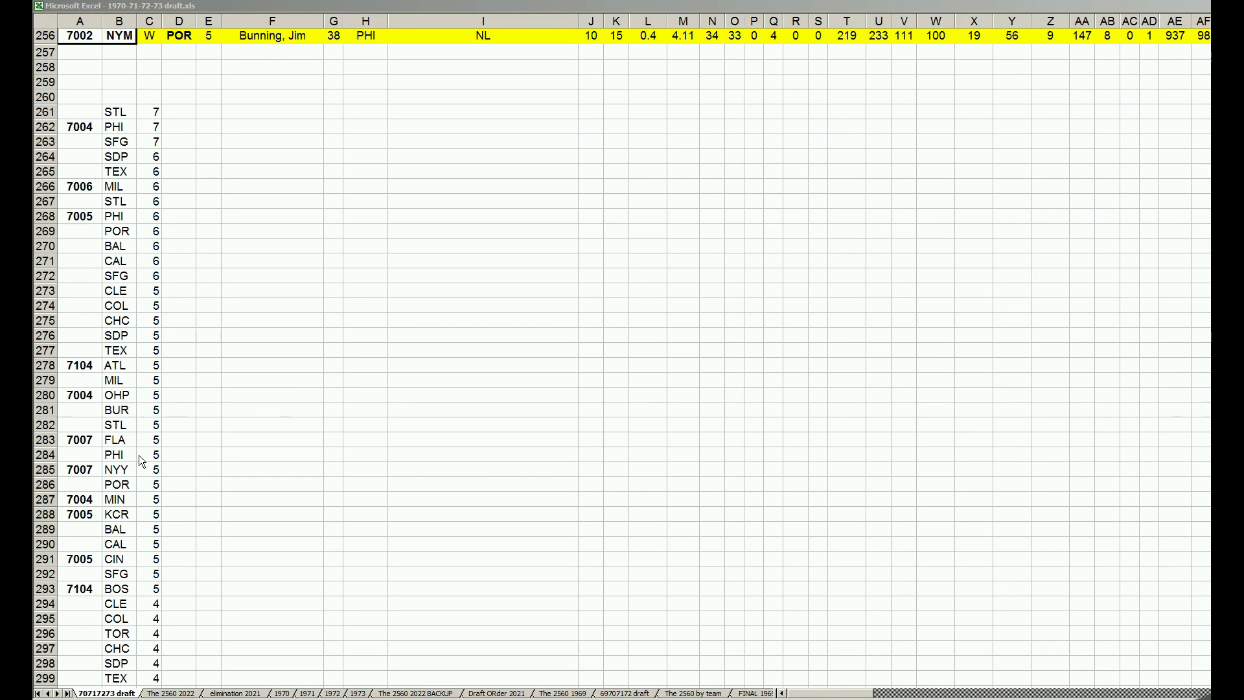
Examine the starting Tokens column and the final token column, including their totals in row 40, on the elimination 2021 sheet
left_click(249, 693)
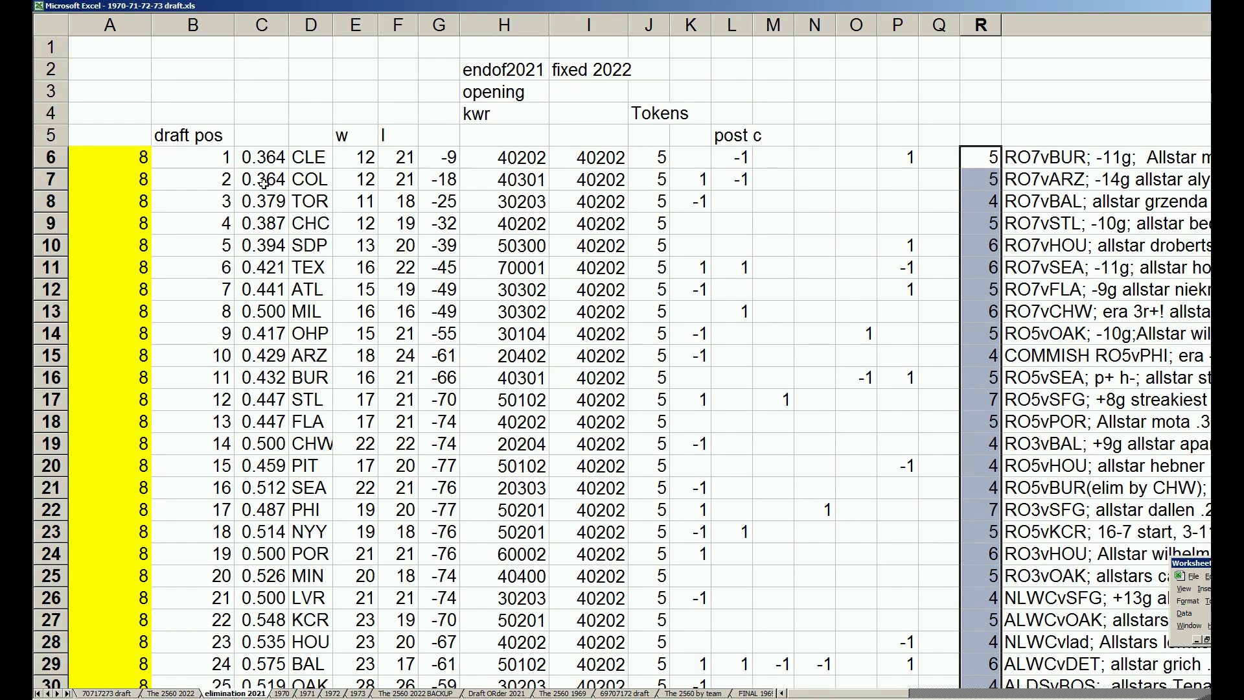
left_click(667, 159)
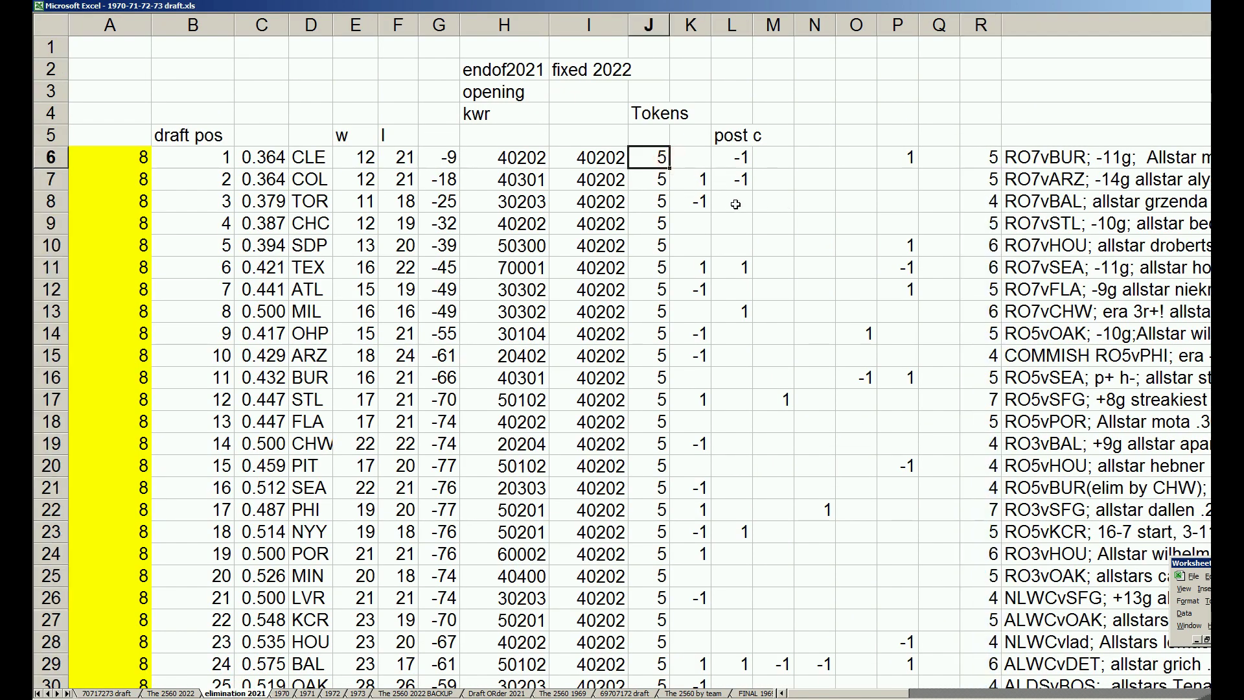
scroll(785, 278, "down", 1)
scroll(813, 324, "down", 3)
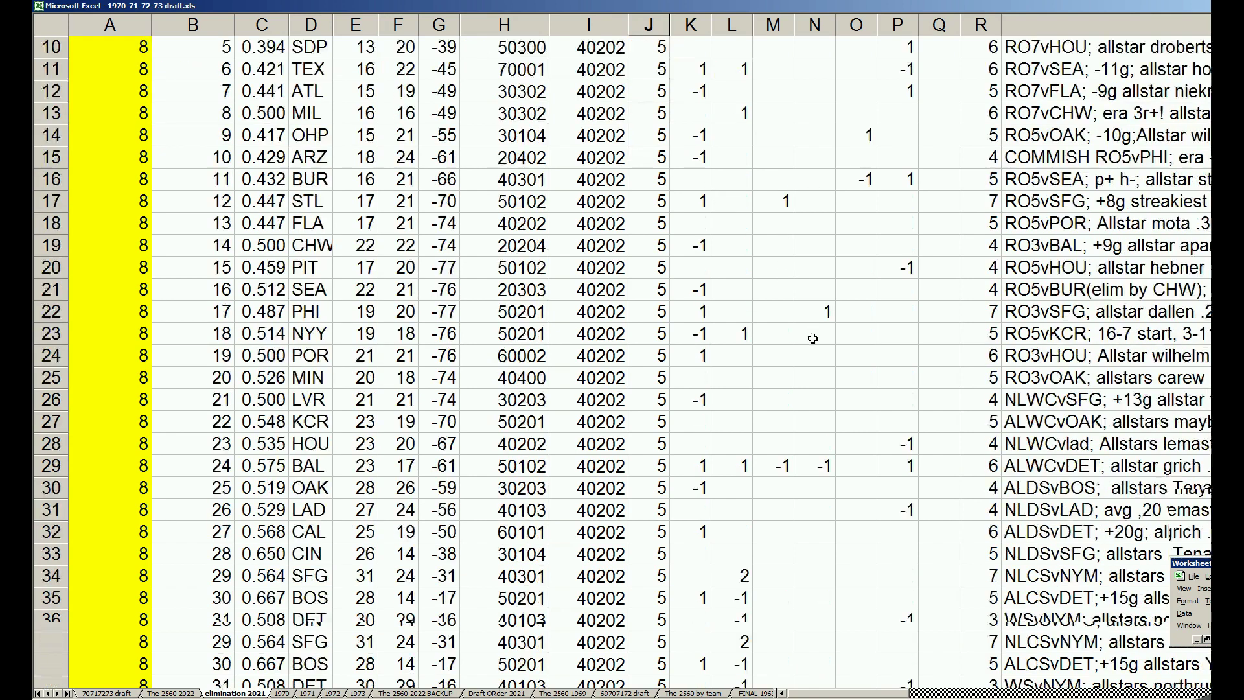
left_click(649, 644)
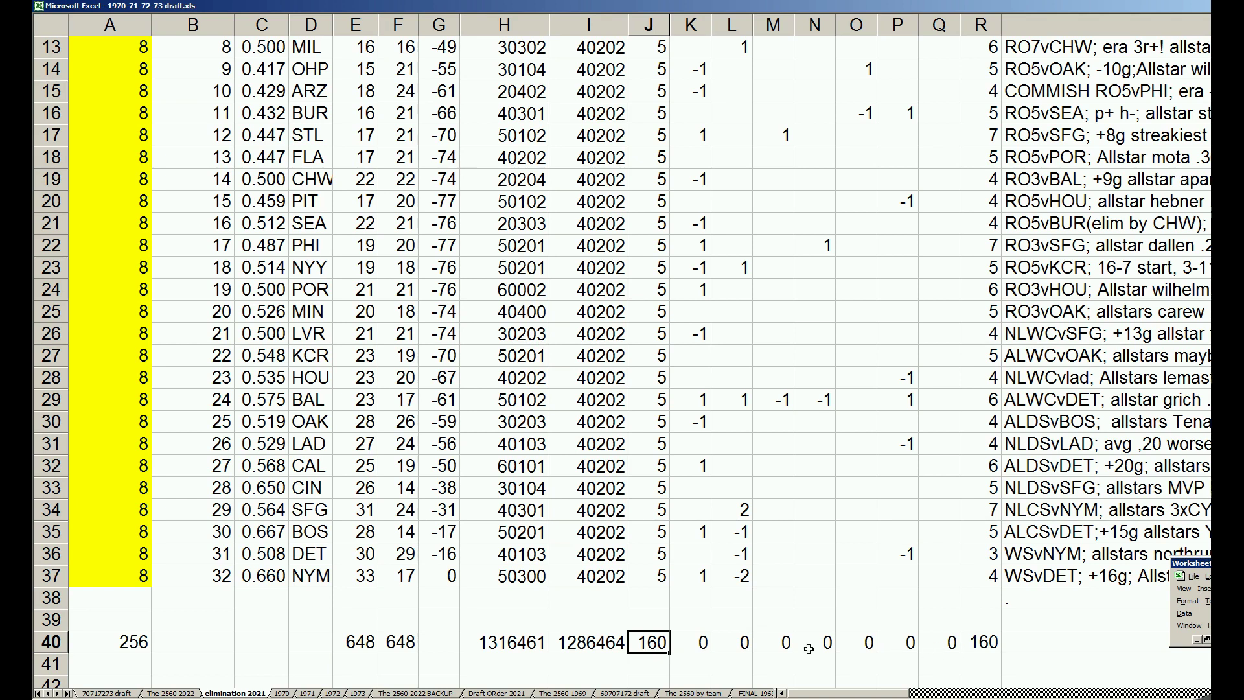
left_click(993, 643)
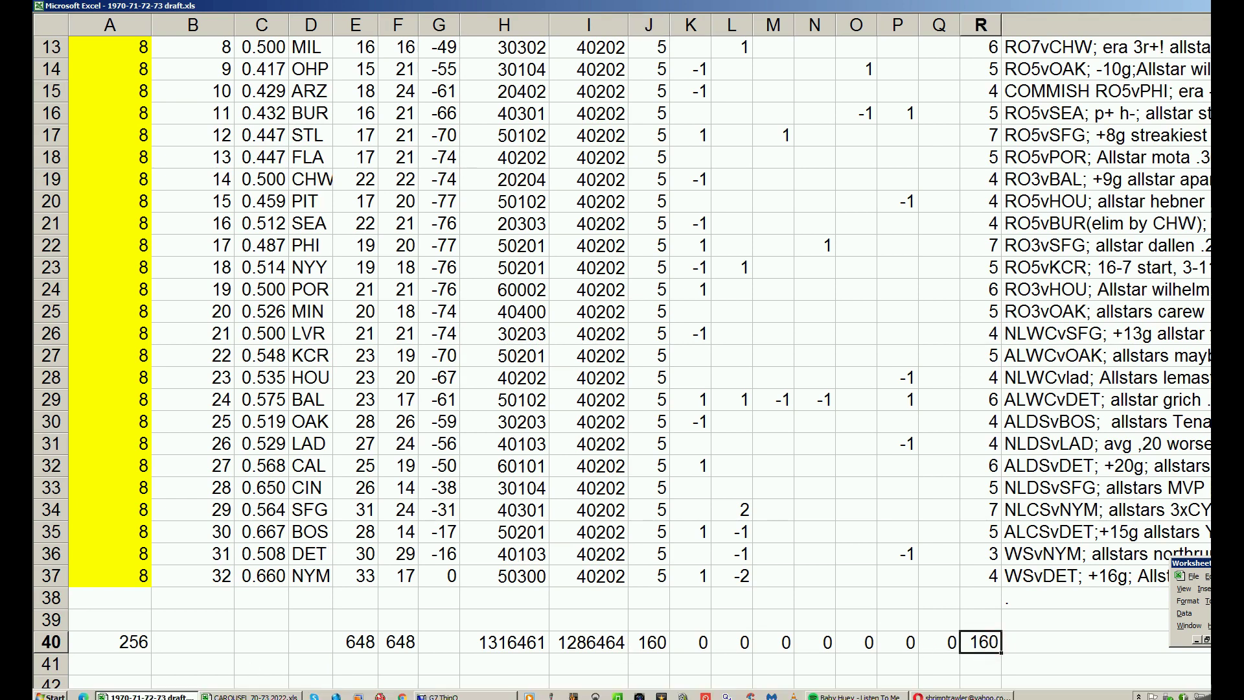
left_click(259, 692)
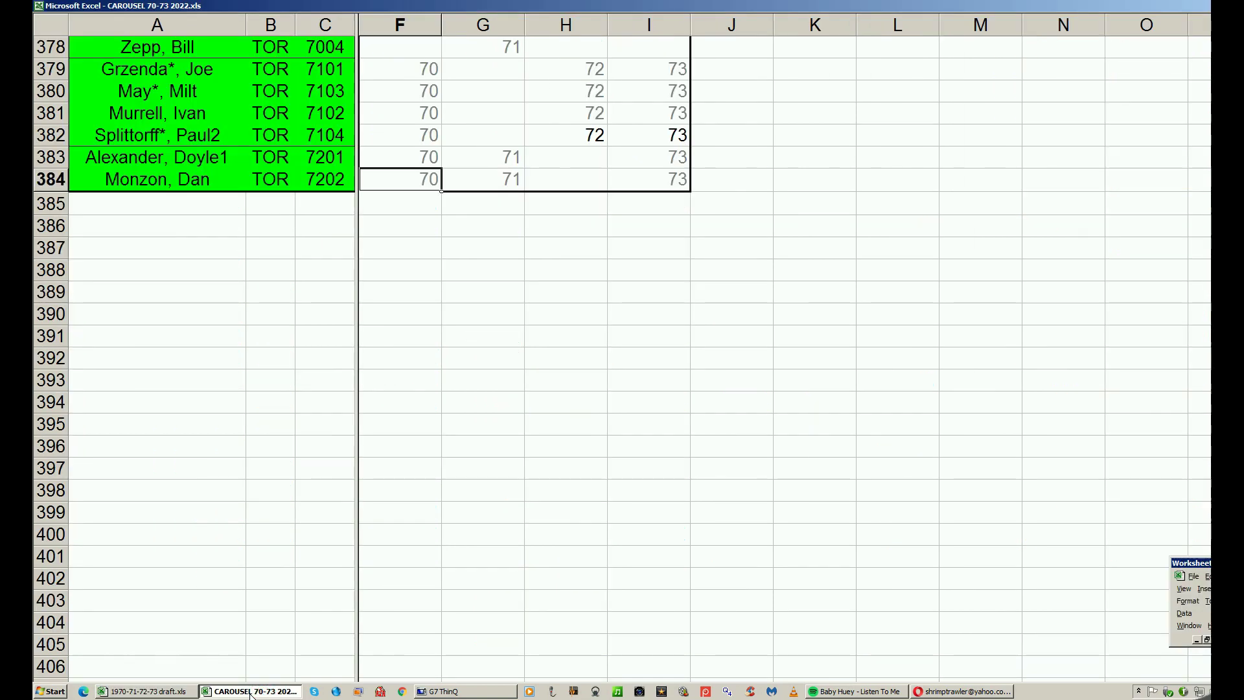
left_click(170, 692)
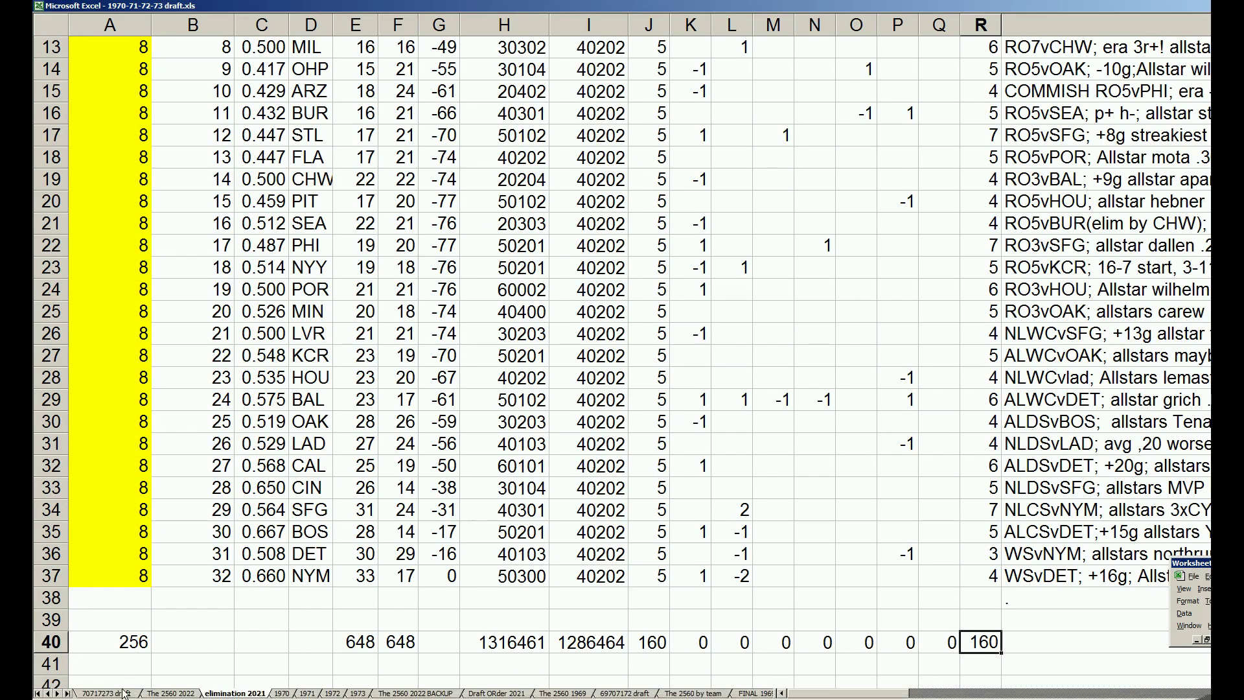
Examine the highest-token teams on the 70717273 draft sheet and trace the repeated STL entries at 7, 6 and 5
left_click(125, 693)
scroll(129, 396, "up", 2)
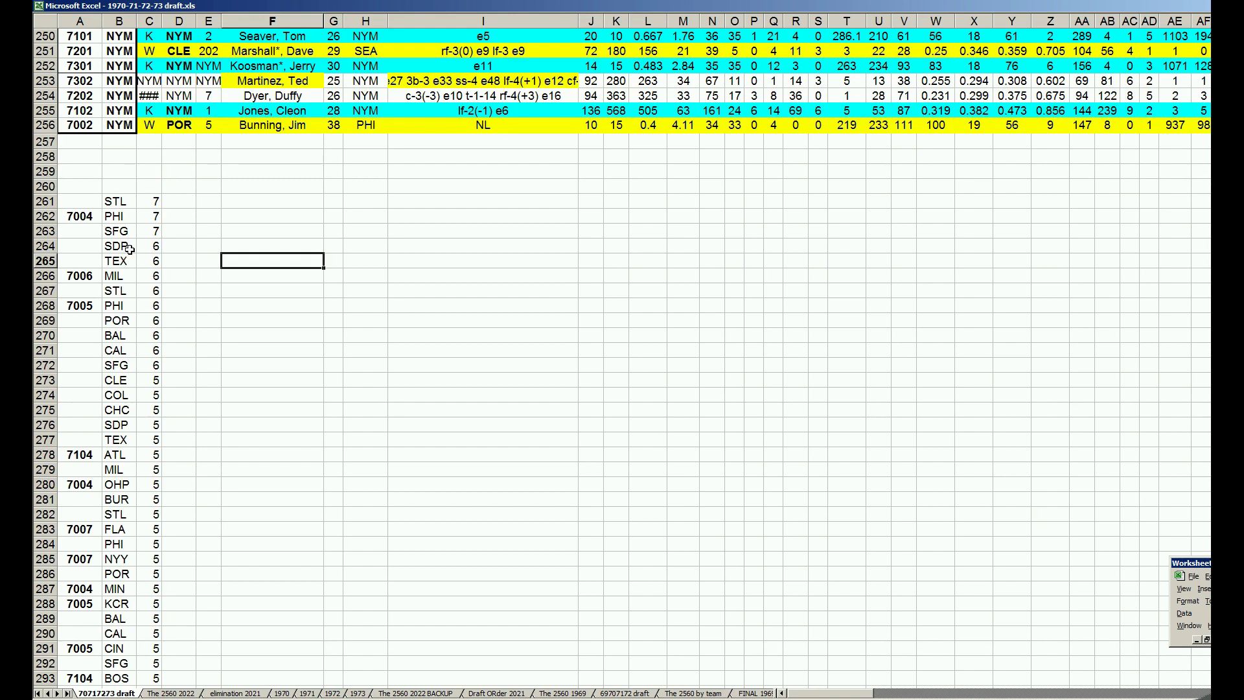
left_click(126, 215)
left_click(135, 231)
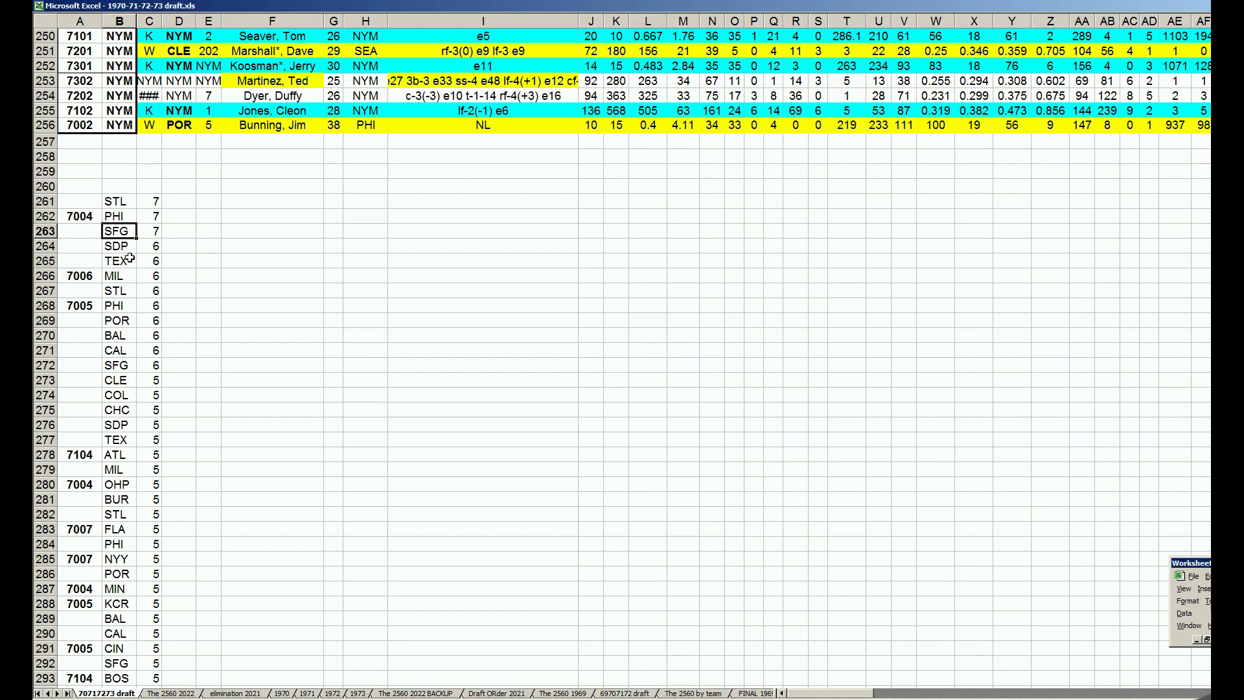
left_click(121, 291)
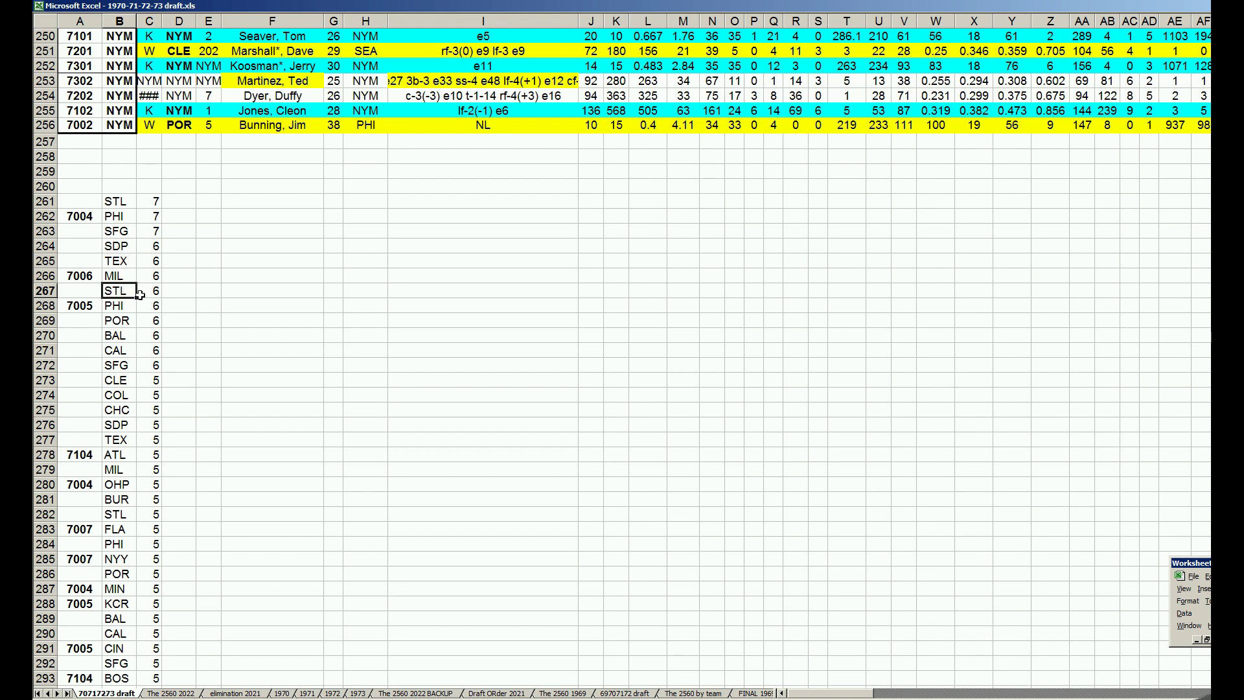
left_click_drag(121, 202, 147, 203)
left_click_drag(126, 291, 150, 295)
left_click_drag(121, 514, 155, 517)
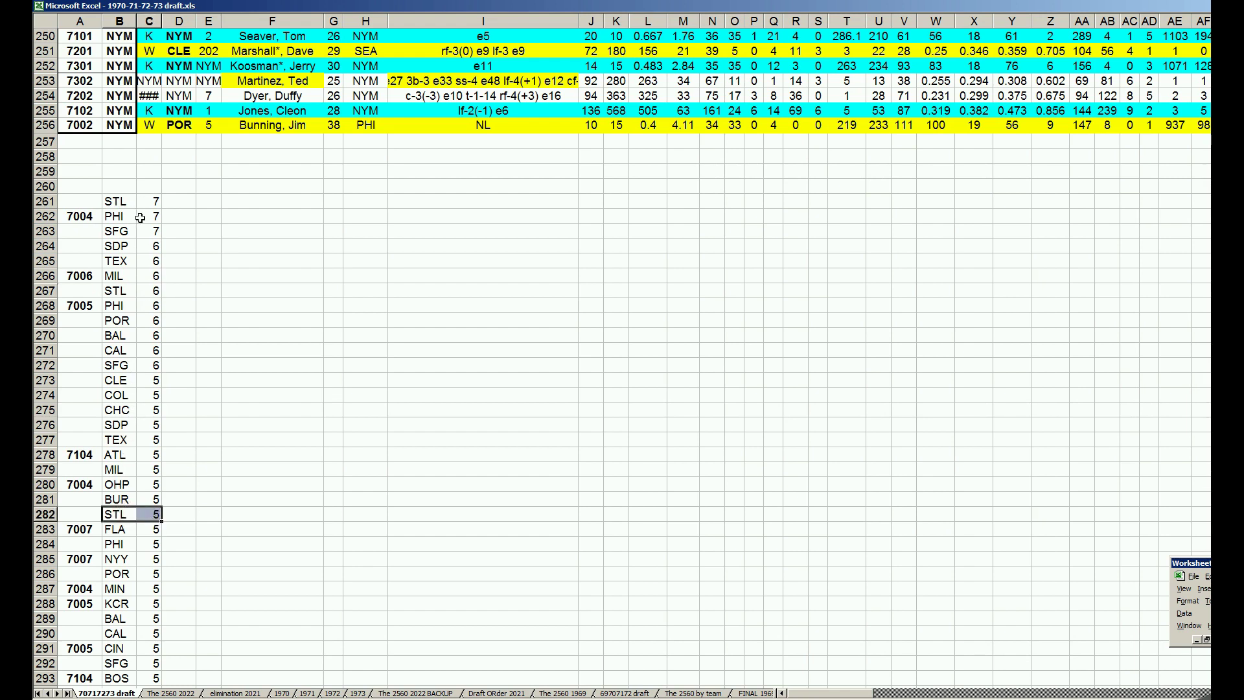
Examine the end of the token-ordered team list, highlighting the rows of the teams picking at 3, from SEA to DET
scroll(152, 467, "down", 3)
scroll(152, 467, "down", 7)
scroll(149, 468, "down", 6)
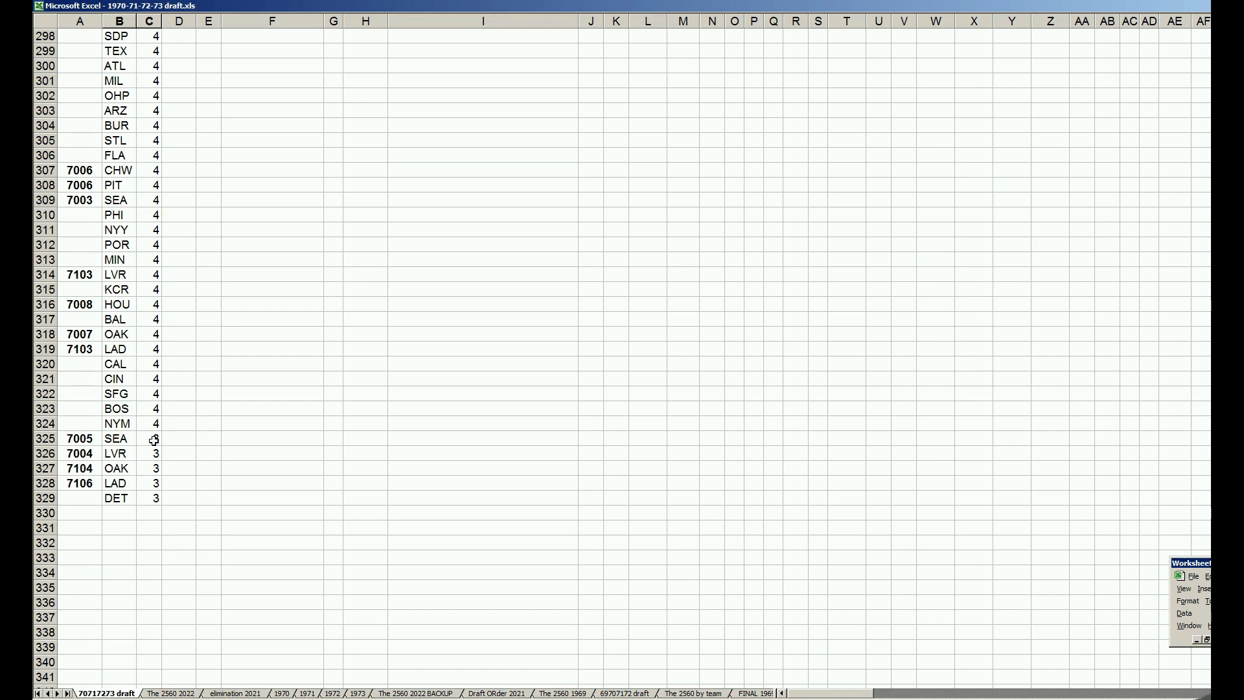
scroll(154, 441, "up", 7)
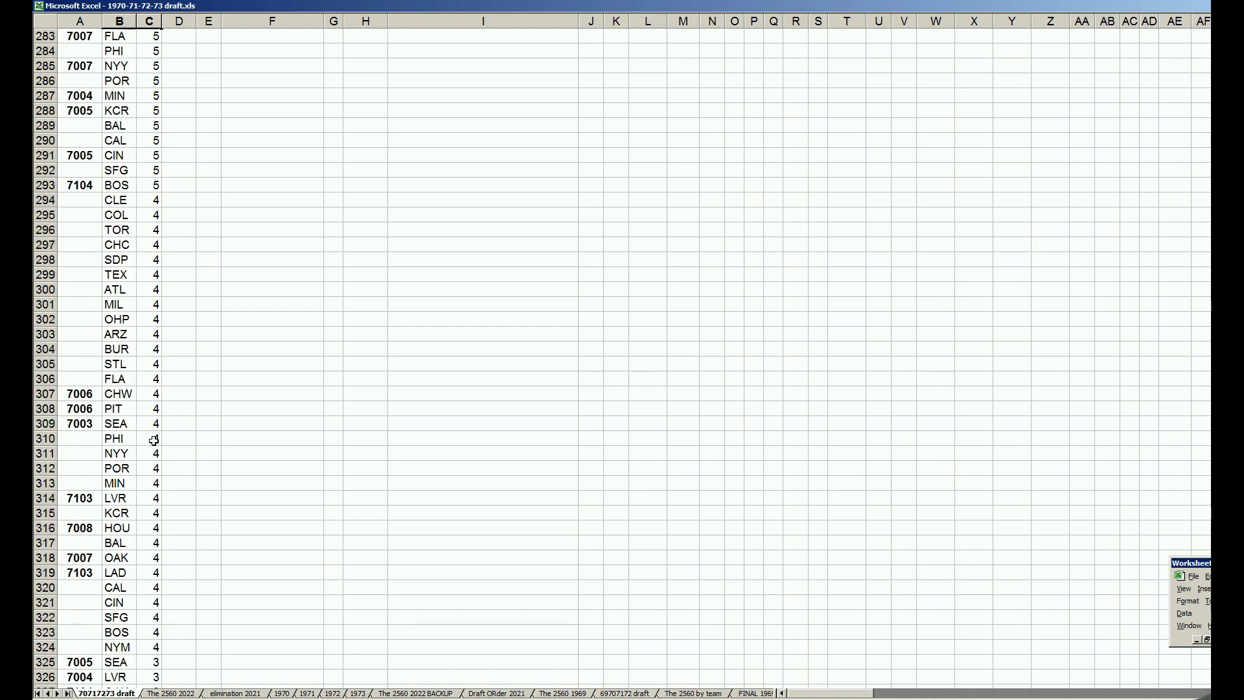
scroll(154, 441, "down", 7)
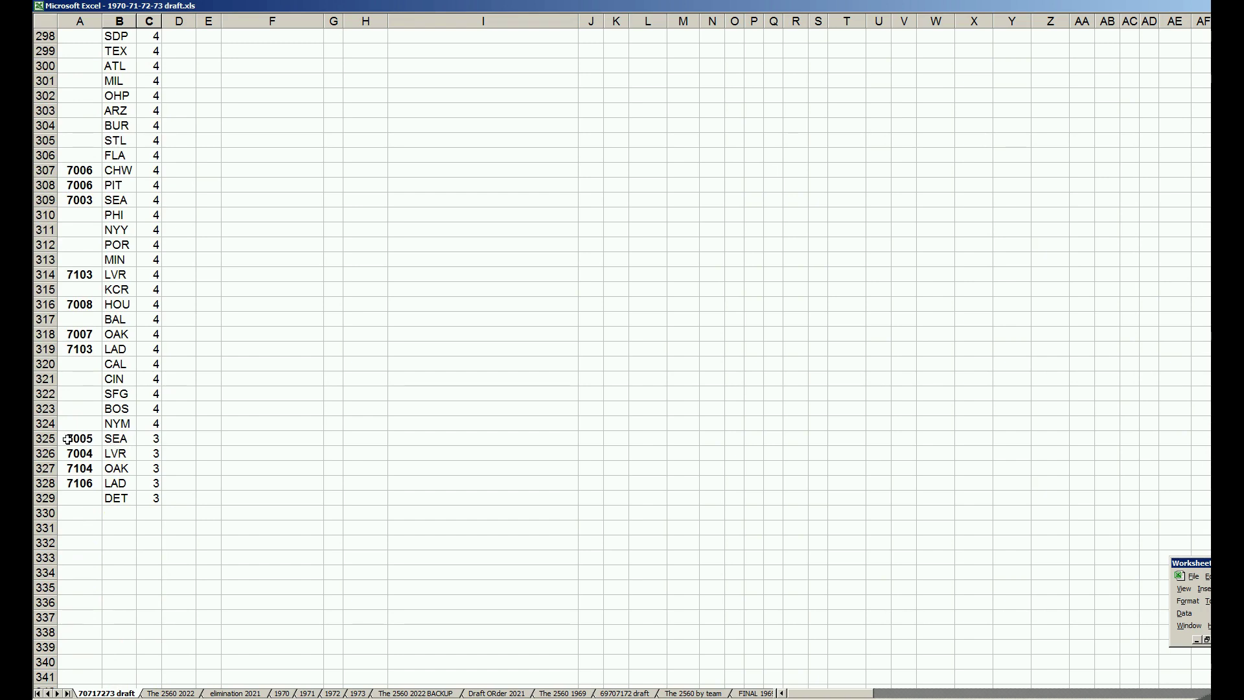
left_click_drag(47, 438, 51, 499)
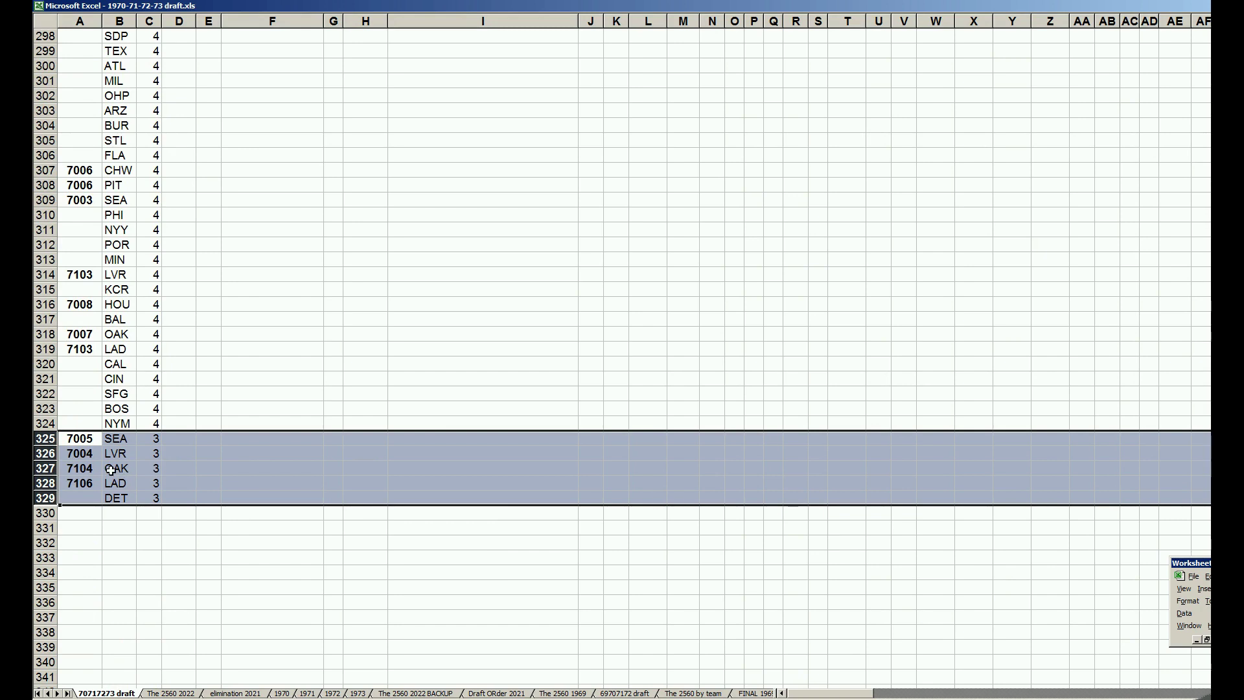
Review the roster slot codes in column A of the team list, starting with the PHI and MIL rows
scroll(111, 469, "up", 15)
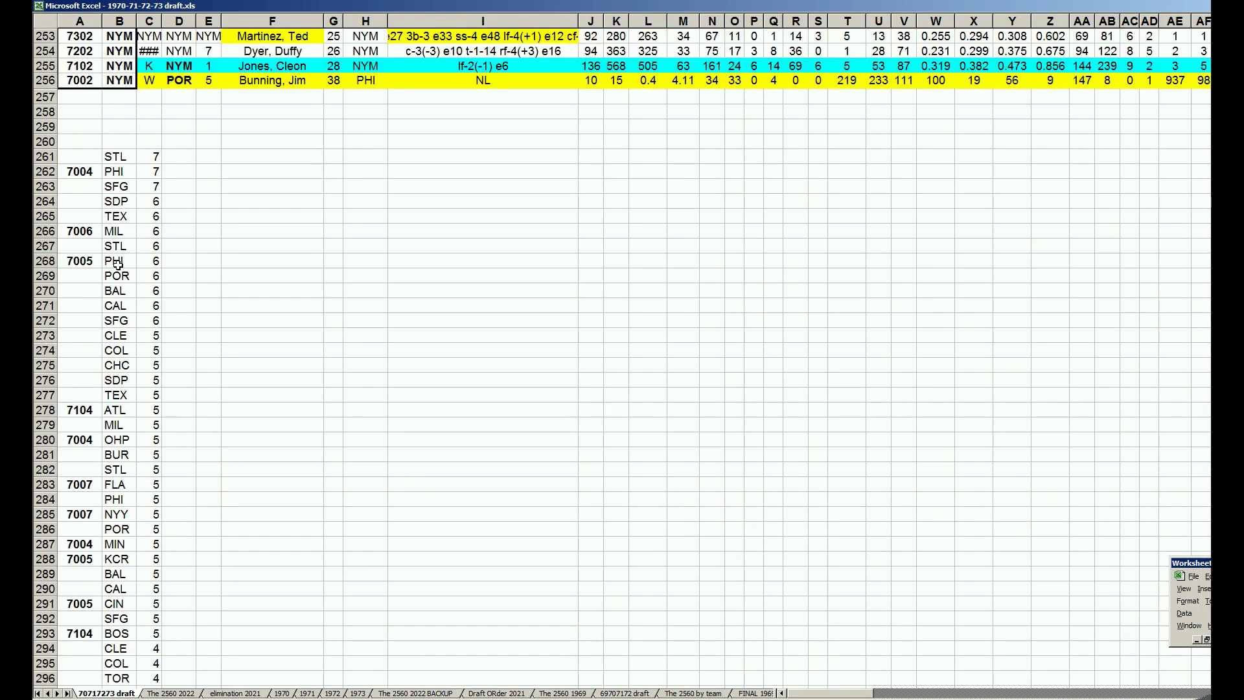
left_click_drag(97, 217, 91, 202)
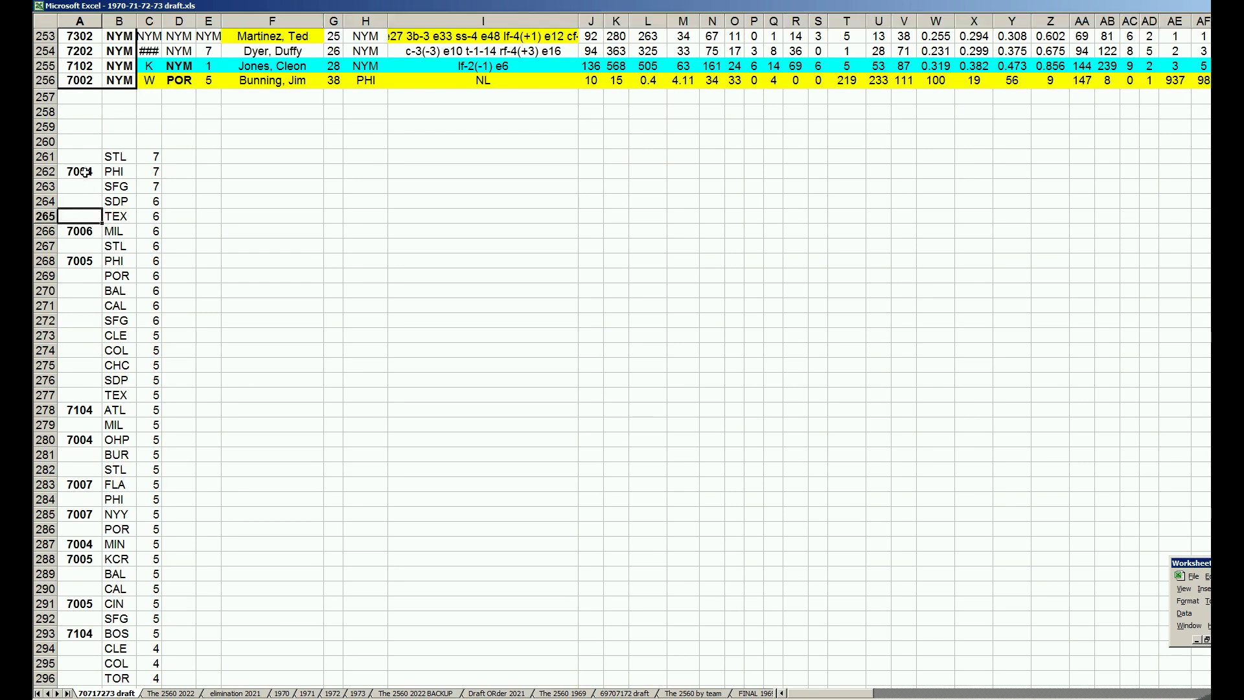
left_click(81, 174)
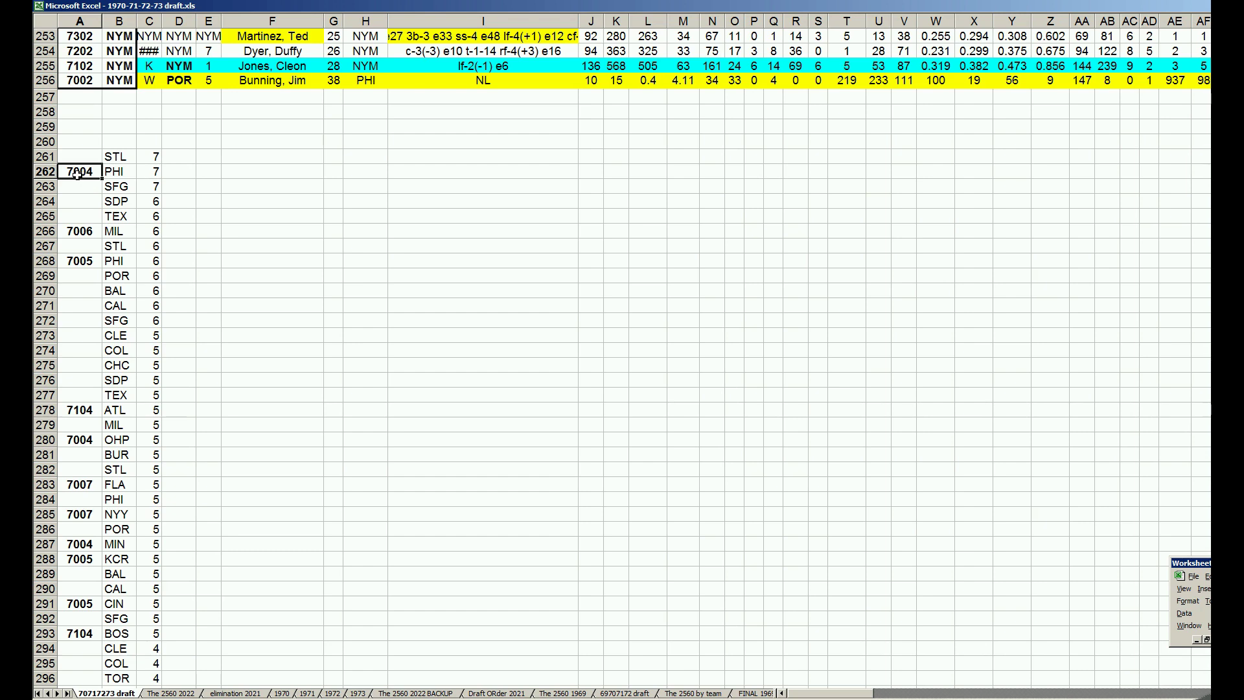
left_click(94, 231)
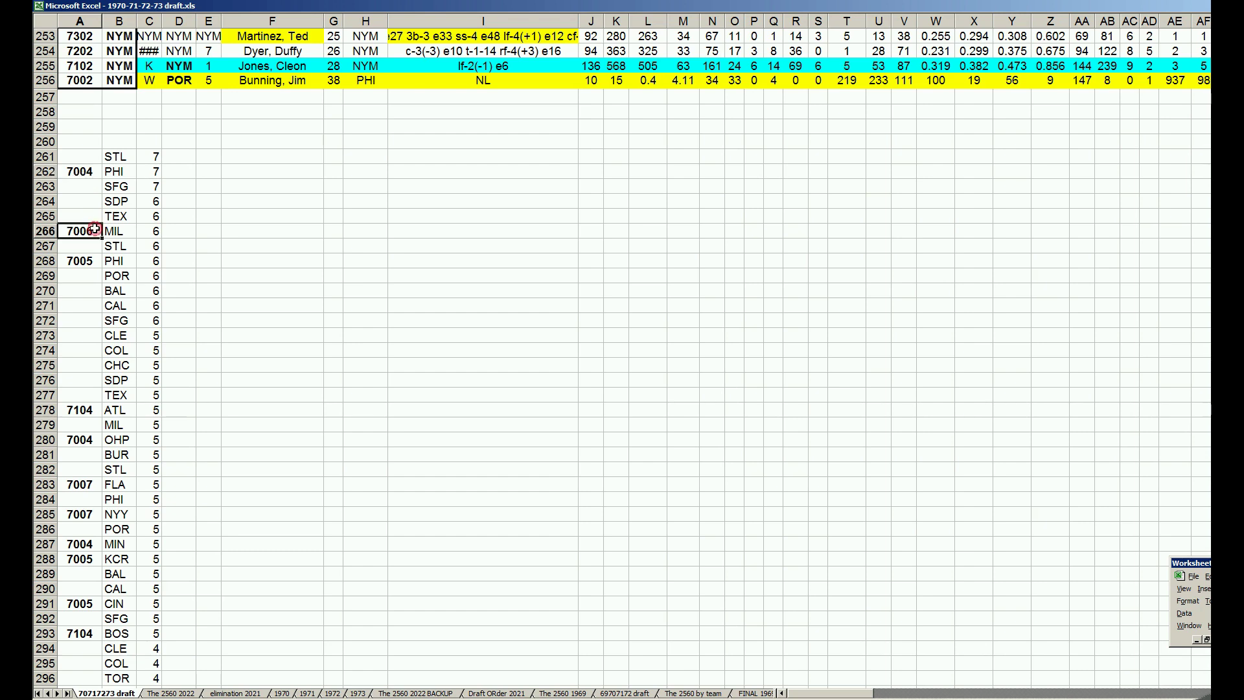
left_click(95, 261)
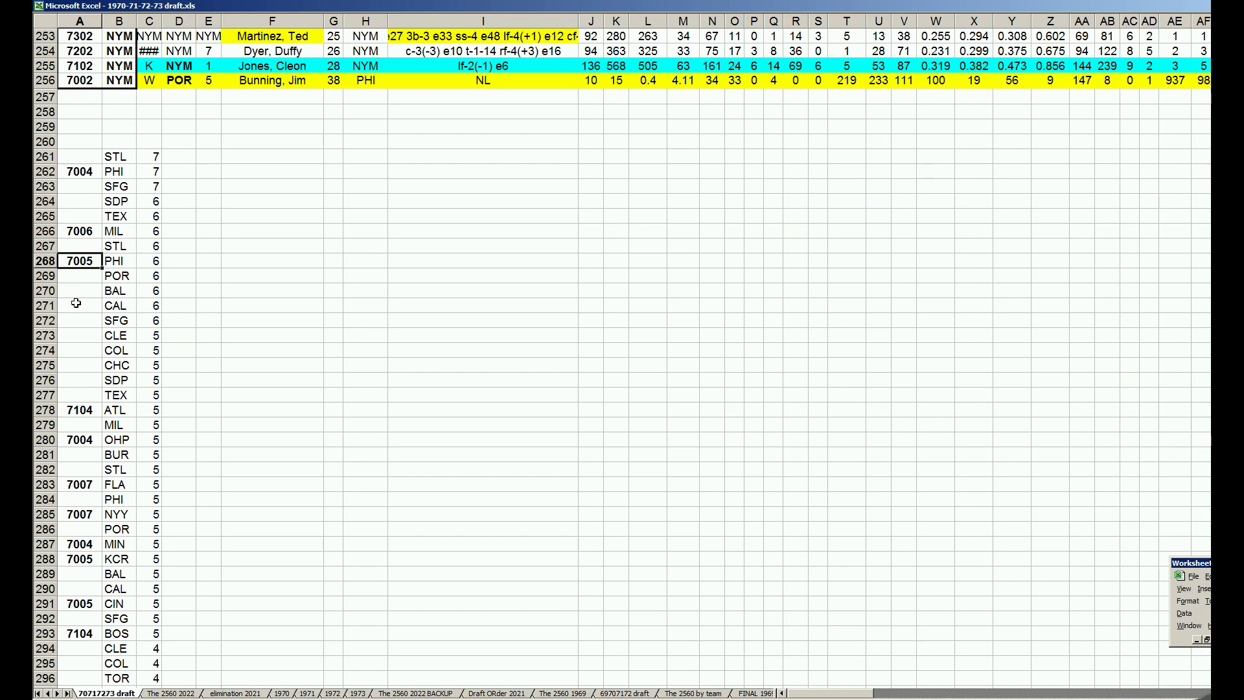
scroll(78, 308, "down", 2)
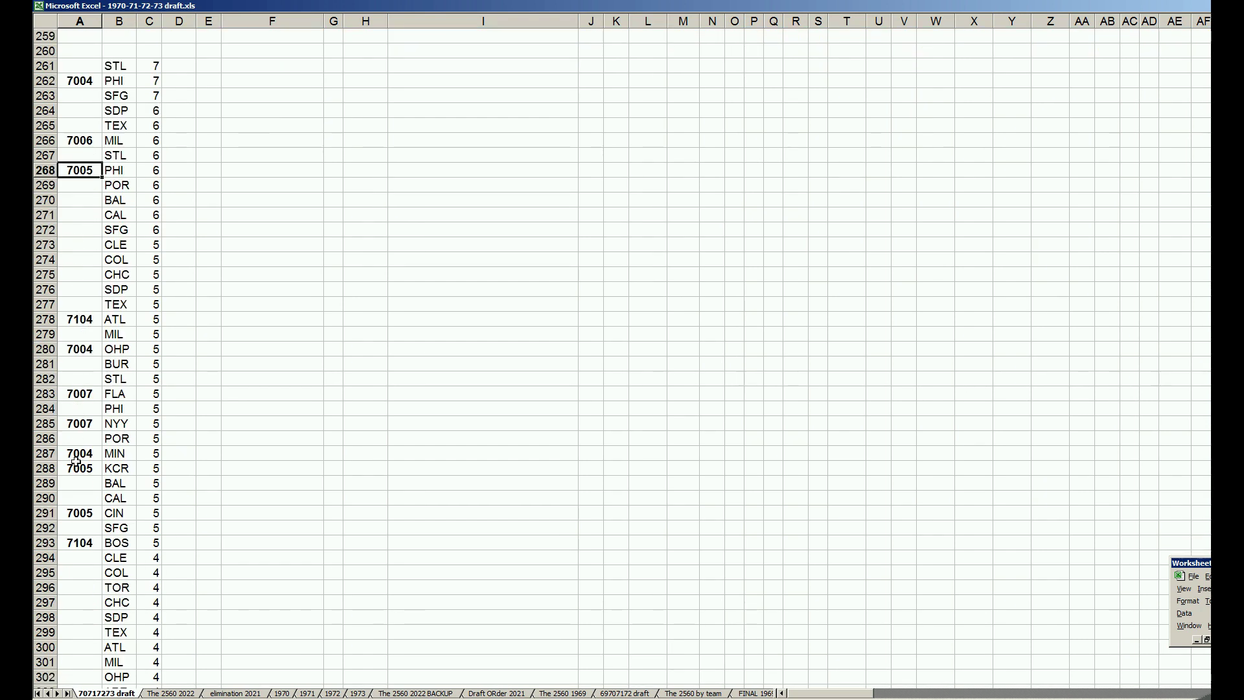
scroll(73, 473, "down", 3)
scroll(74, 472, "down", 8)
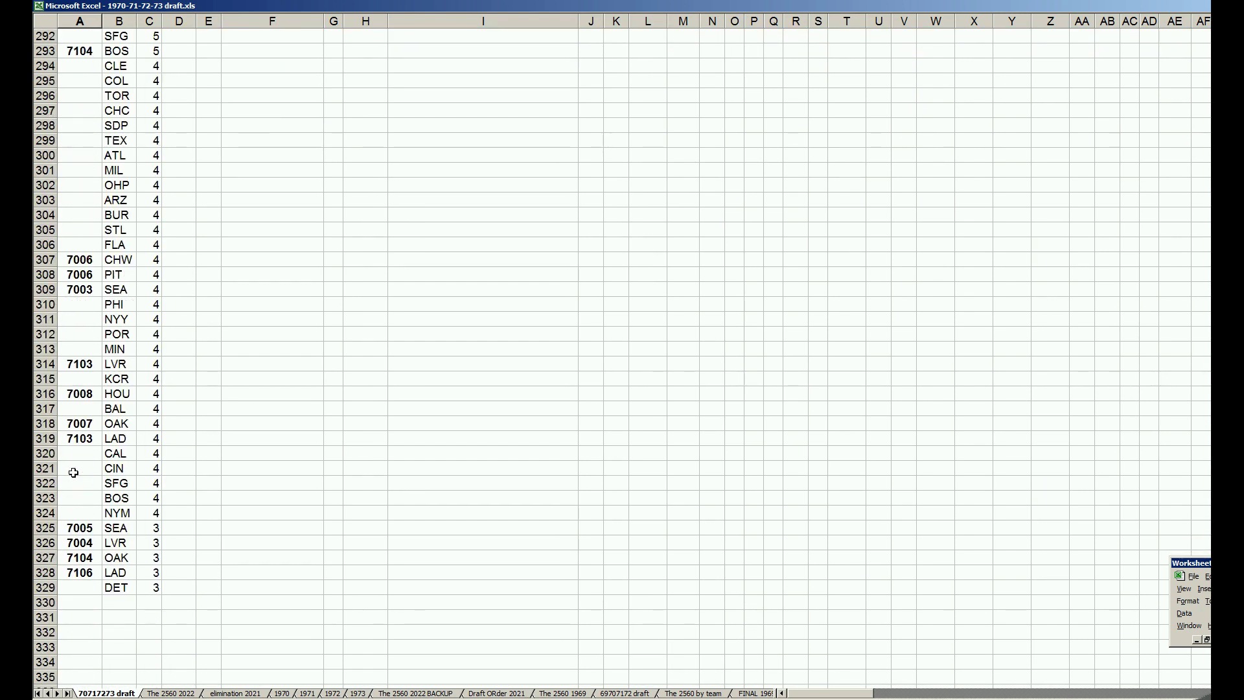
Examine the green open roster slots in rows 619 to 640 of The 2560 2022 sheet, highlighting their blank player cells
left_click(158, 694)
left_click(160, 294)
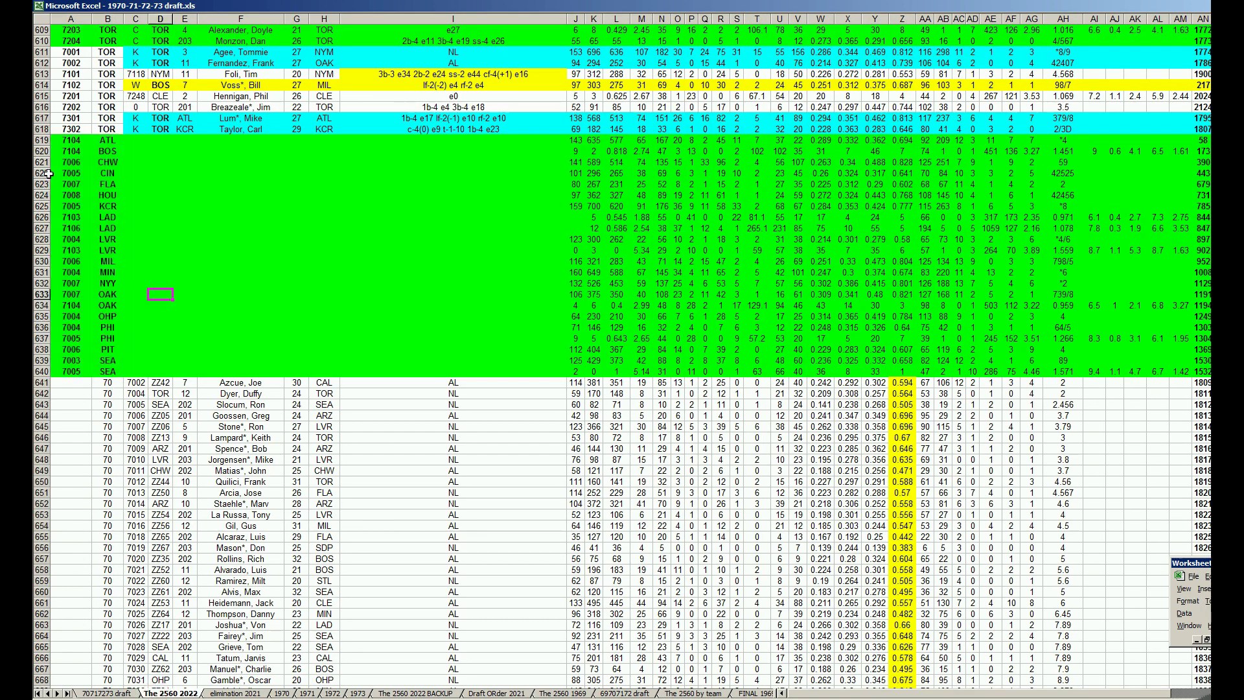
left_click_drag(47, 140, 53, 367)
scroll(100, 252, "up", 5)
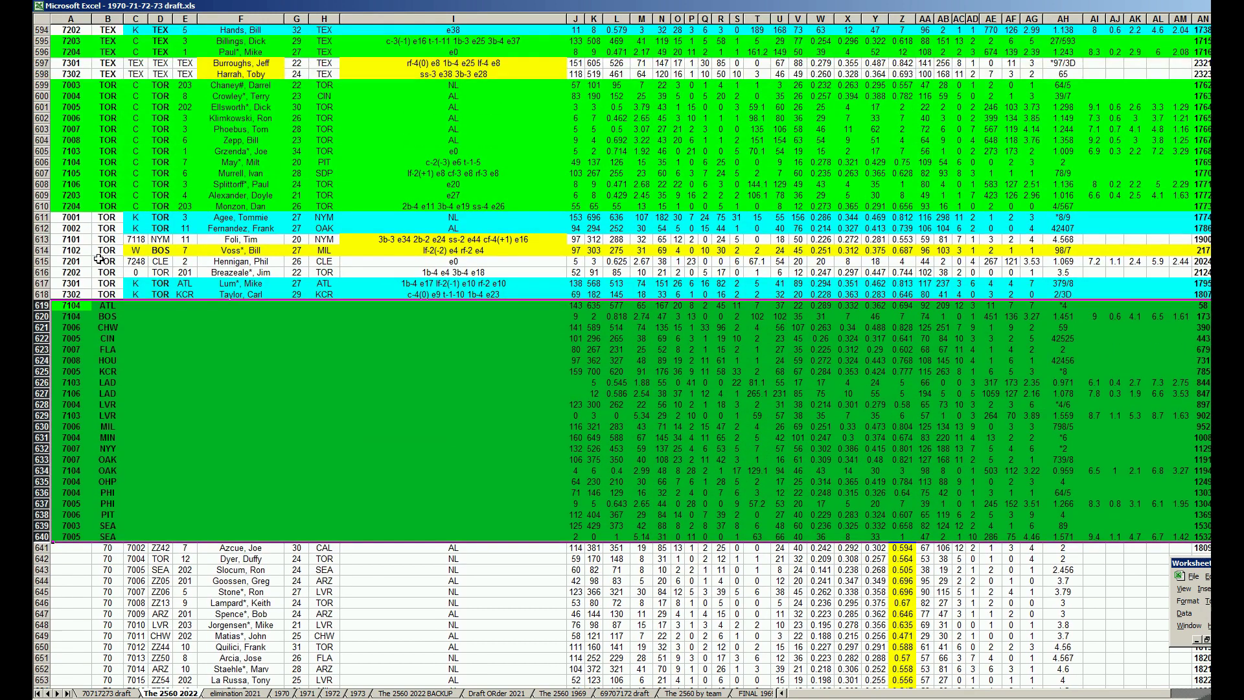
left_click(43, 294)
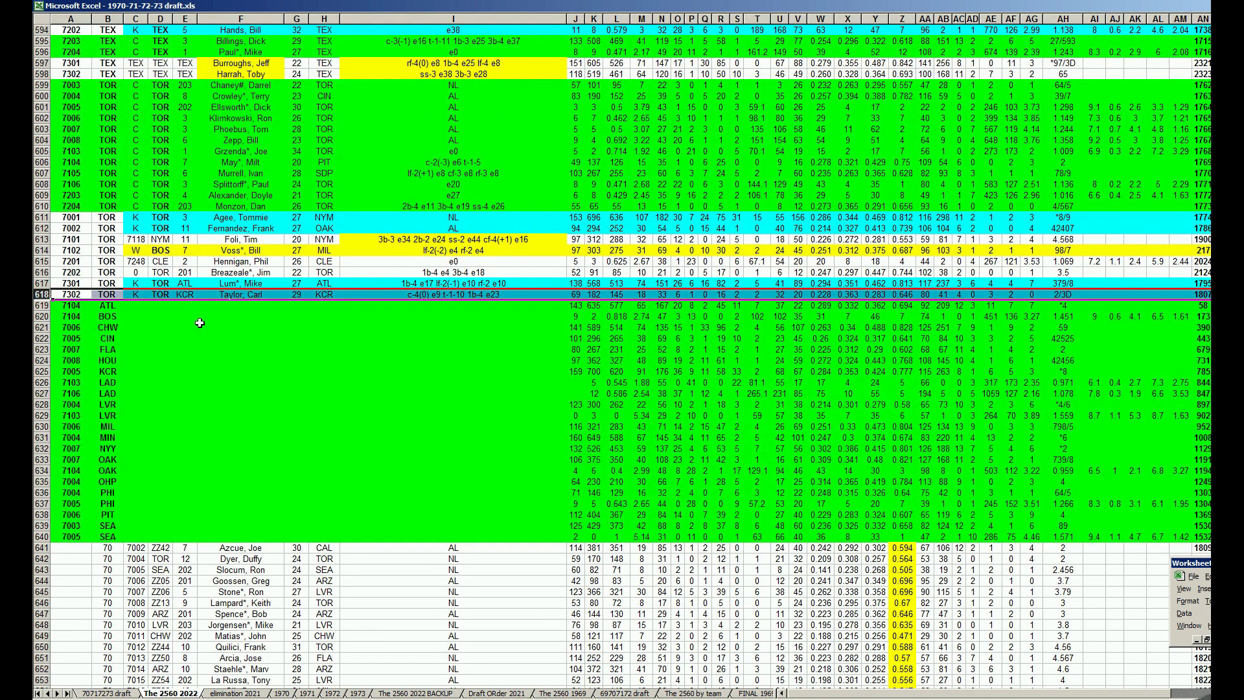
scroll(209, 319, "up", 18)
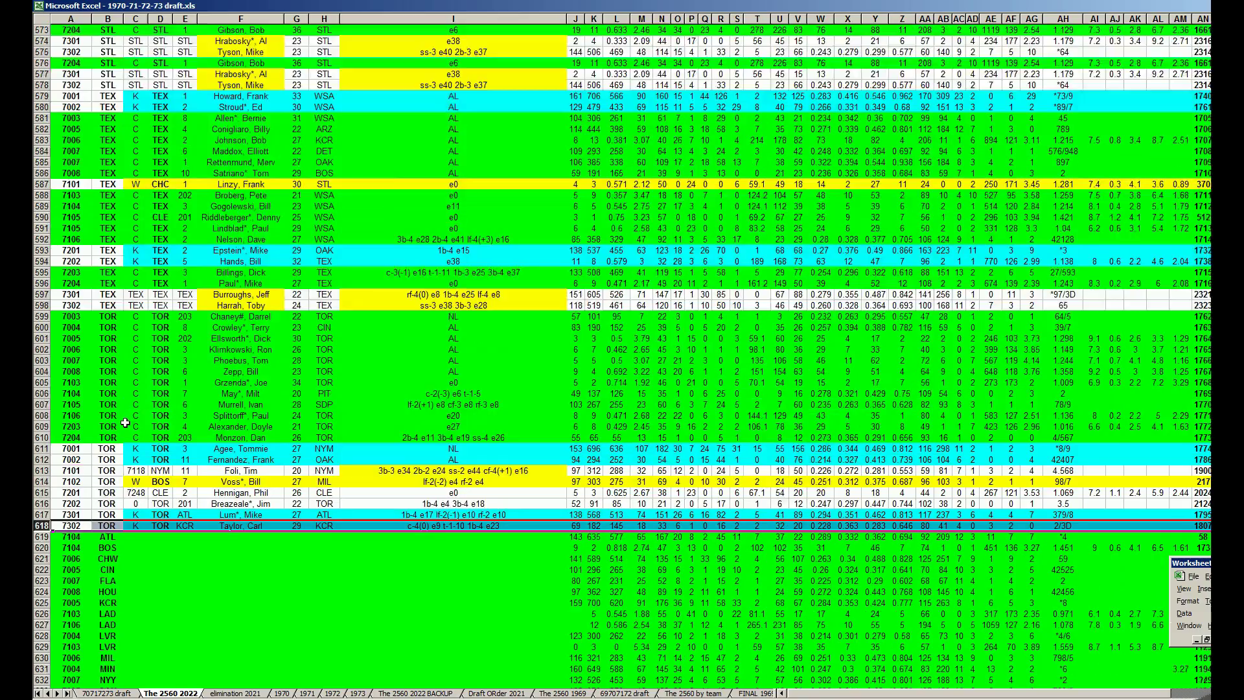
scroll(127, 424, "down", 15)
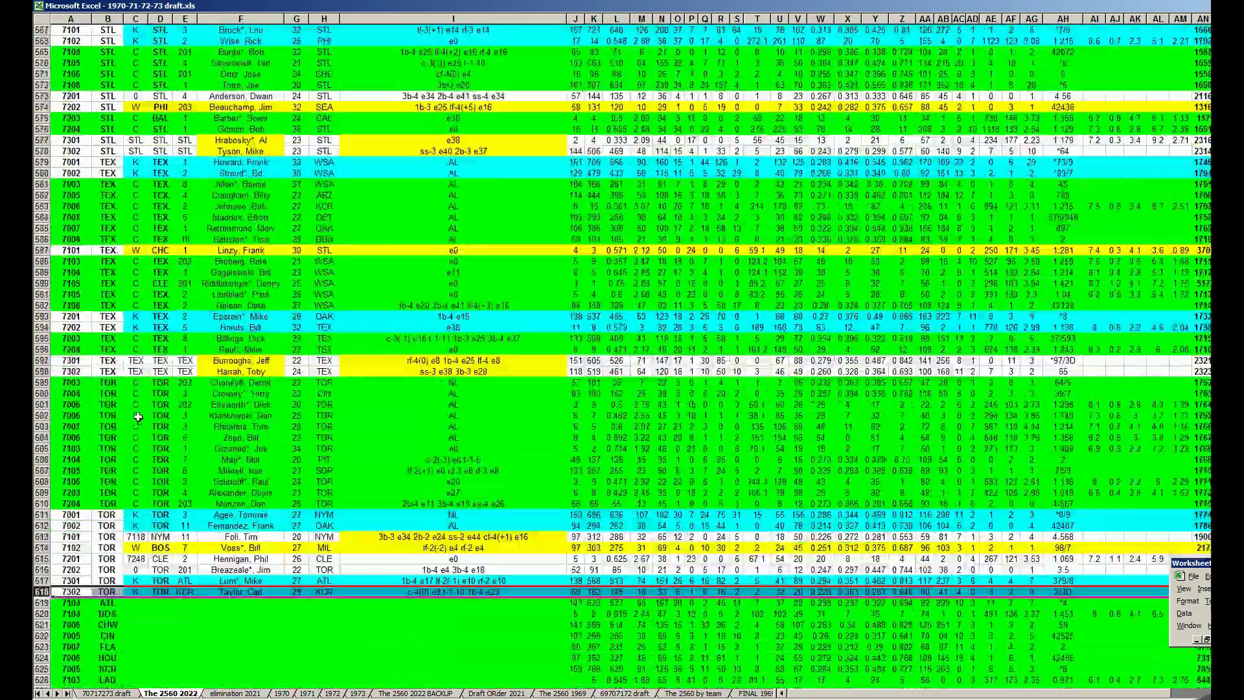
scroll(138, 416, "down", 5)
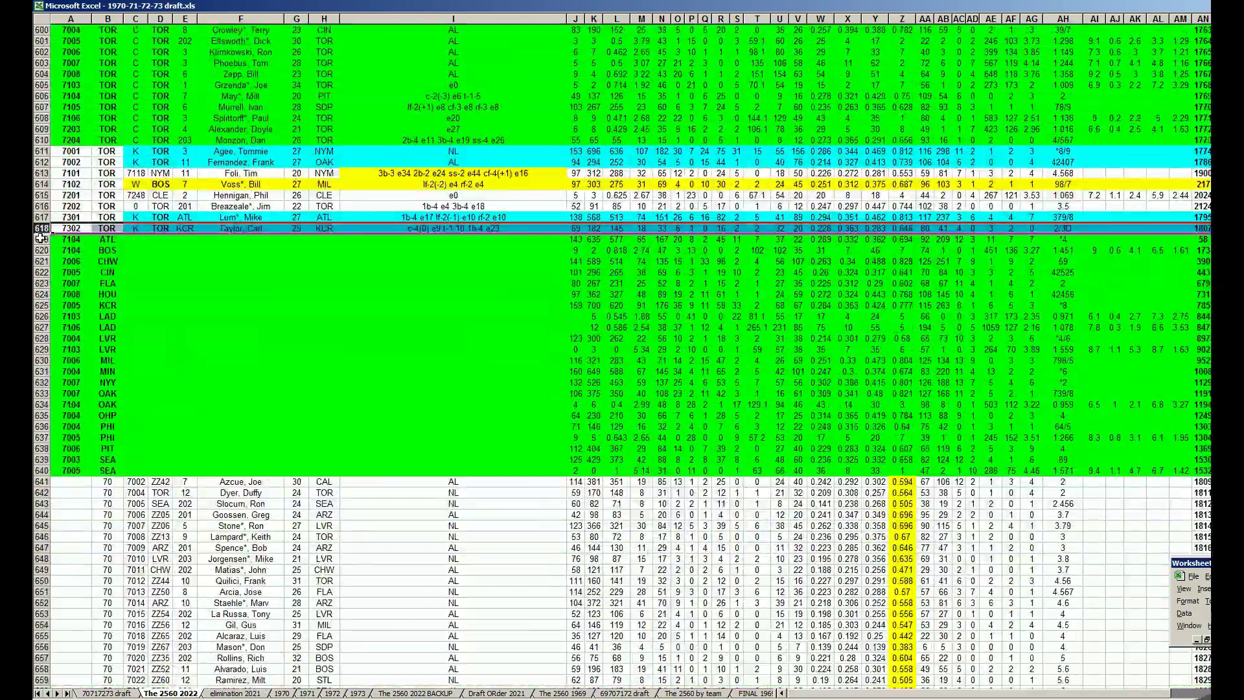
mouse_move(44, 240)
left_mouse_down()
mouse_move(43, 395)
mouse_move(63, 448)
left_mouse_up()
left_click_drag(125, 239, 484, 466)
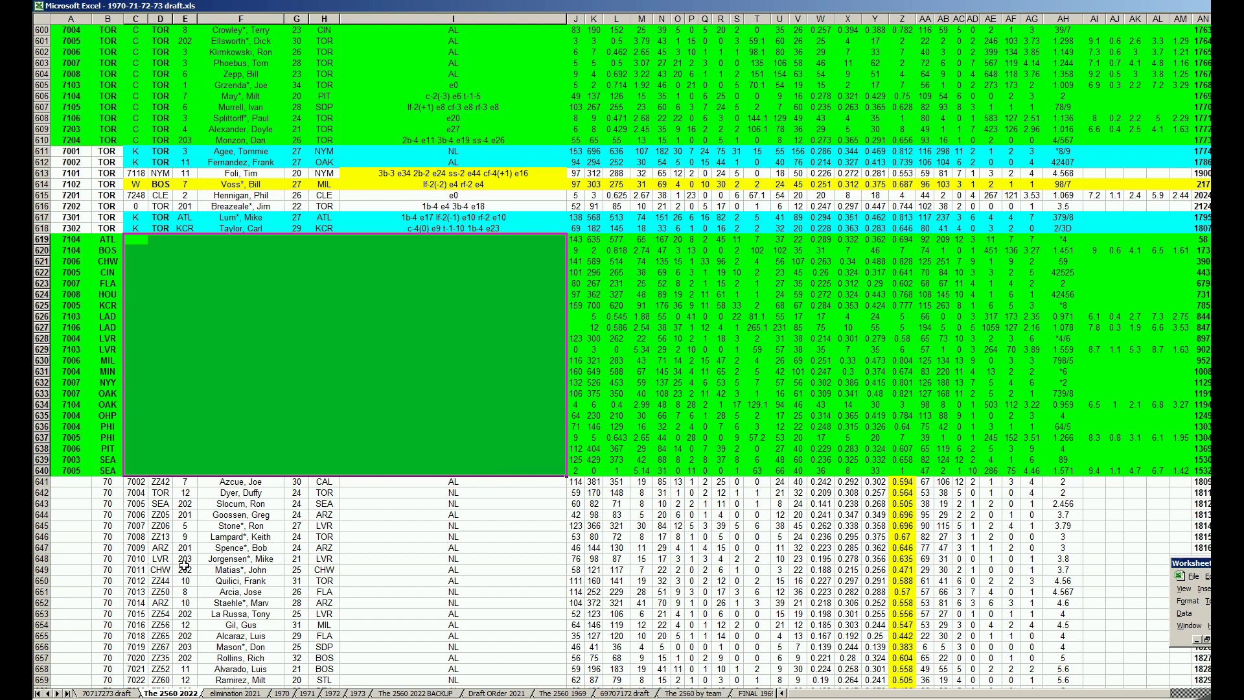
Enter PASS as the player for the CAL pick in cell F271 of the 70717273 draft sheet
left_click(120, 693)
scroll(104, 356, "up", 14)
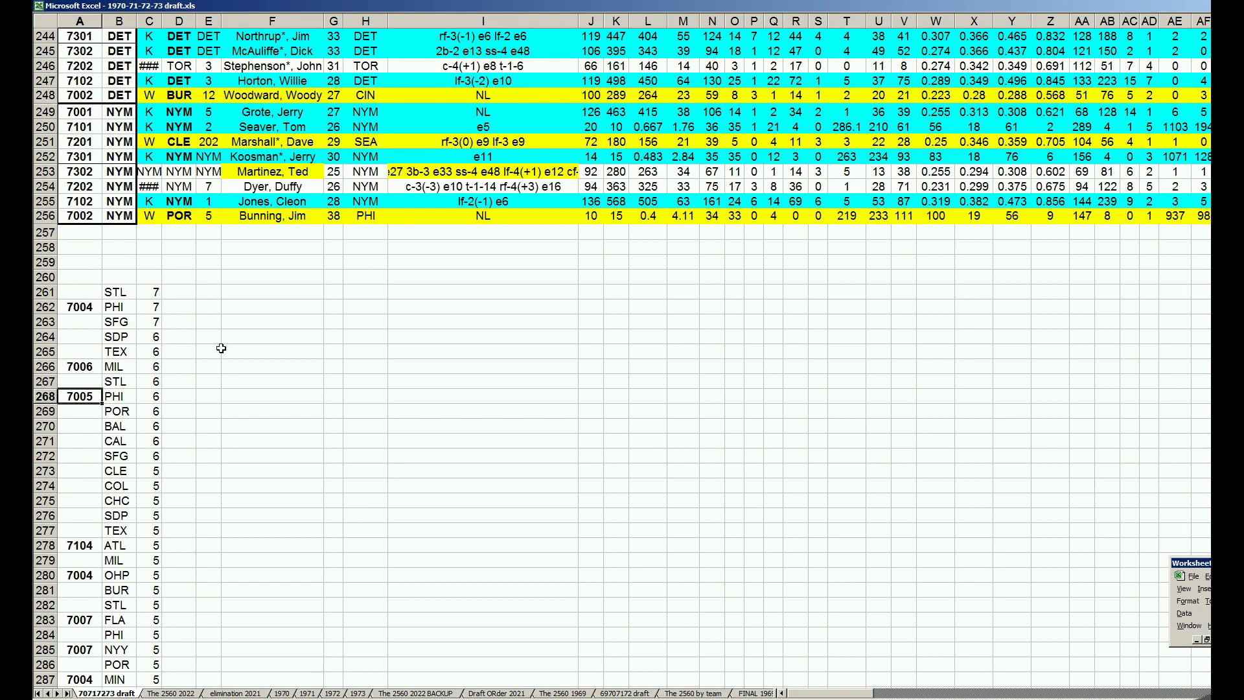
left_click(257, 444)
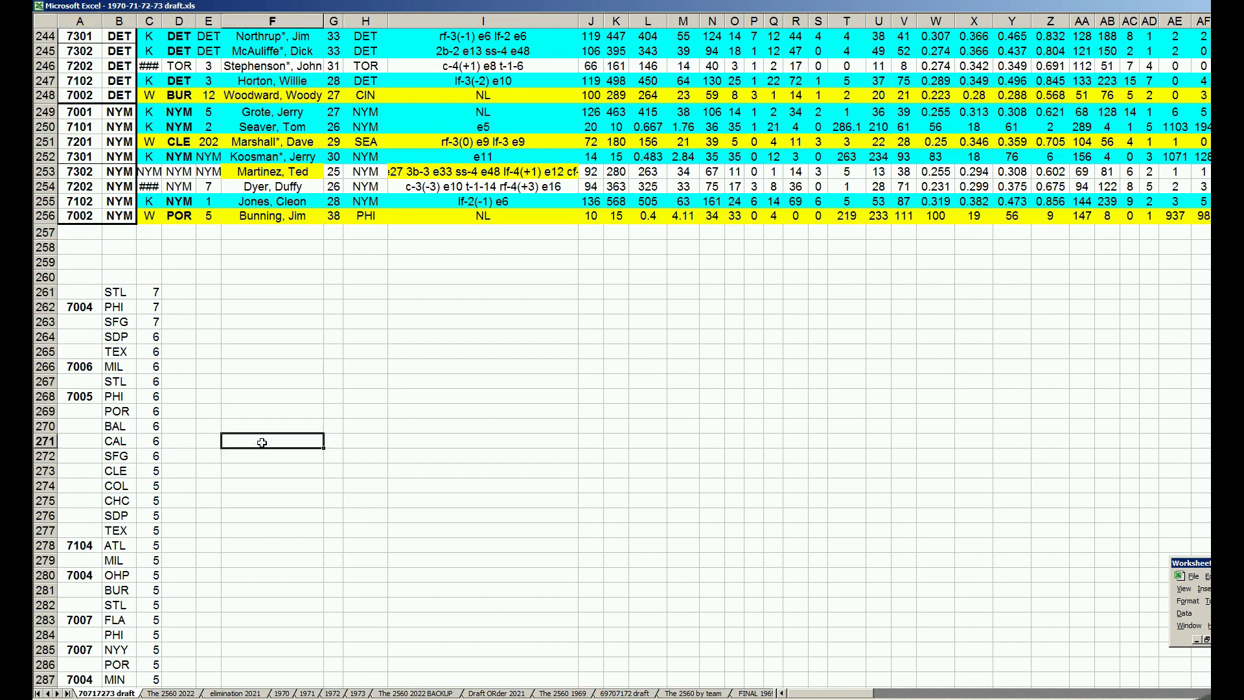
type("PASS")
key("Return")
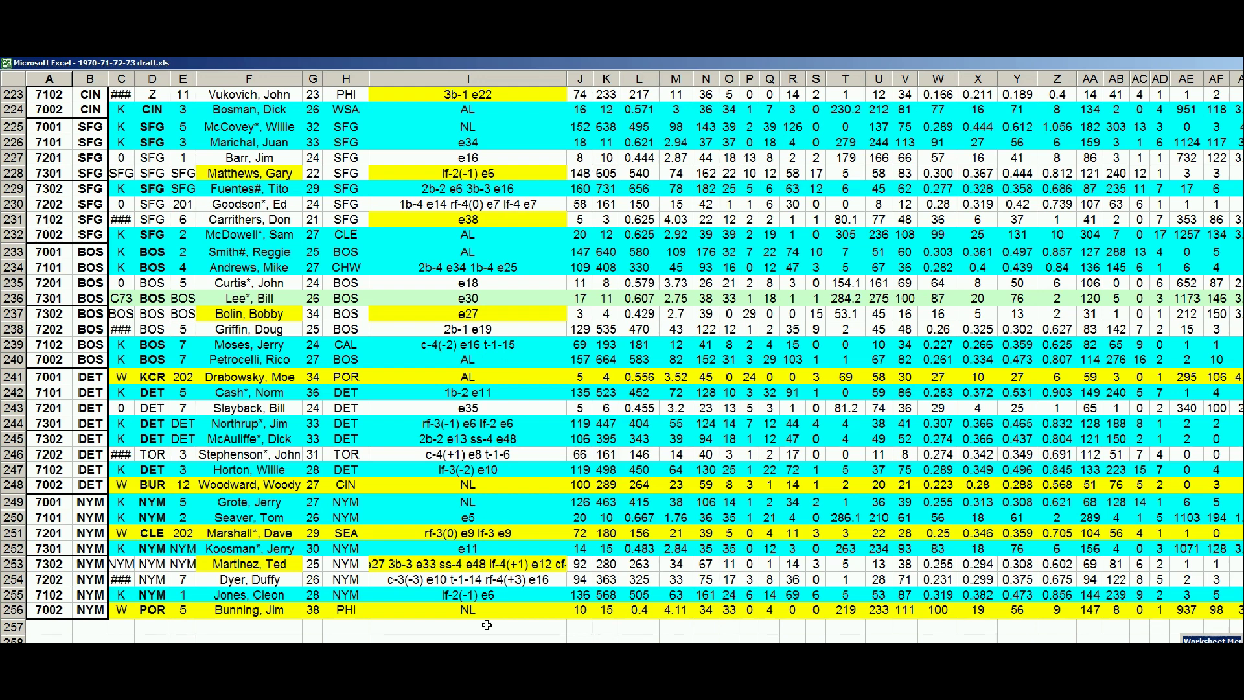
Review the picks filled in for STL, PHI and SFG in rows 261 to 263
scroll(487, 625, "down", 1)
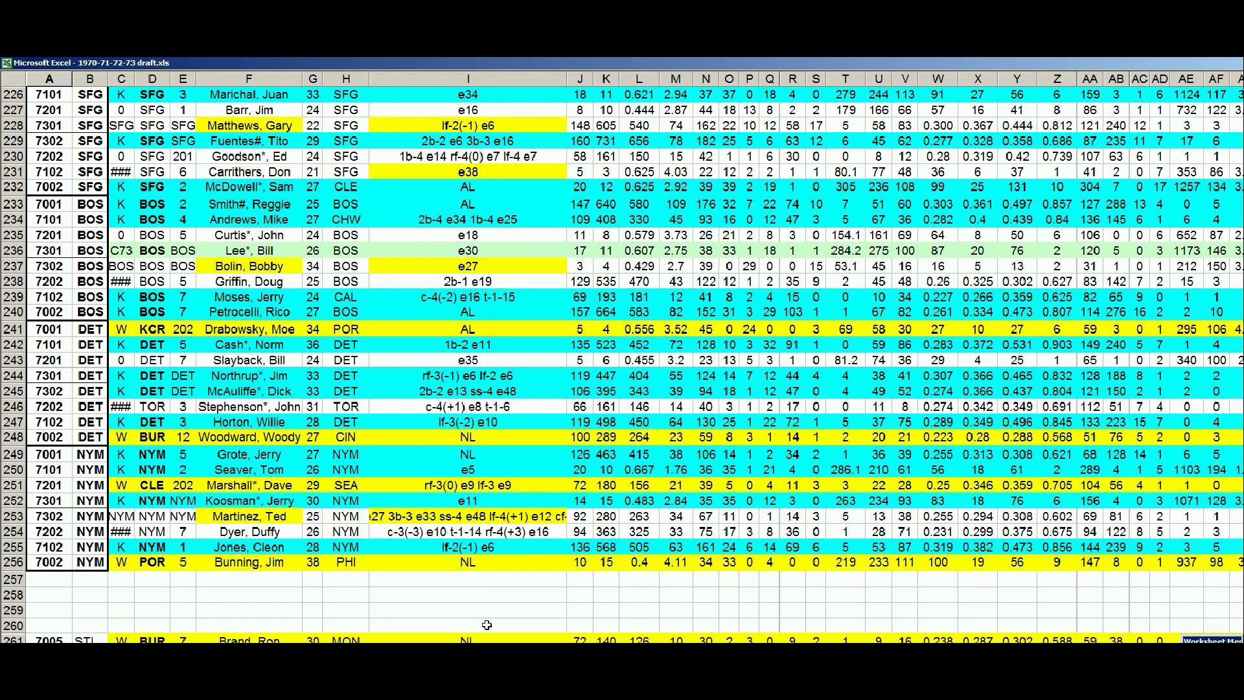
scroll(487, 624, "down", 1)
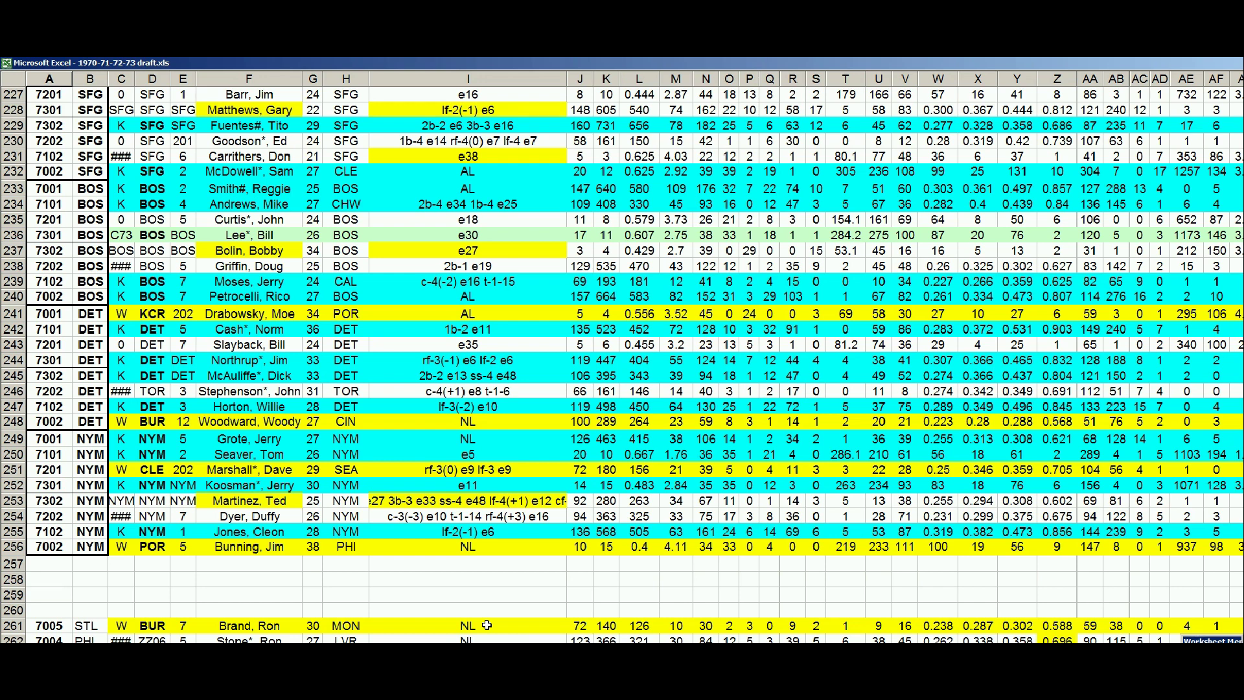
scroll(487, 625, "down", 1)
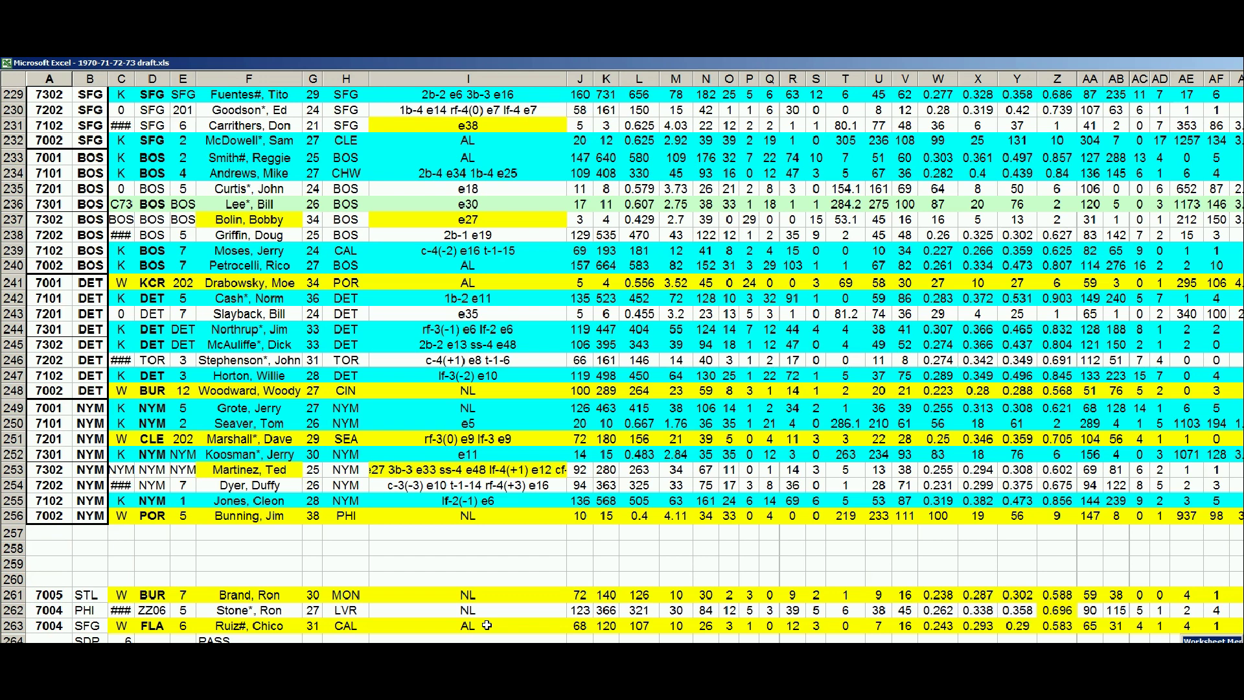
Review the supplemental picks and passes of the teams holding six tokens, from SDP in row 264 to SFG in row 272
scroll(486, 625, "down", 1)
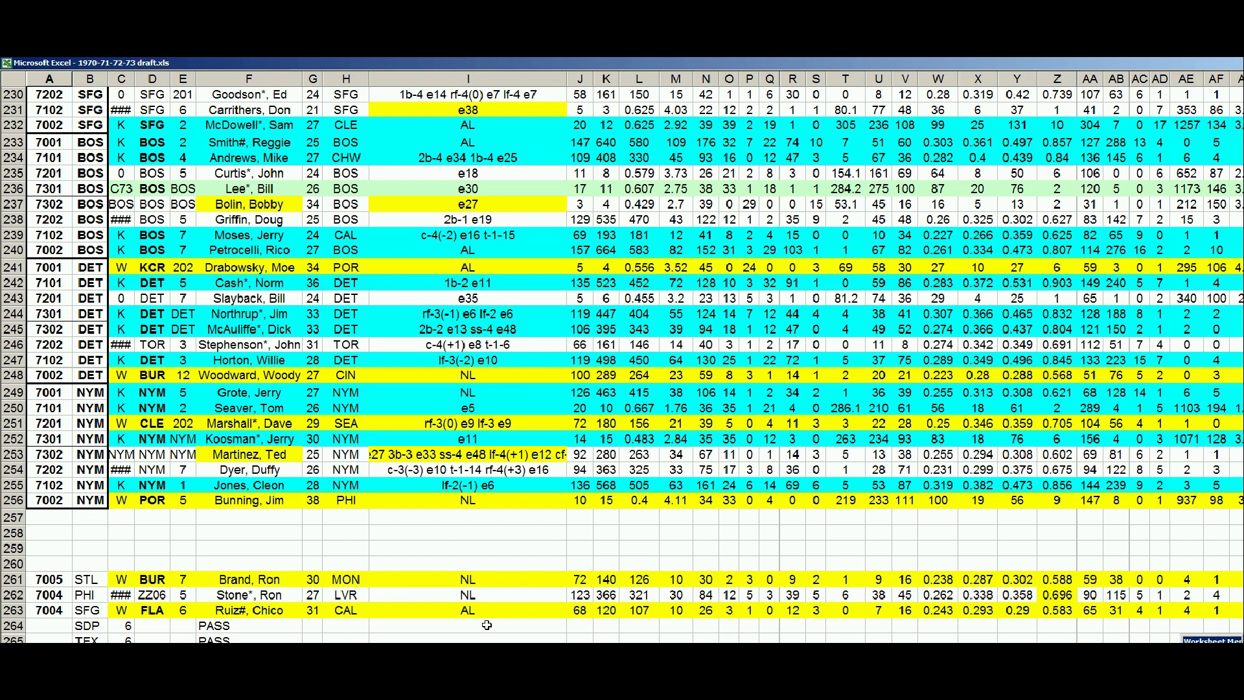
scroll(486, 625, "down", 1)
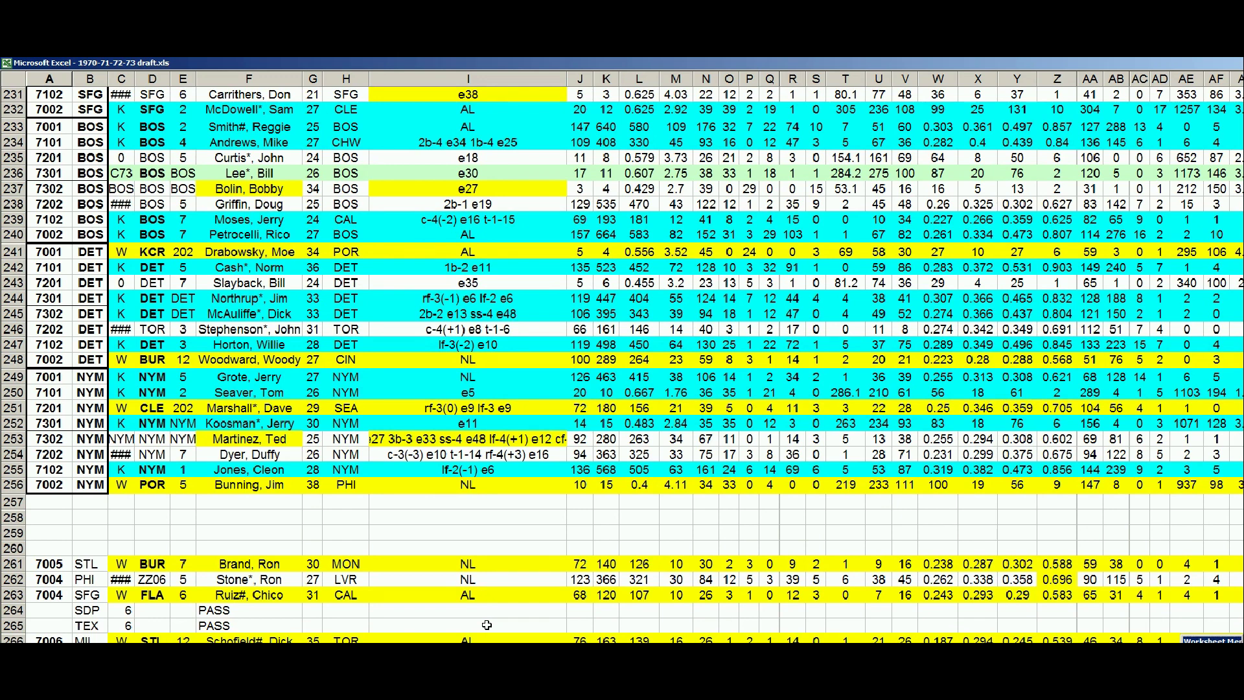
scroll(487, 626, "down", 1)
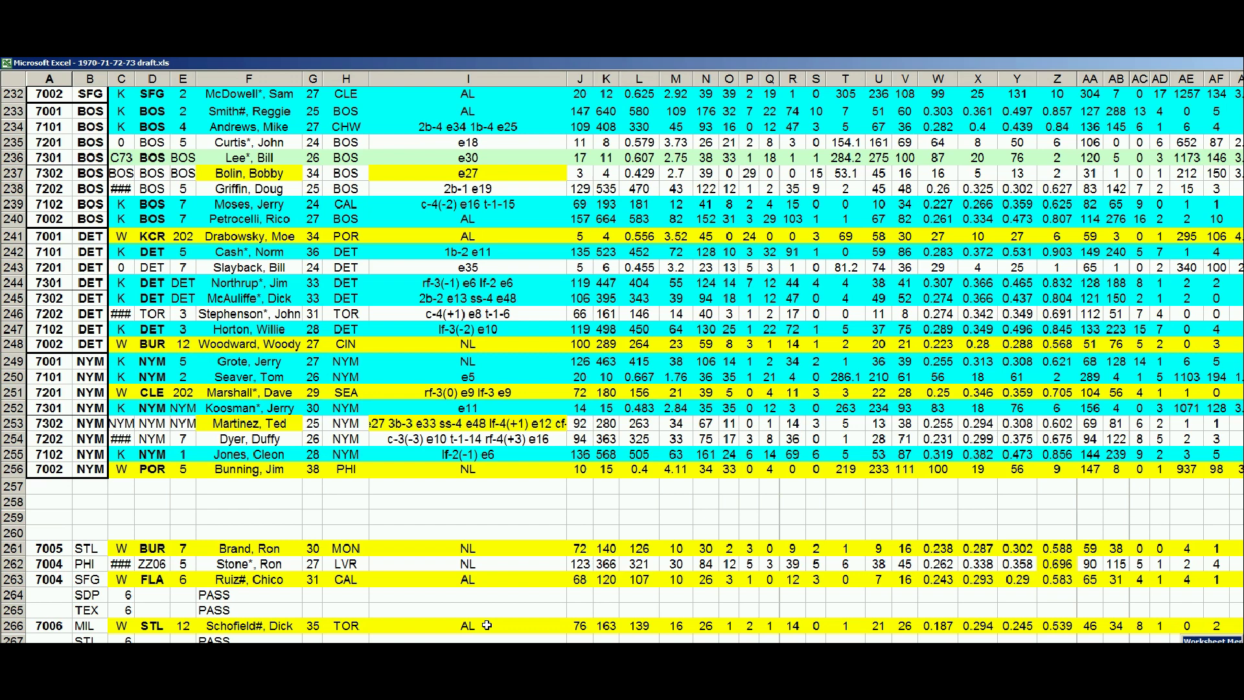
scroll(486, 626, "down", 1)
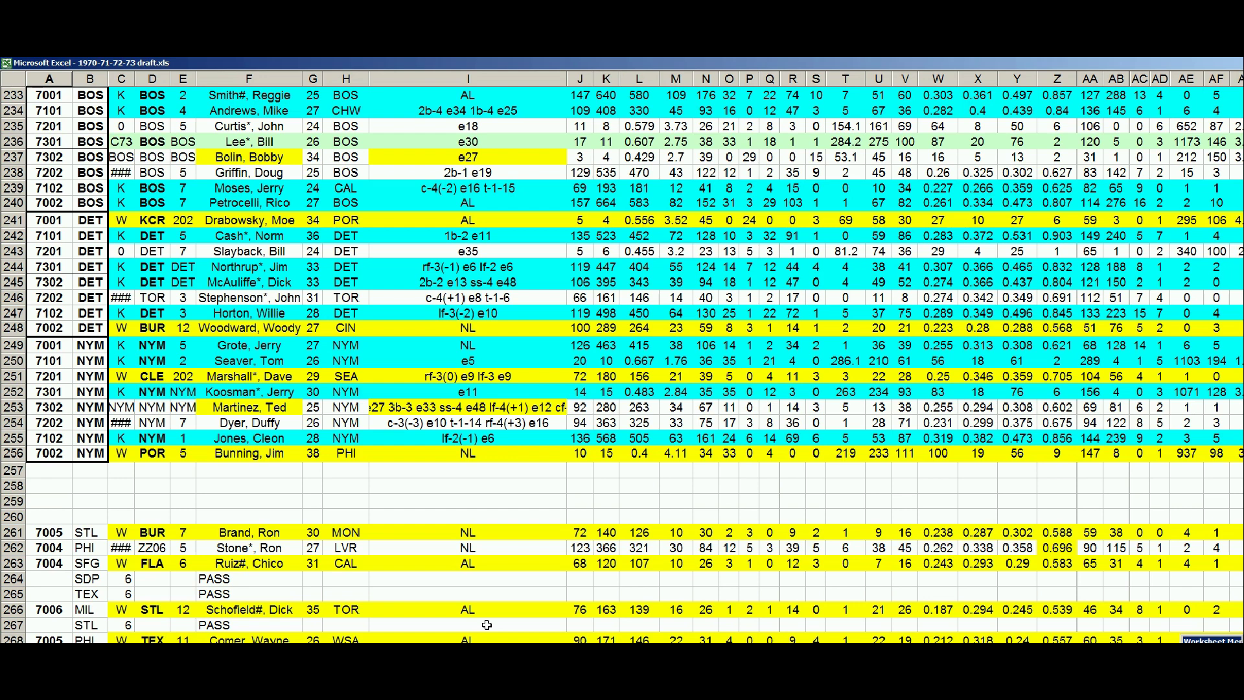
scroll(487, 625, "down", 1)
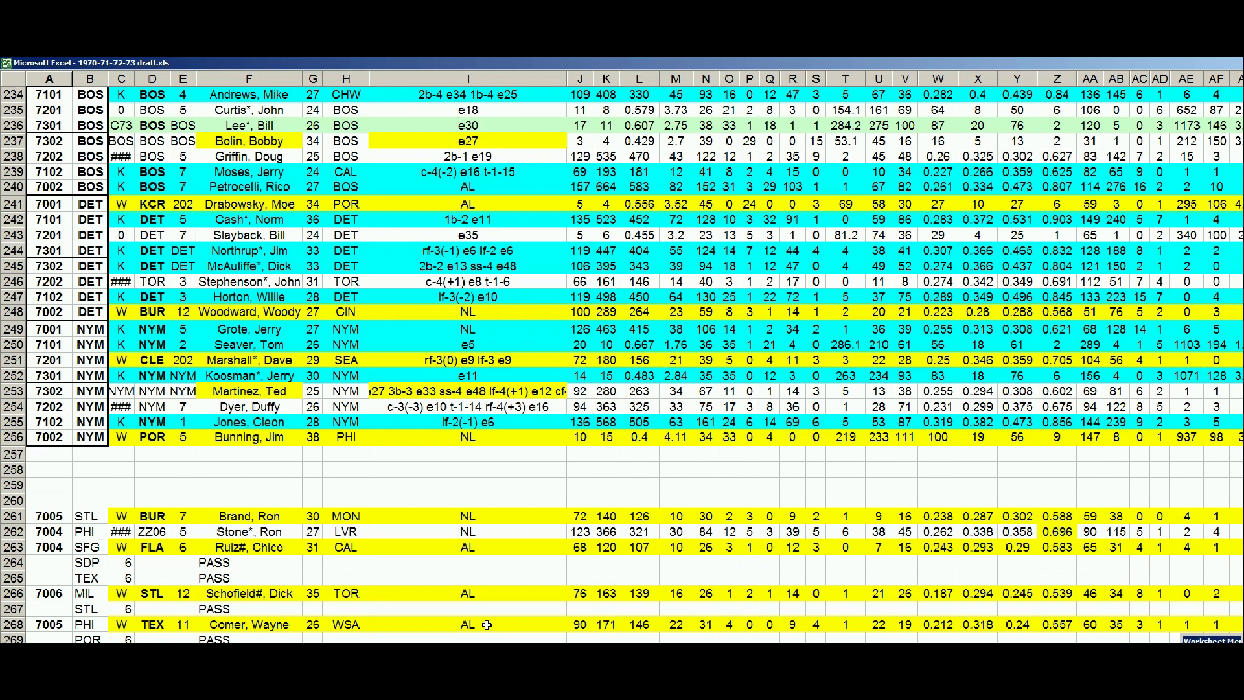
scroll(487, 625, "down", 1)
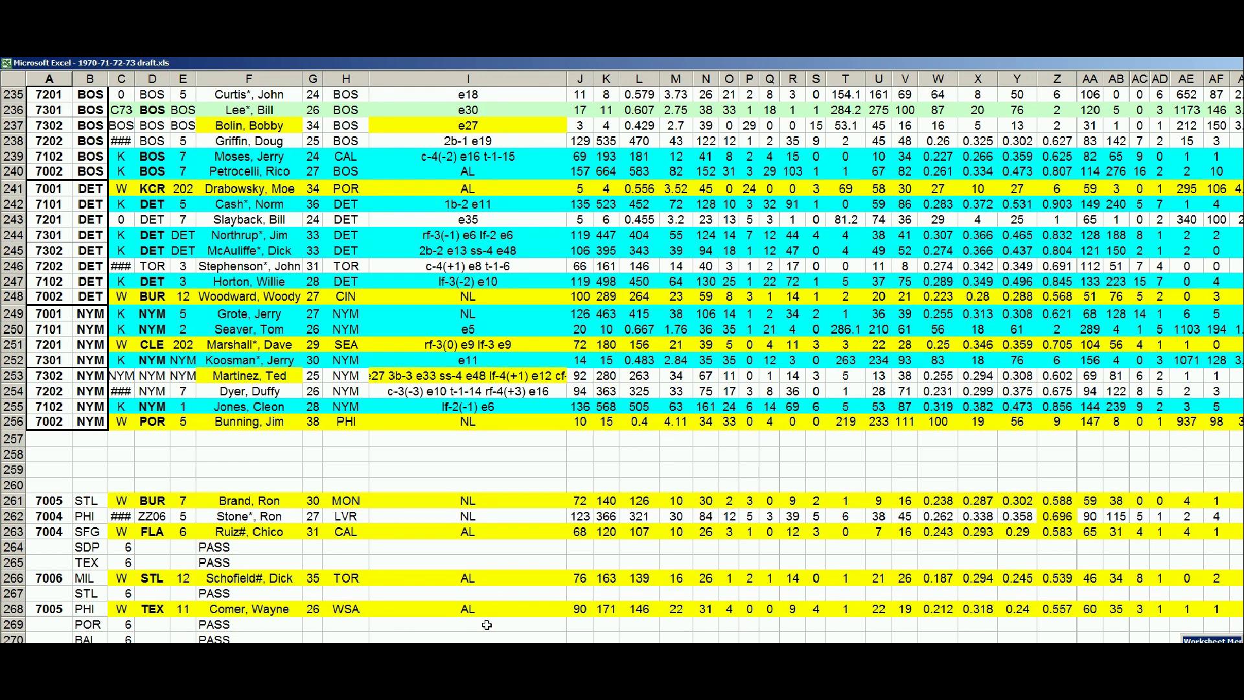
scroll(487, 625, "down", 1)
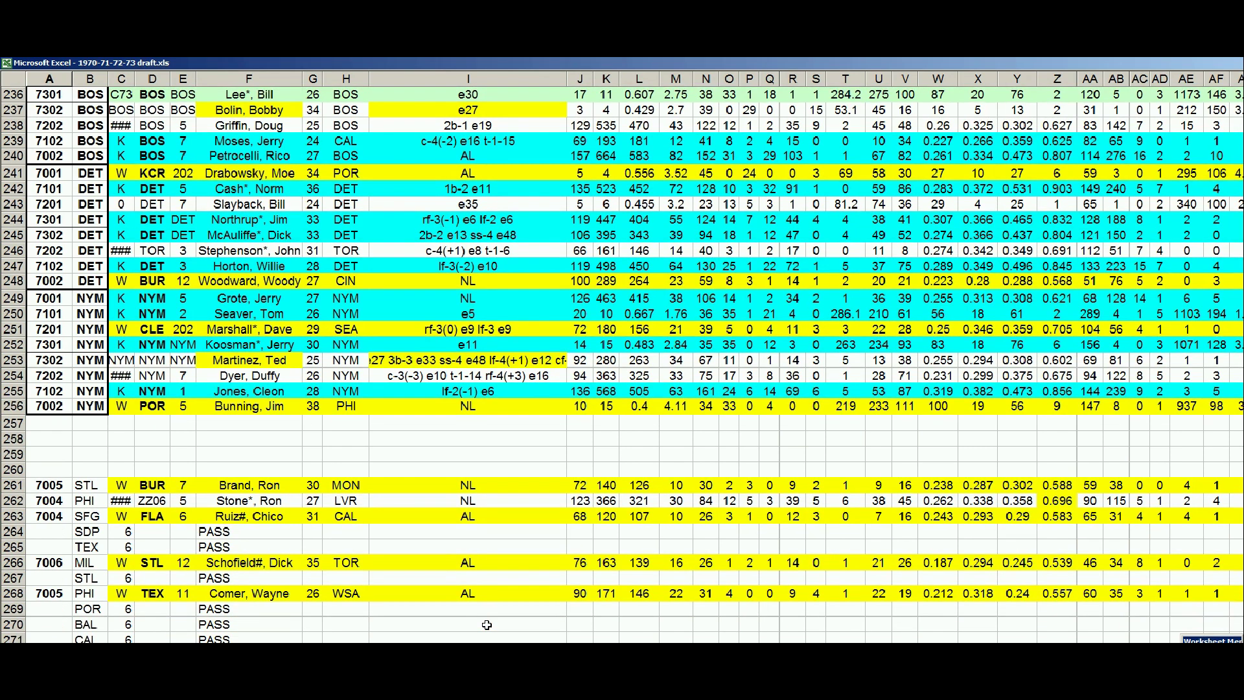
scroll(487, 624, "down", 1)
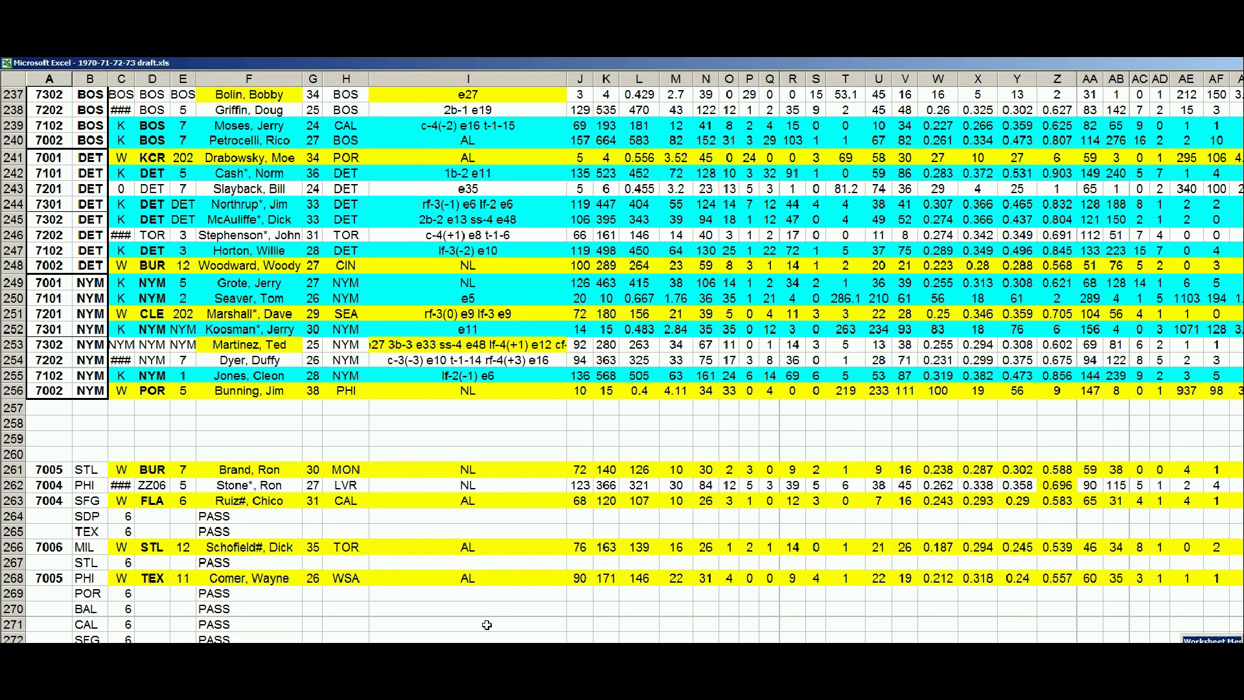
scroll(487, 625, "down", 1)
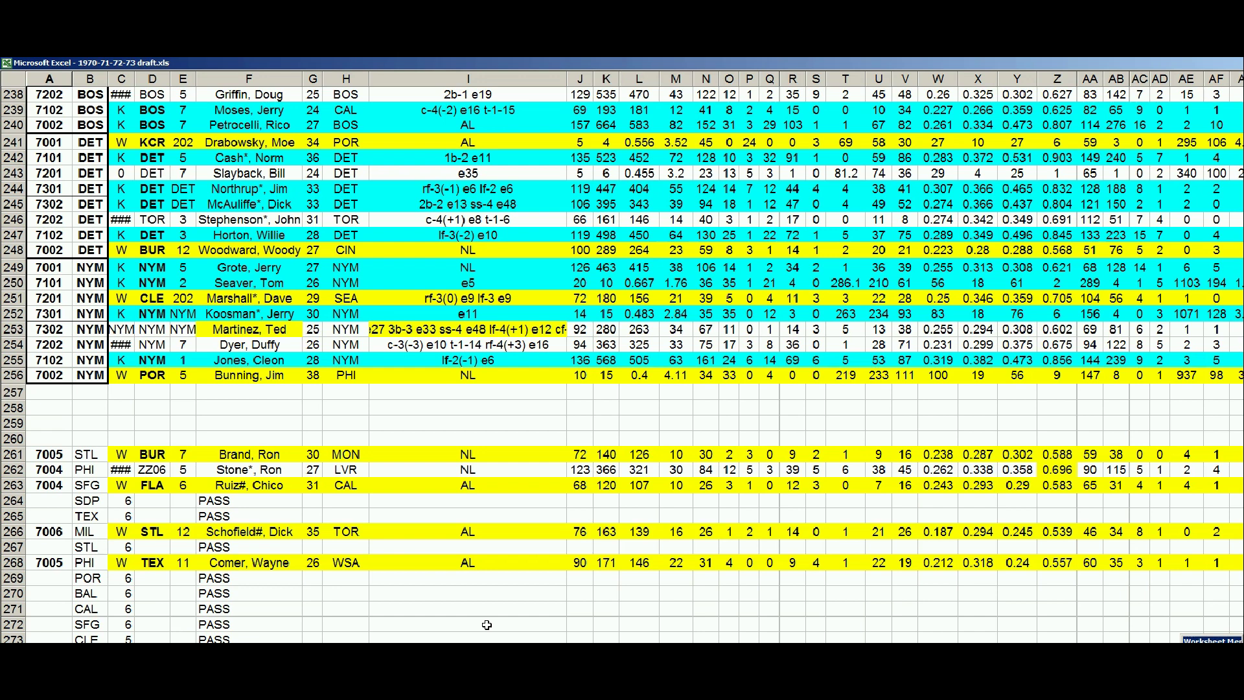
Review the first five-token picks and passes, from CLE in row 273 to FLA in row 283
scroll(487, 624, "down", 1)
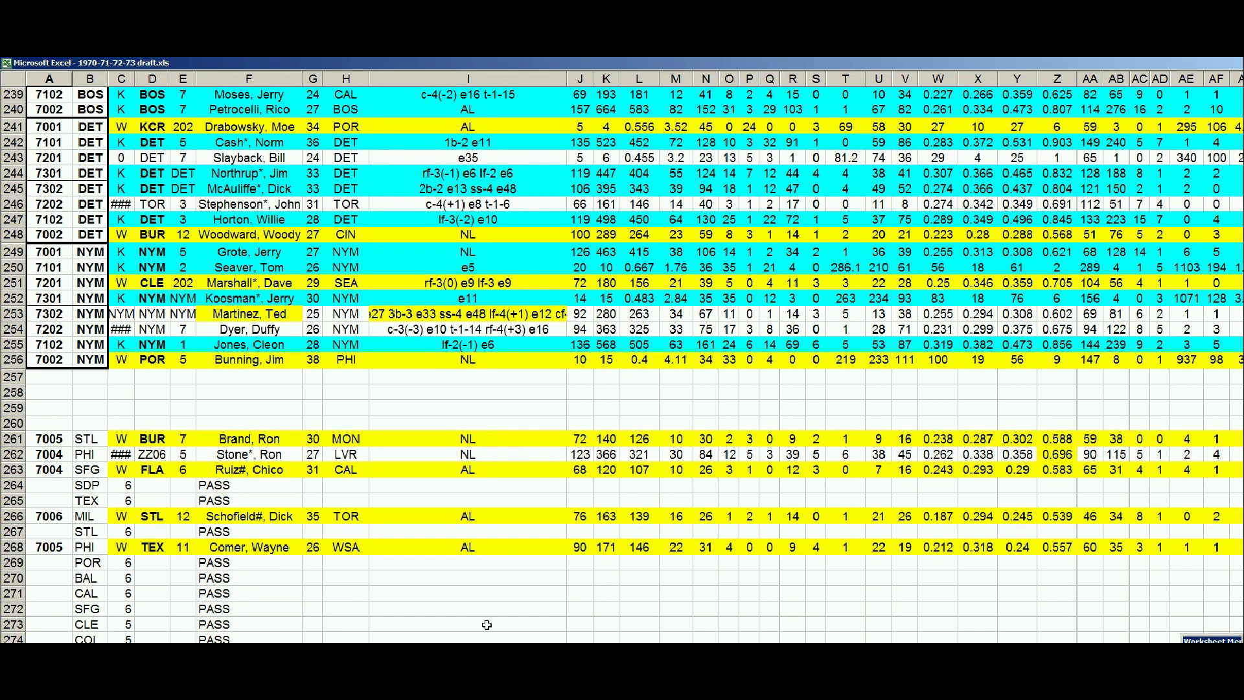
scroll(486, 624, "down", 1)
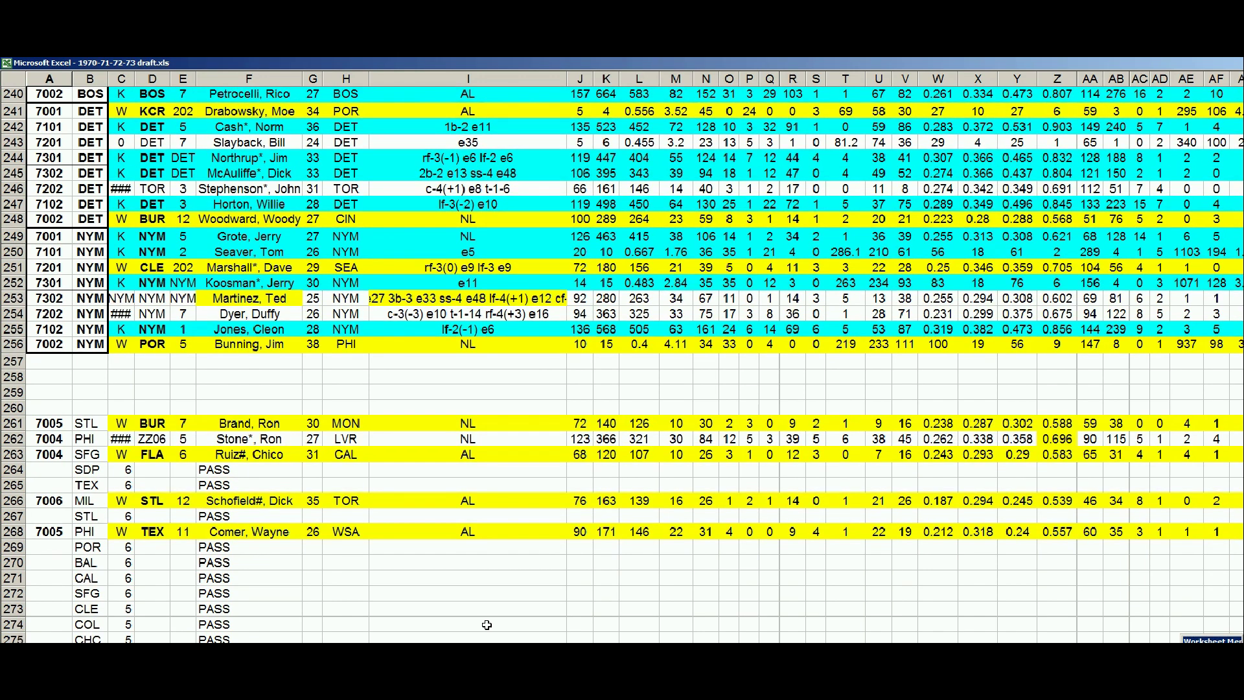
scroll(486, 625, "down", 1)
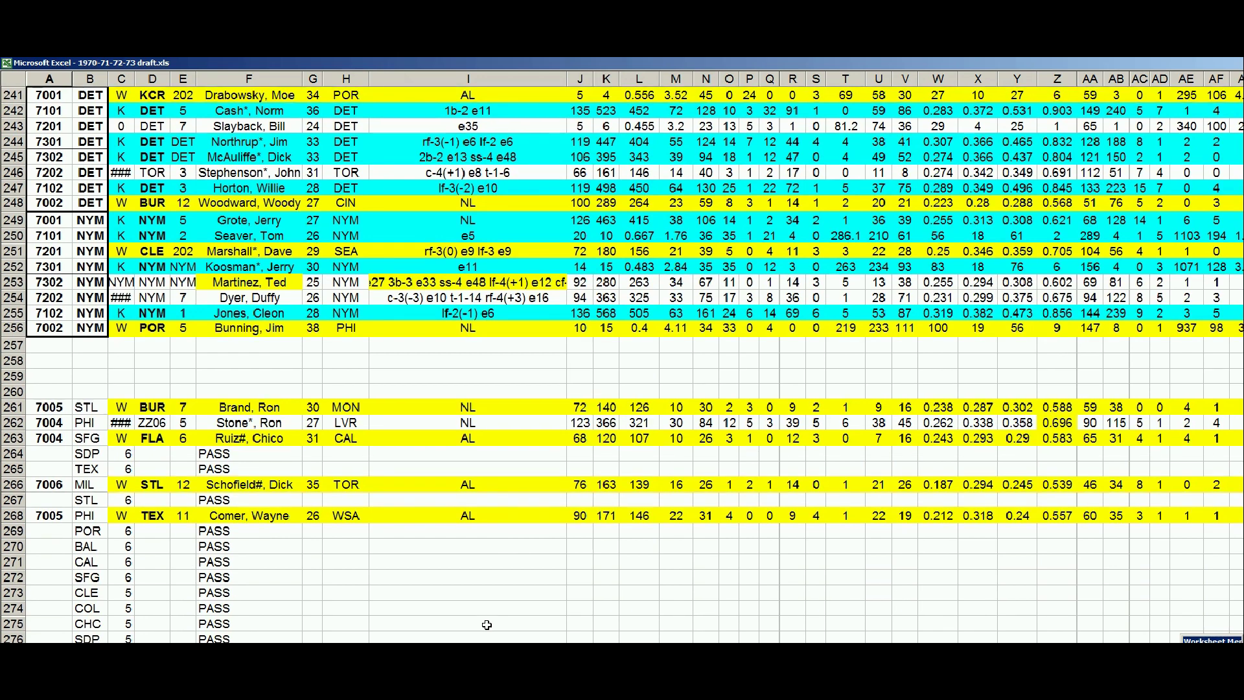
scroll(487, 625, "down", 1)
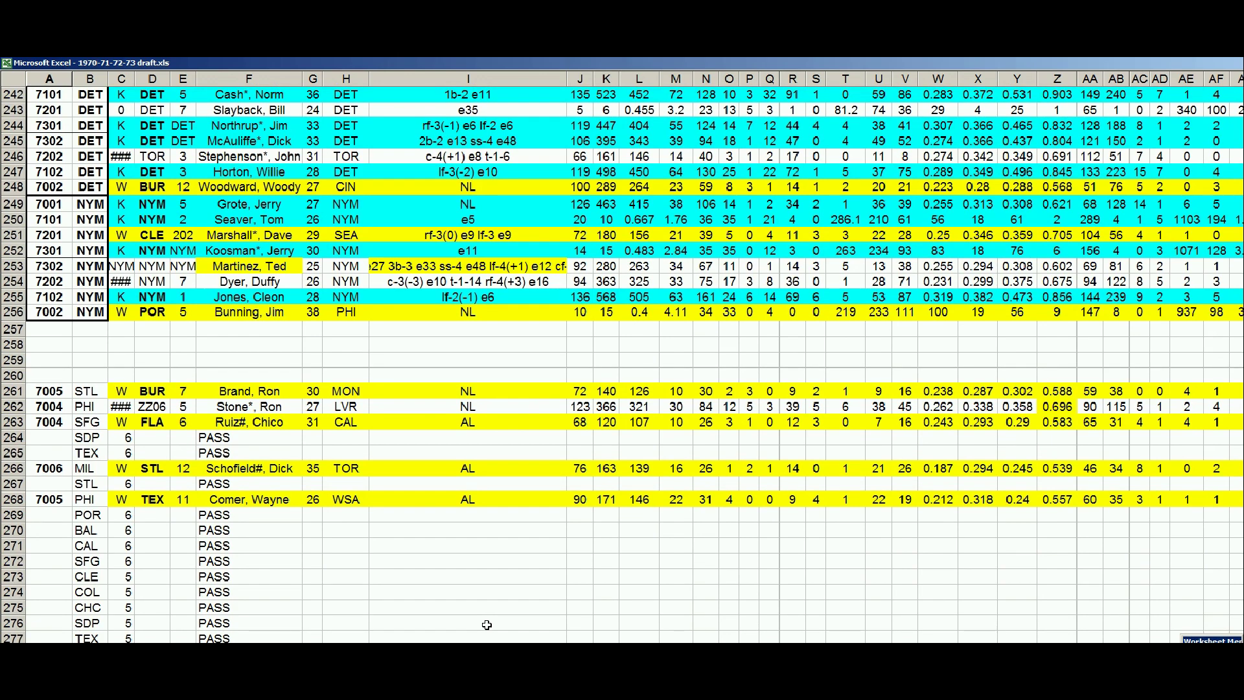
scroll(486, 624, "down", 1)
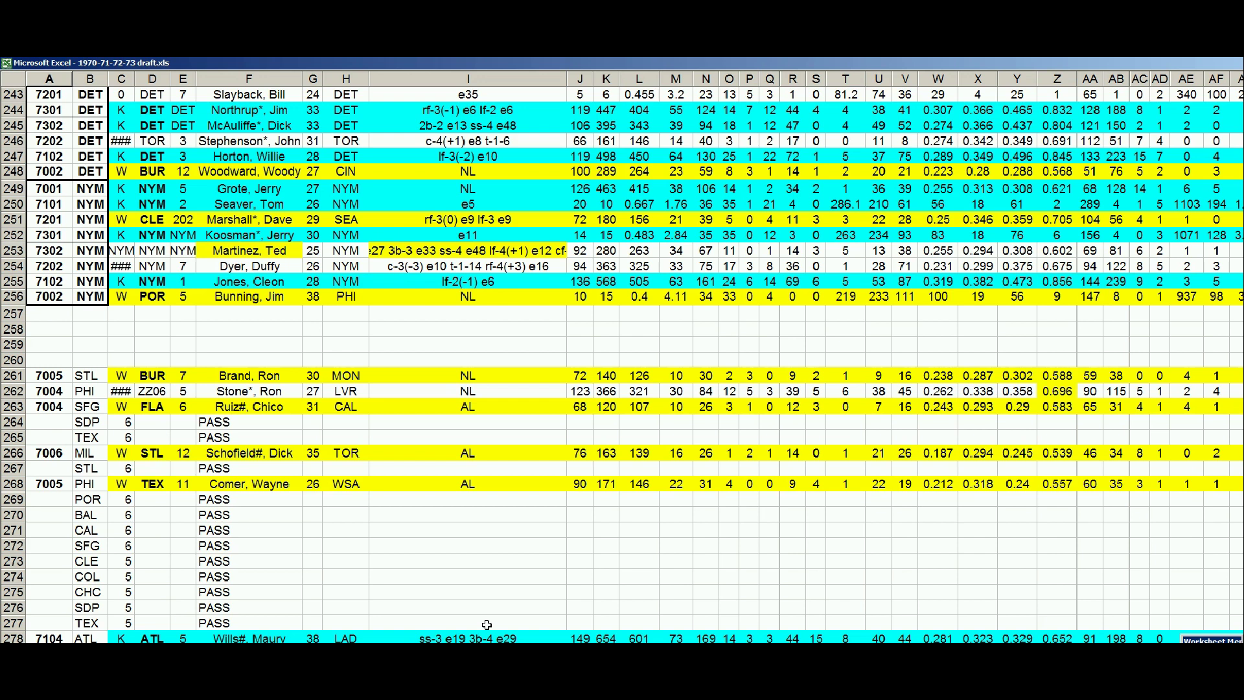
scroll(487, 624, "down", 1)
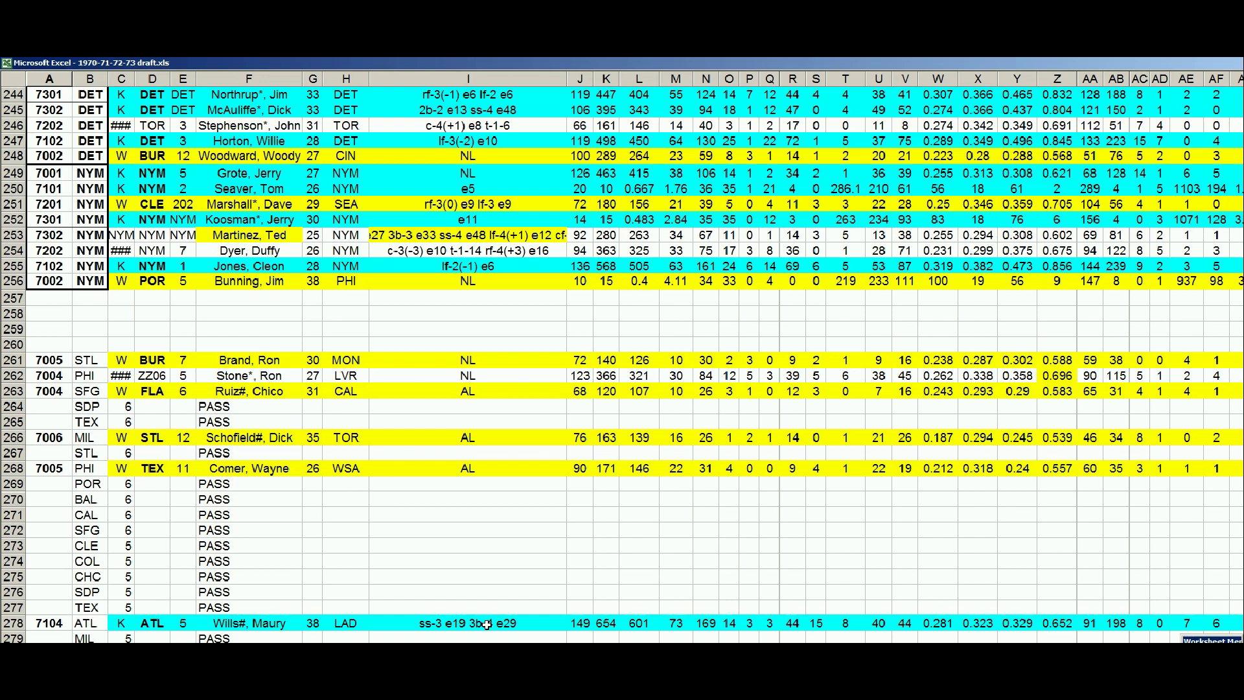
scroll(486, 624, "down", 1)
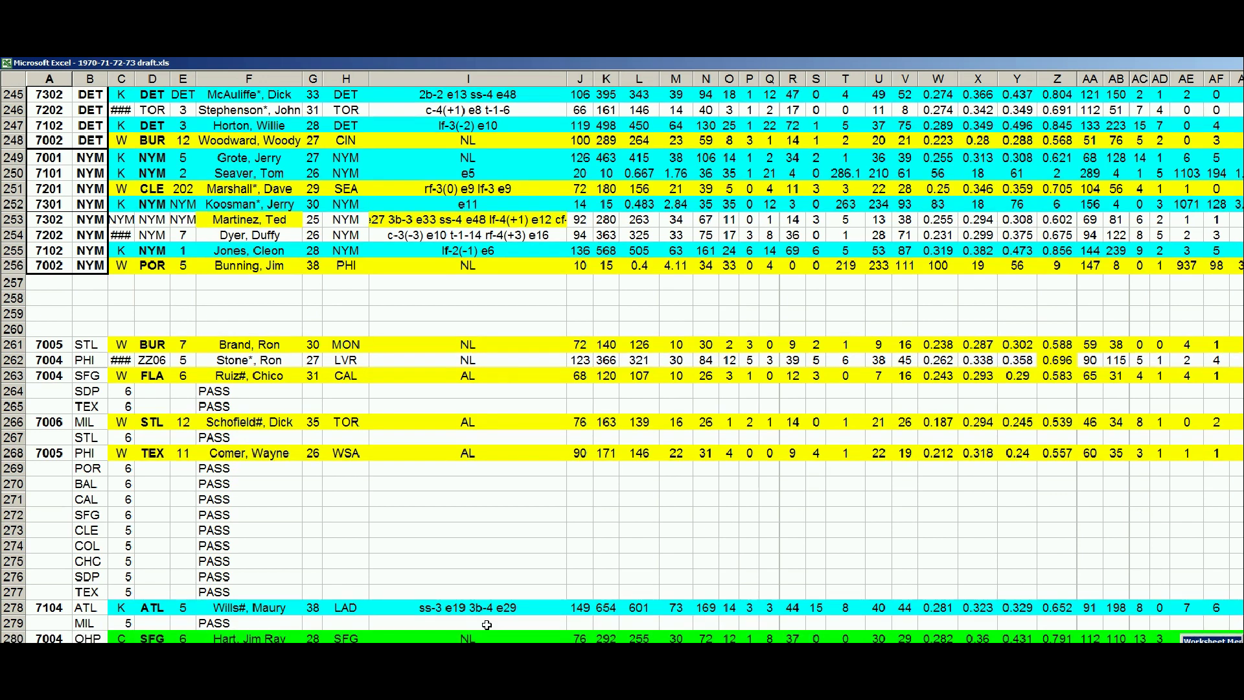
scroll(487, 624, "down", 1)
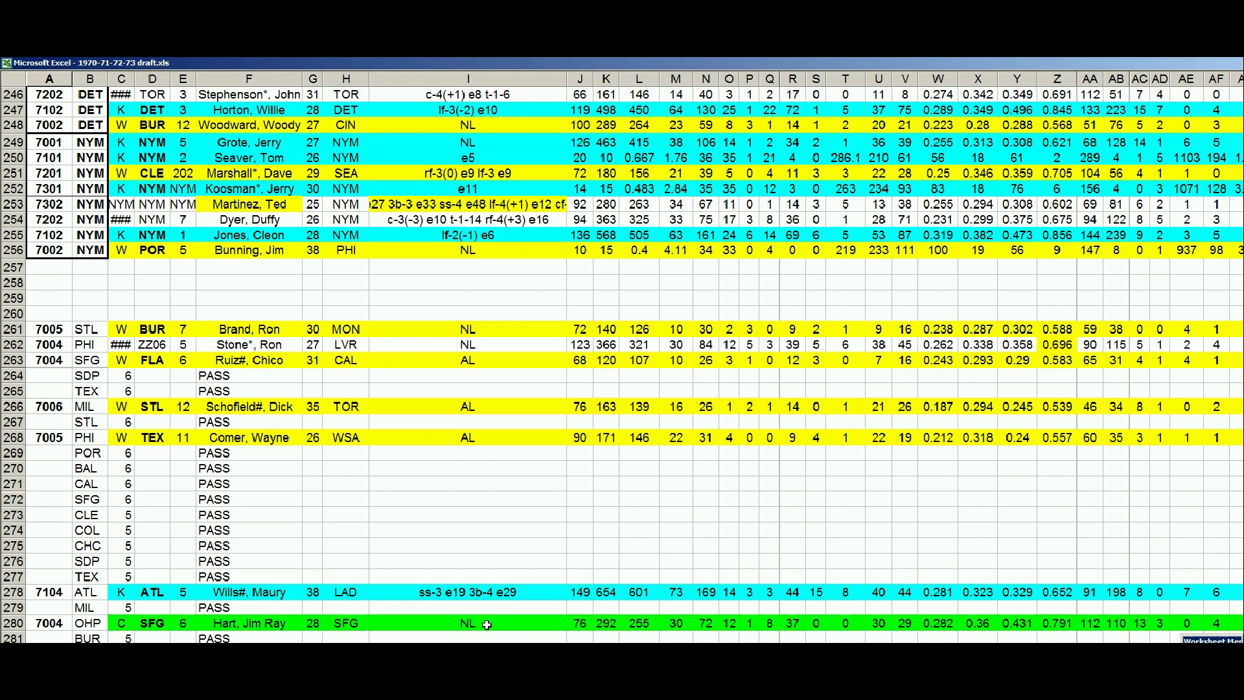
scroll(487, 624, "down", 1)
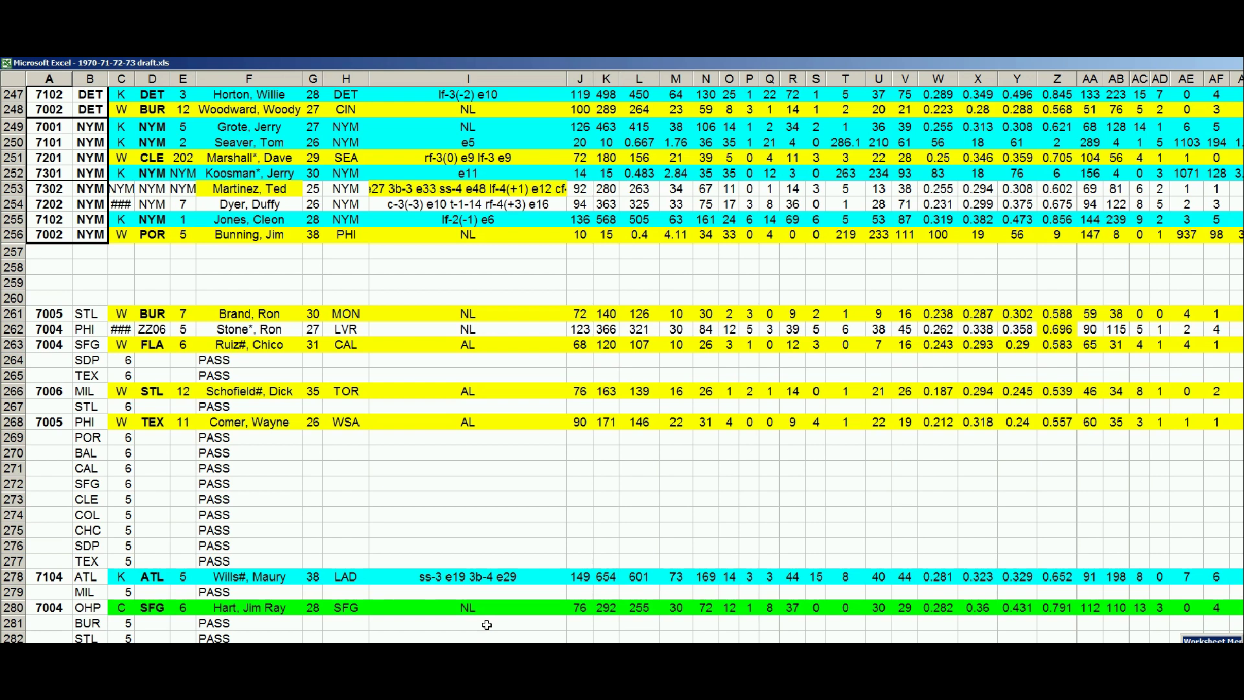
scroll(487, 624, "down", 1)
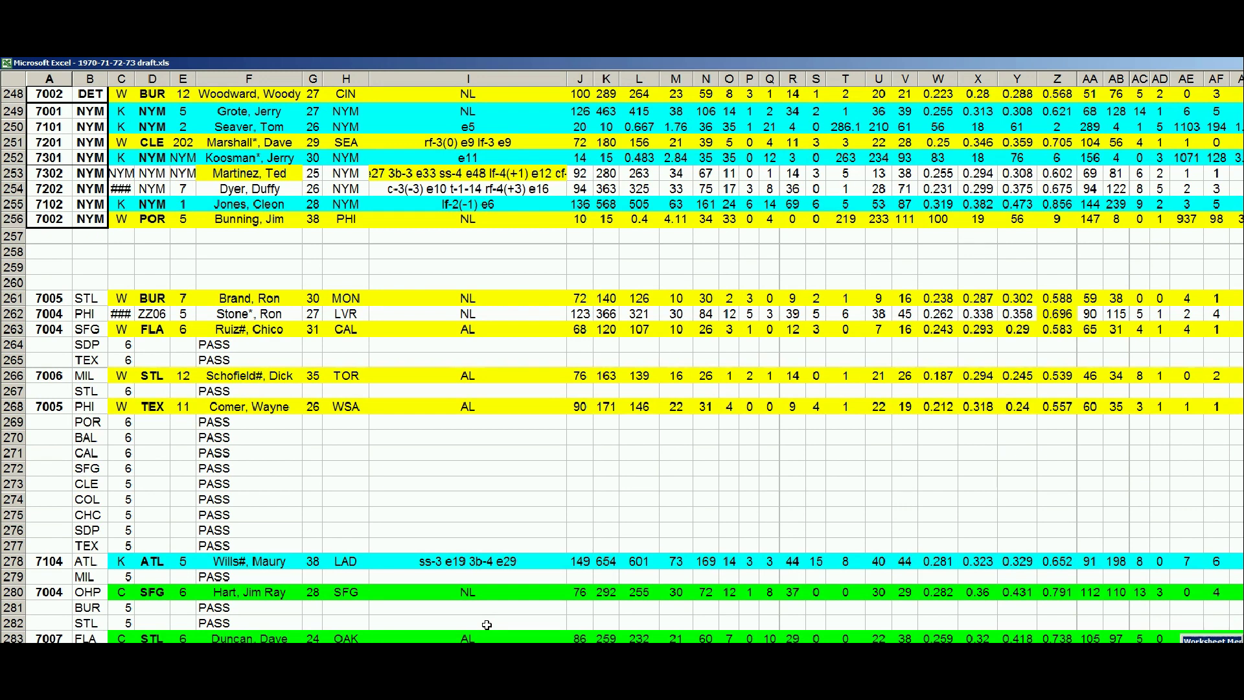
scroll(487, 624, "down", 1)
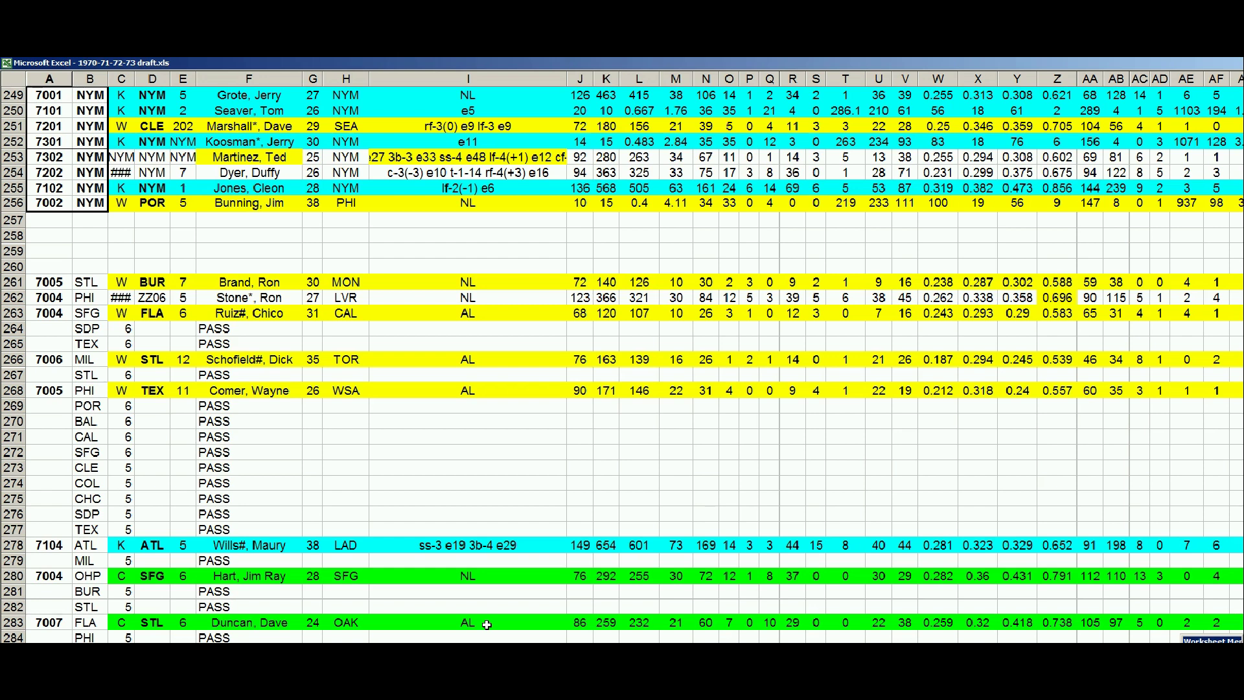
Review the remaining five-token picks and passes, from PHI in row 284 to BOS in row 293
scroll(487, 624, "down", 1)
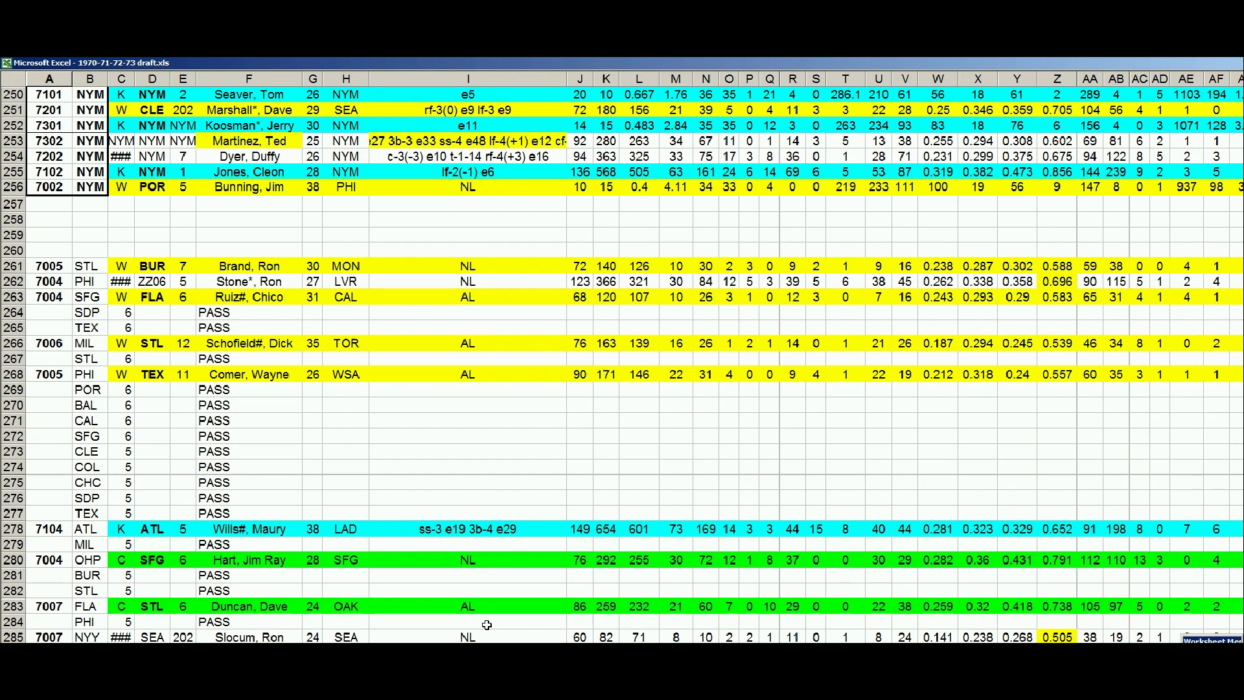
scroll(486, 624, "down", 1)
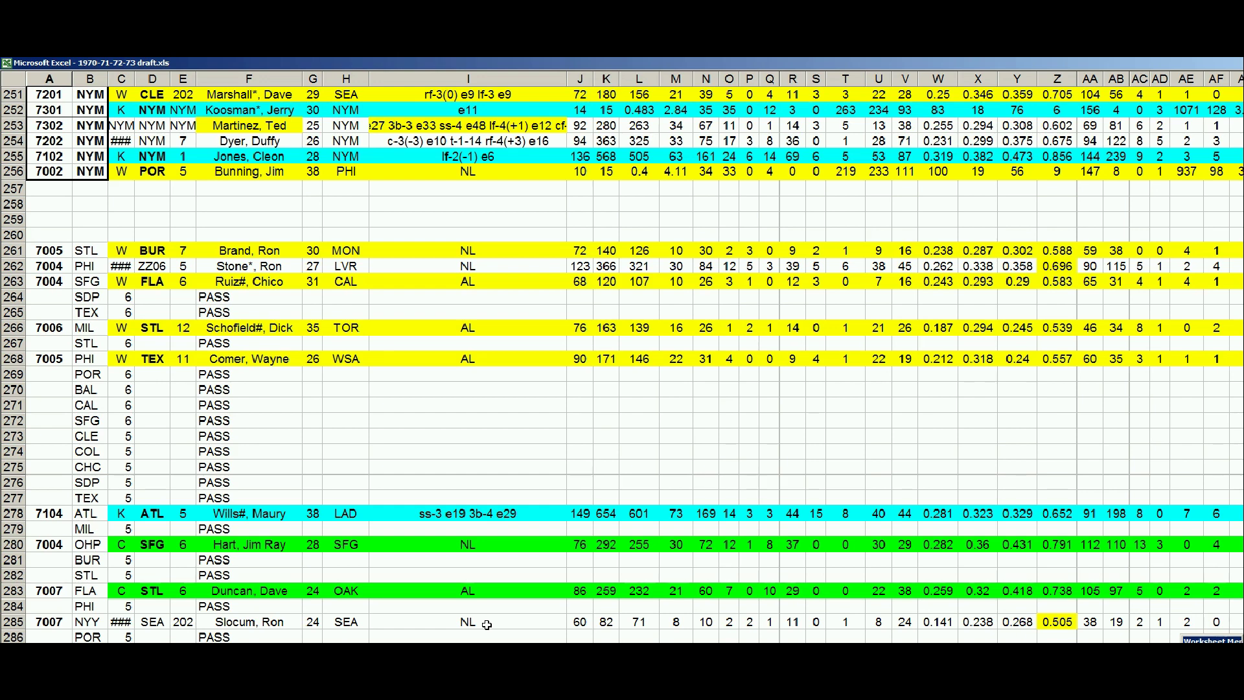
scroll(486, 624, "down", 1)
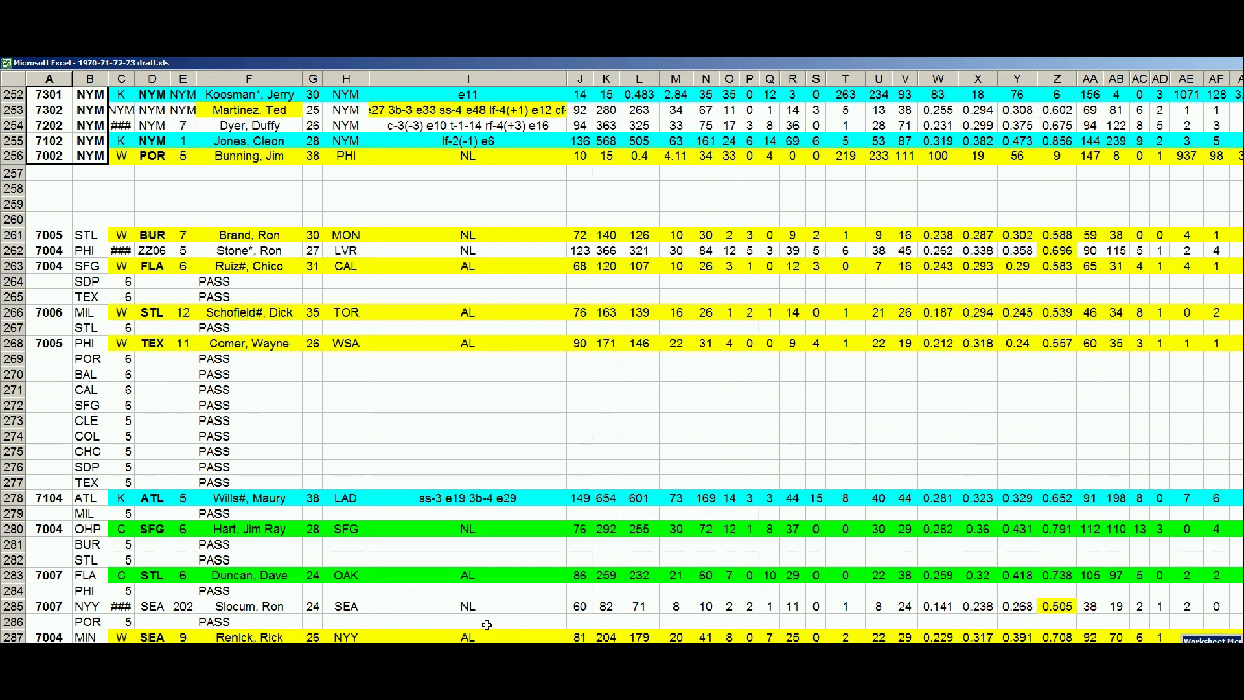
scroll(487, 624, "down", 1)
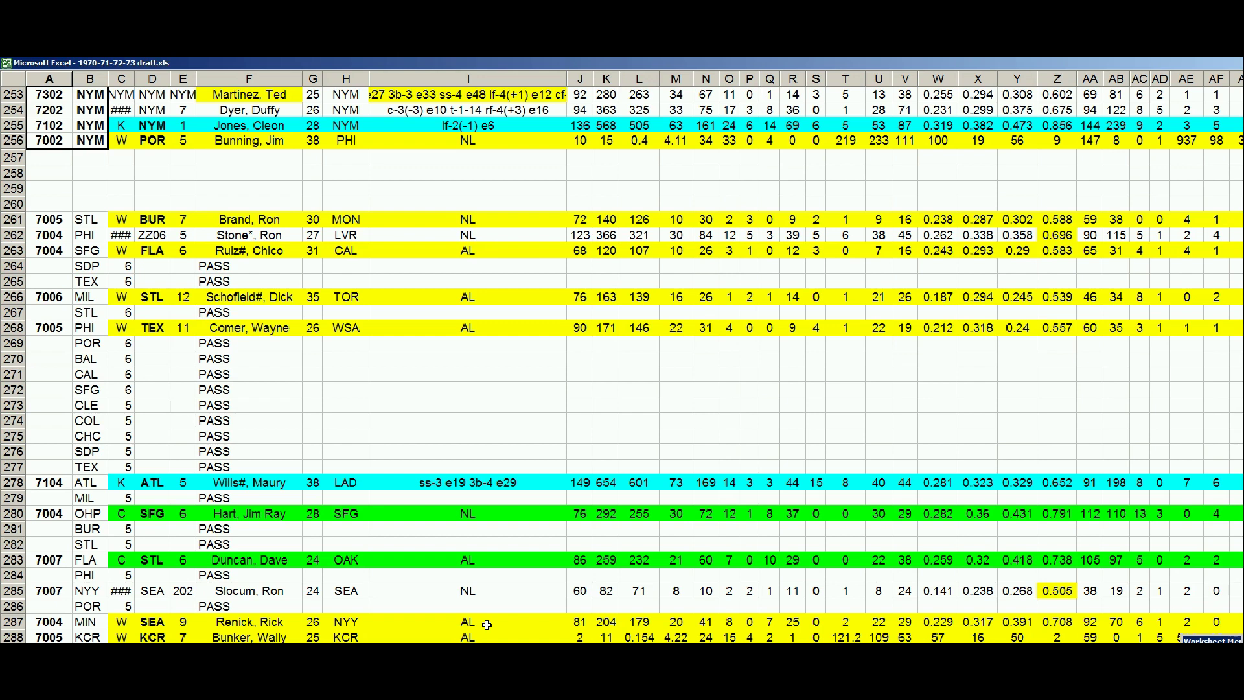
scroll(487, 624, "down", 1)
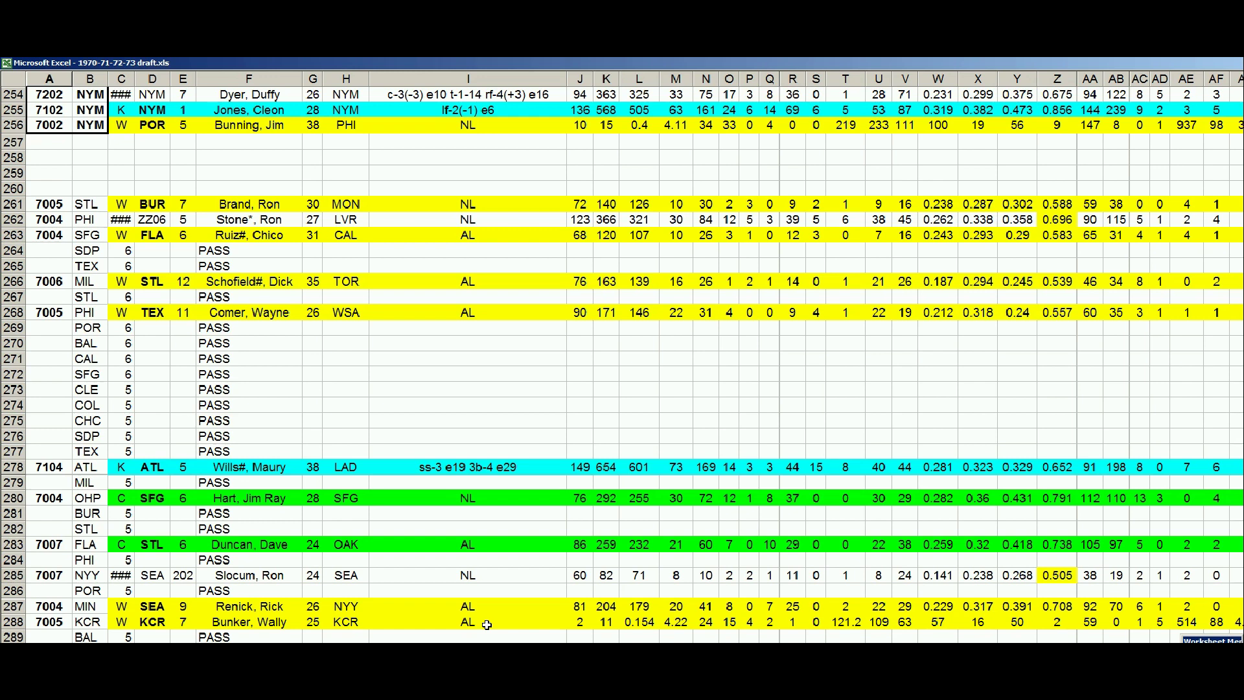
scroll(486, 624, "down", 1)
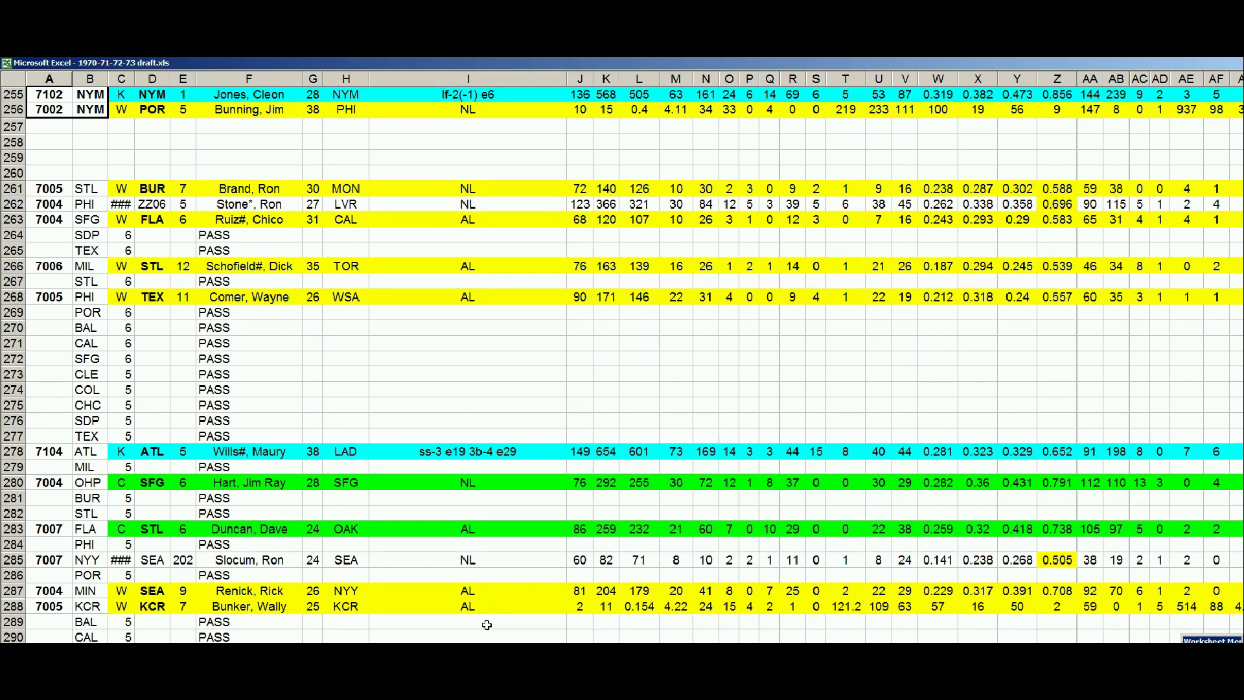
scroll(486, 624, "down", 1)
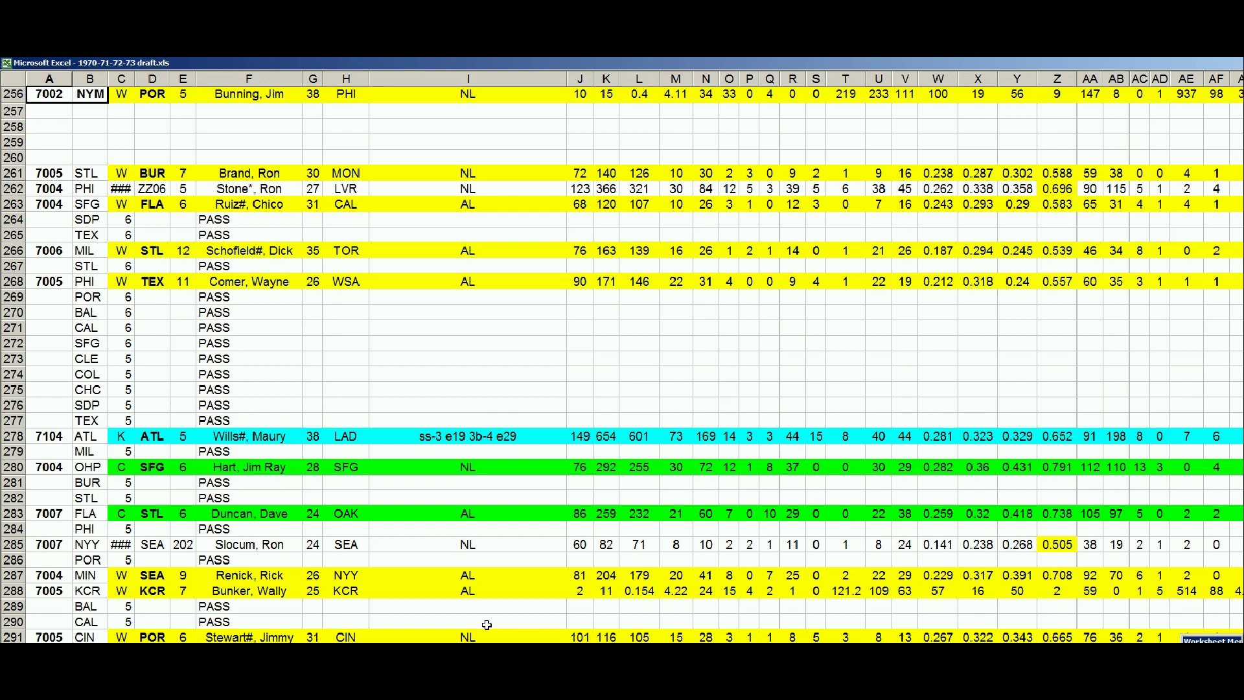
scroll(486, 625, "down", 1)
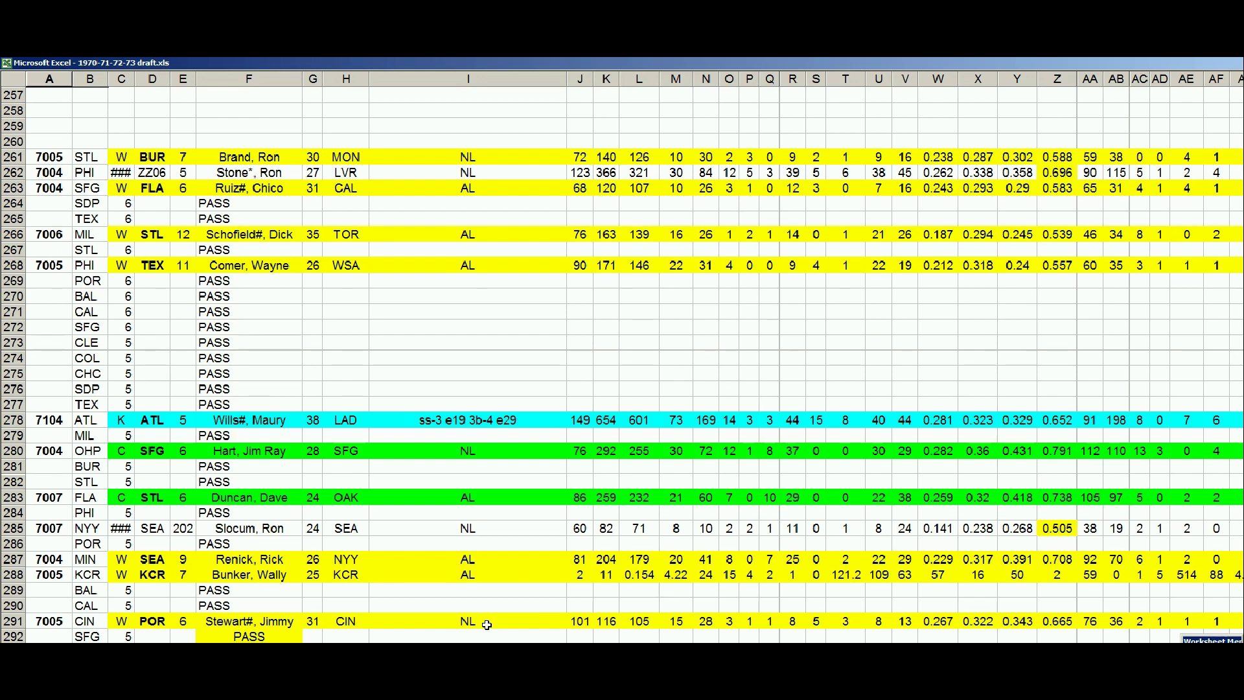
scroll(486, 624, "down", 1)
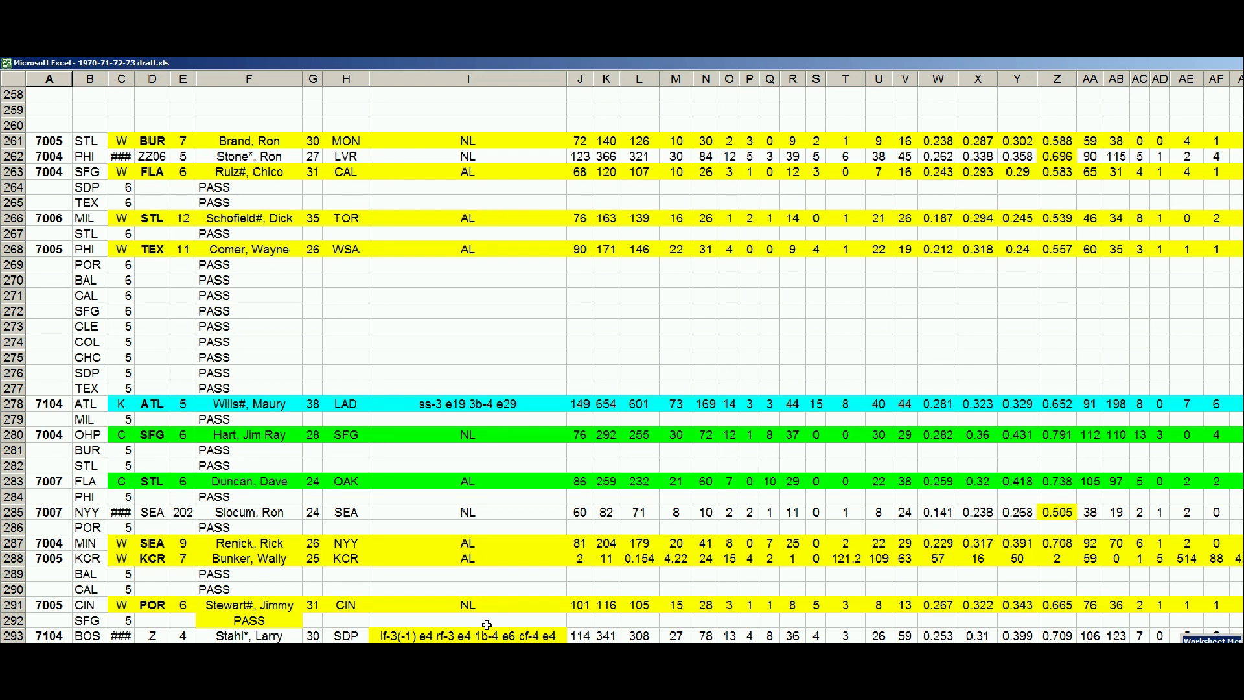
scroll(486, 625, "down", 1)
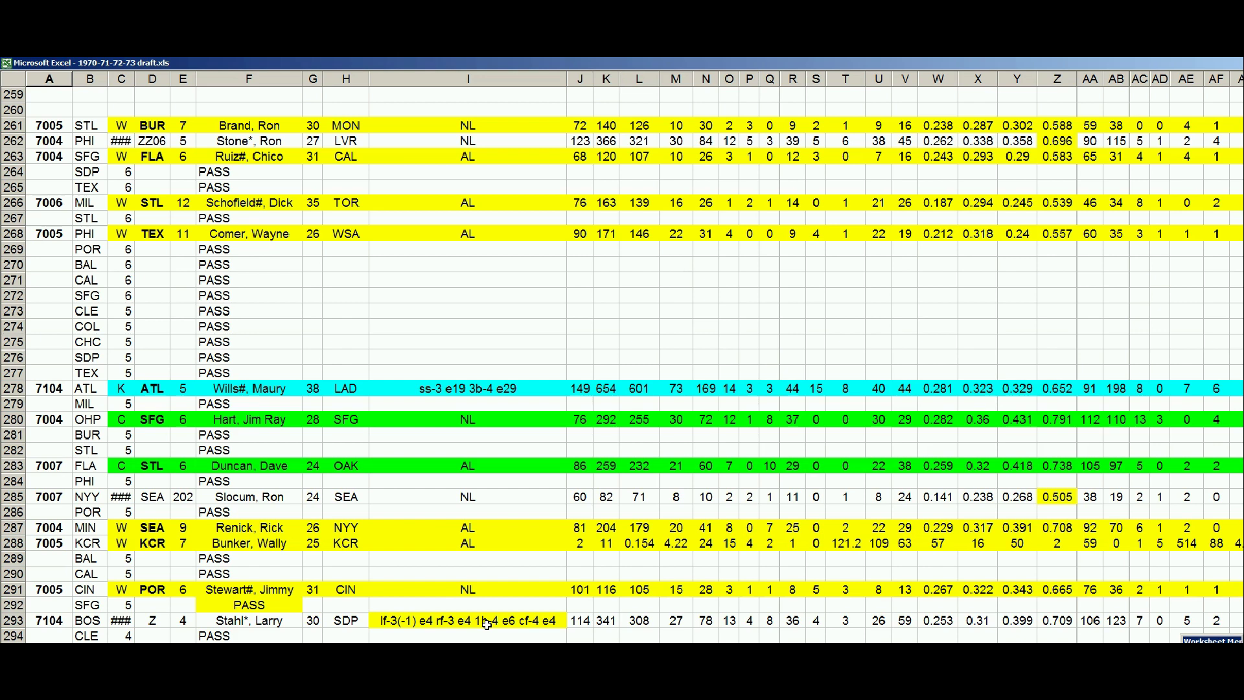
Review the four-token entries from CLE in row 294 to STL in row 305, selecting blank cell I303 in the ARZ row
scroll(487, 624, "down", 3)
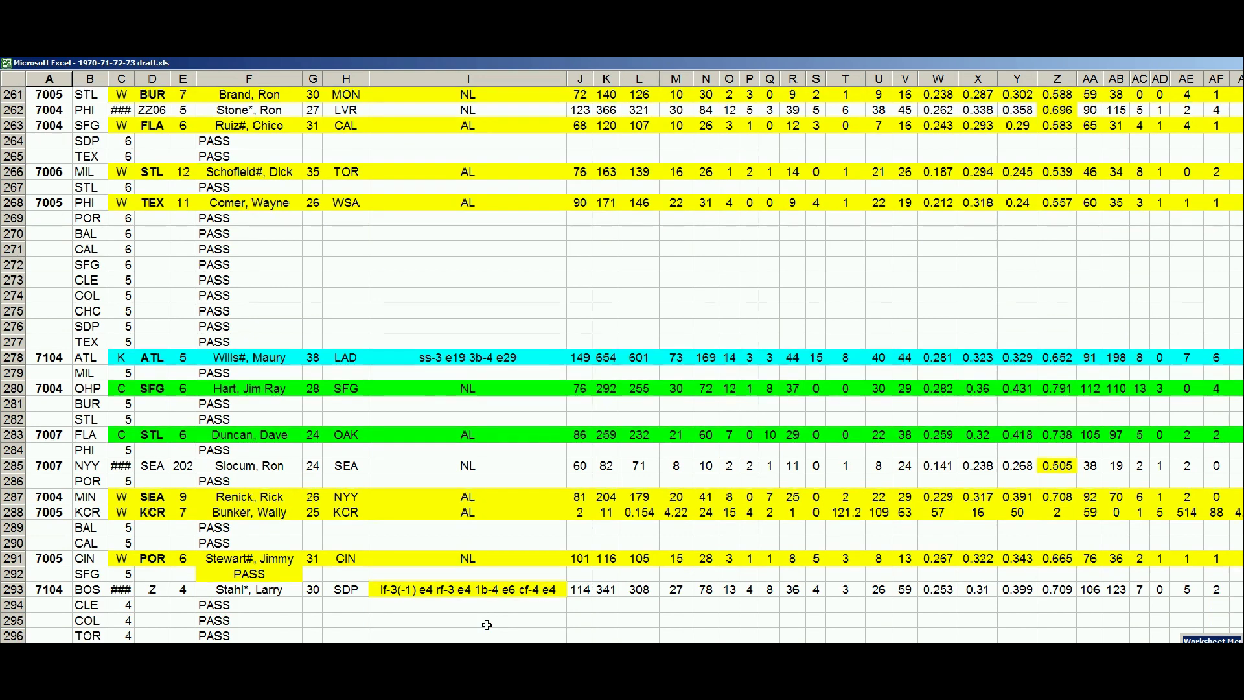
scroll(487, 624, "down", 4)
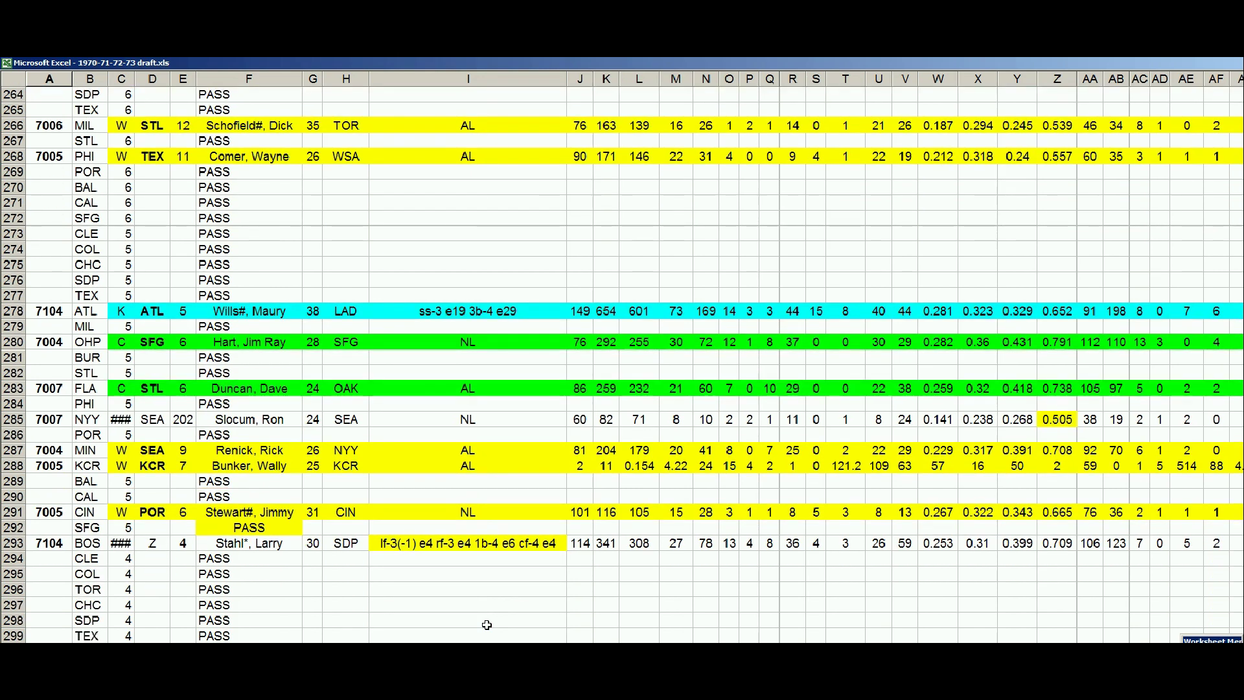
scroll(487, 624, "down", 1)
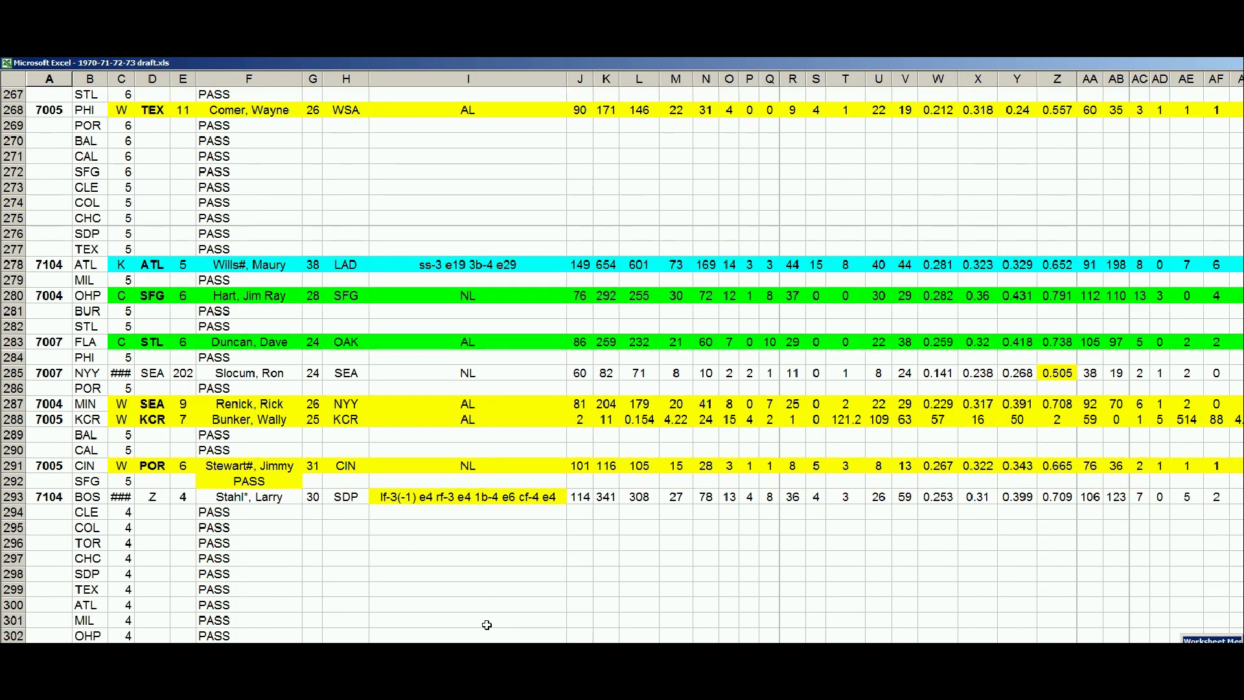
scroll(487, 624, "down", 3)
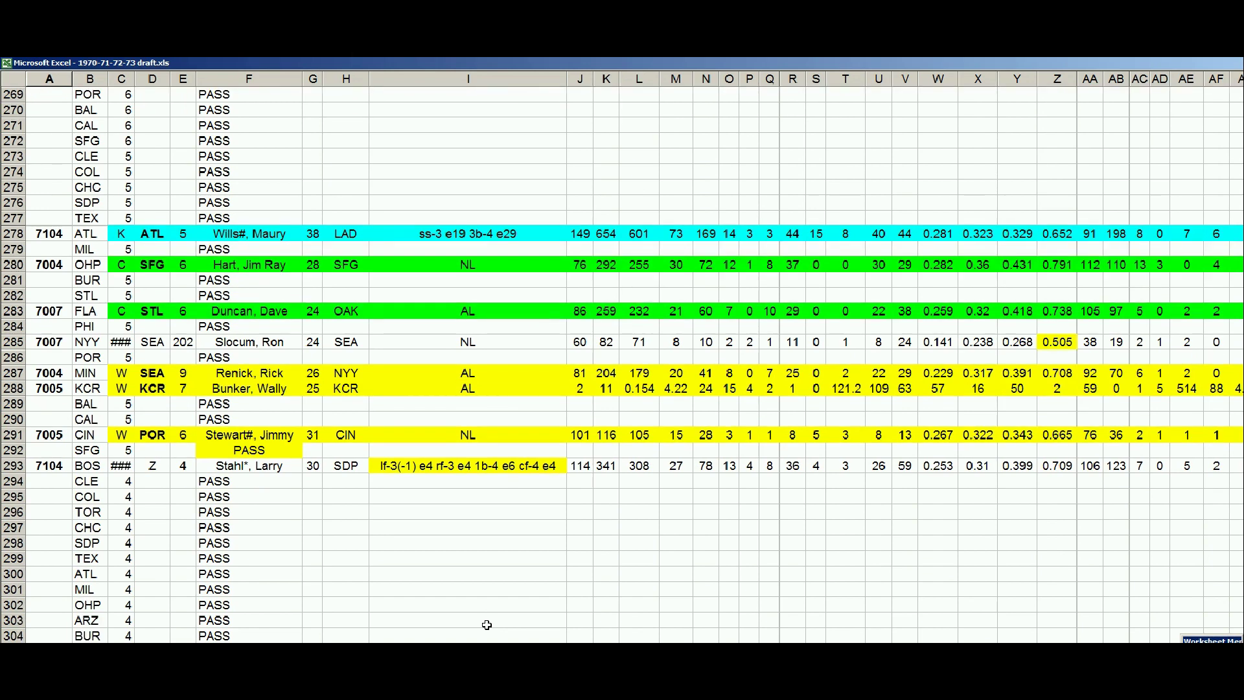
key("Up")
key("Up")
key("Up")
key("Right")
key("Right")
key("Right")
key("Right")
key("Right")
key("Right")
key("Right")
key("Right")
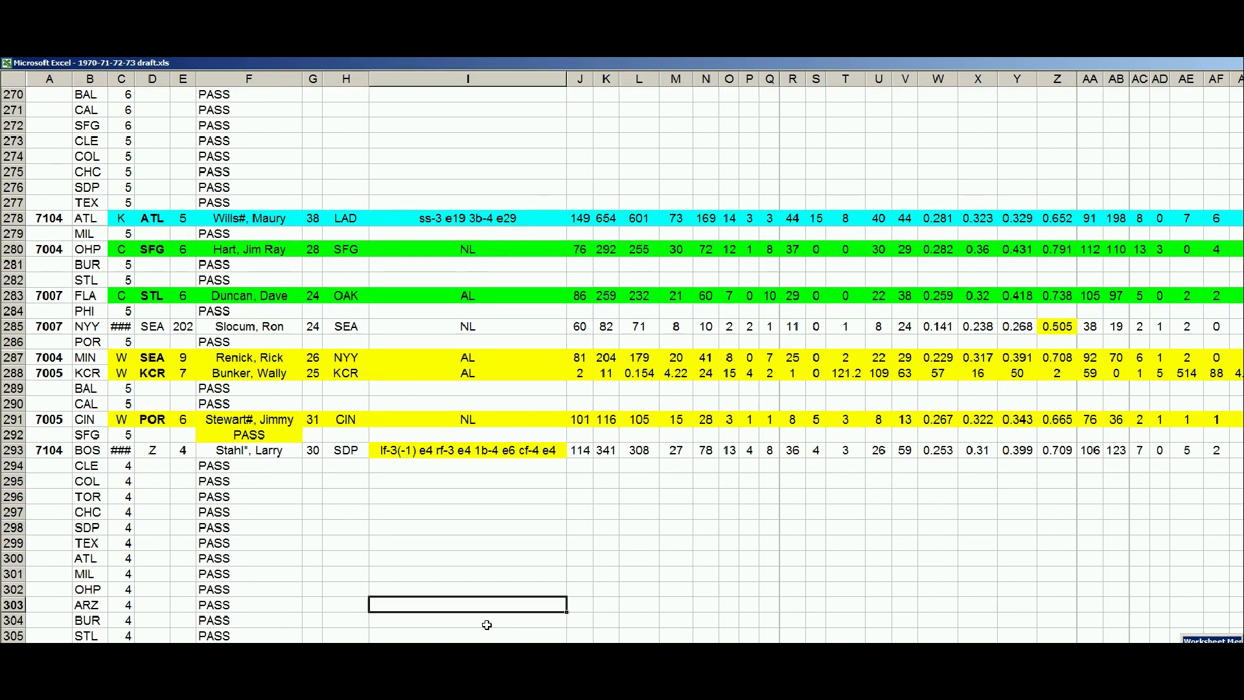
Review the four-token entries from ARZ in row 303 to CHW in row 307
key("Down")
key("Down")
key("Down")
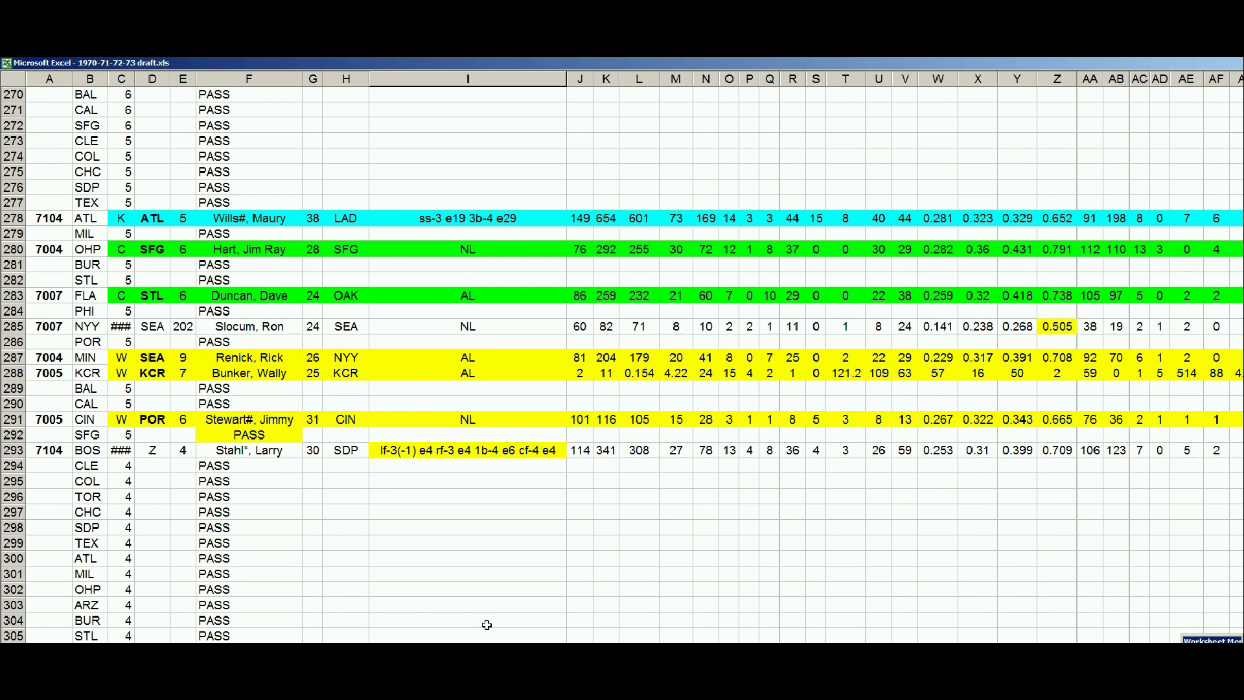
left_click(90, 605)
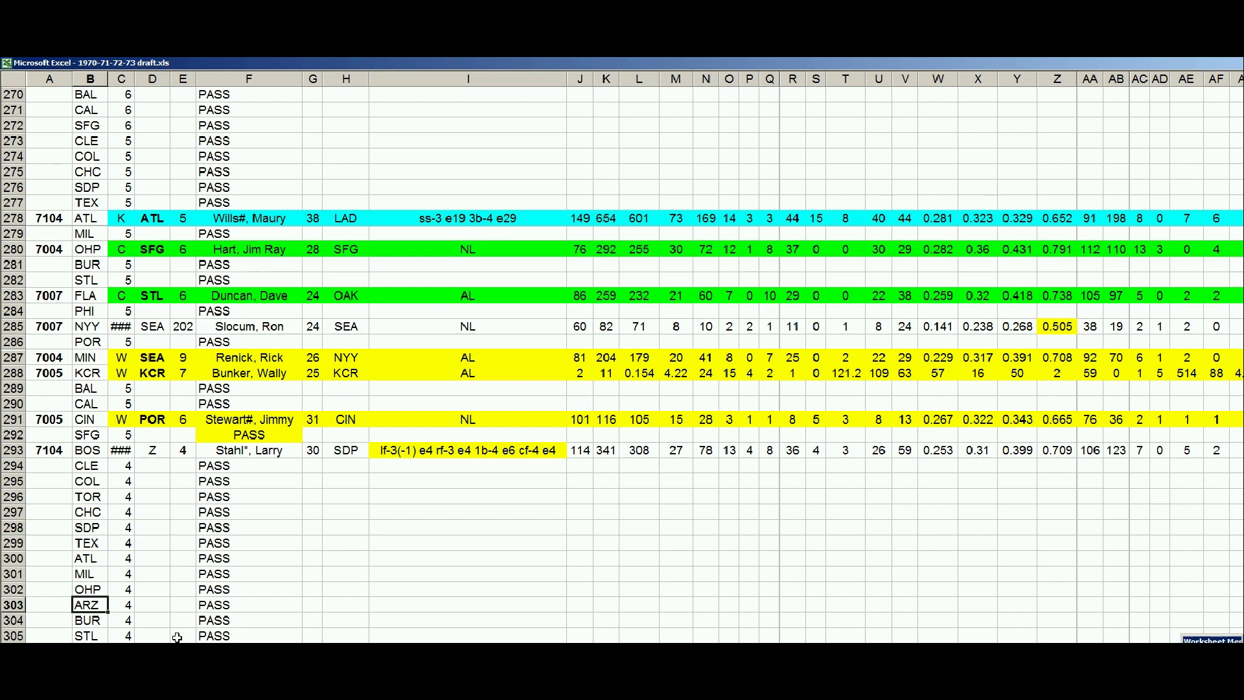
key("Down")
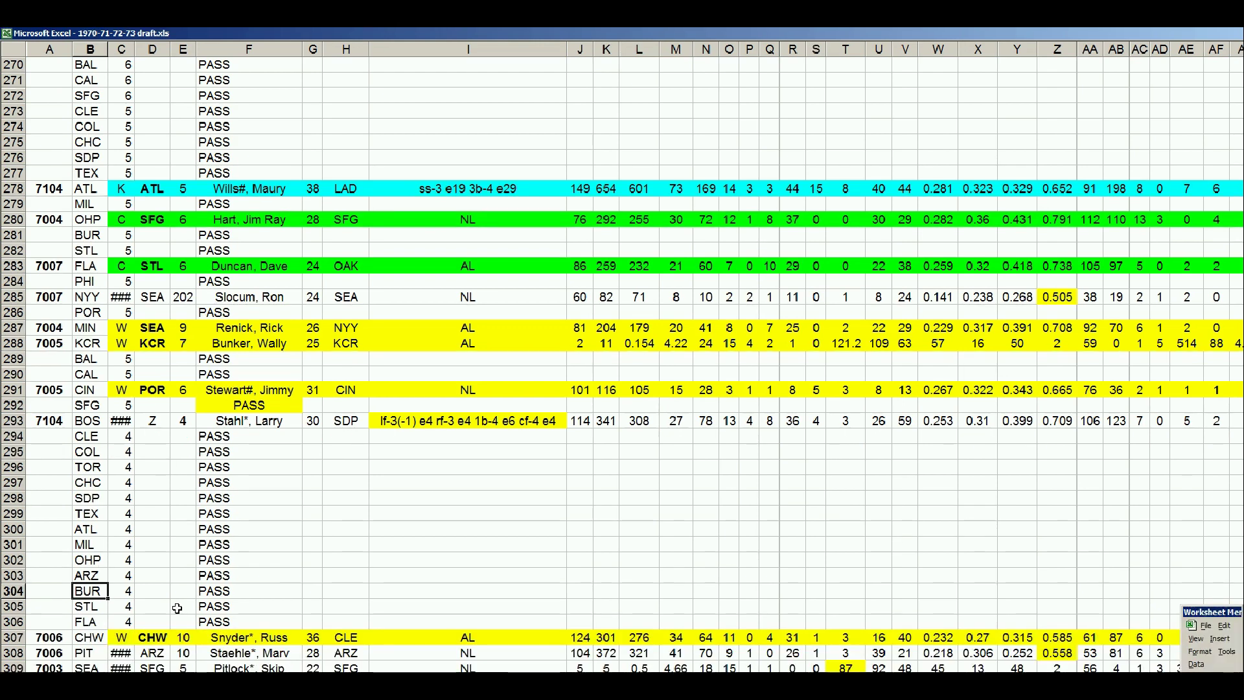
key("Down")
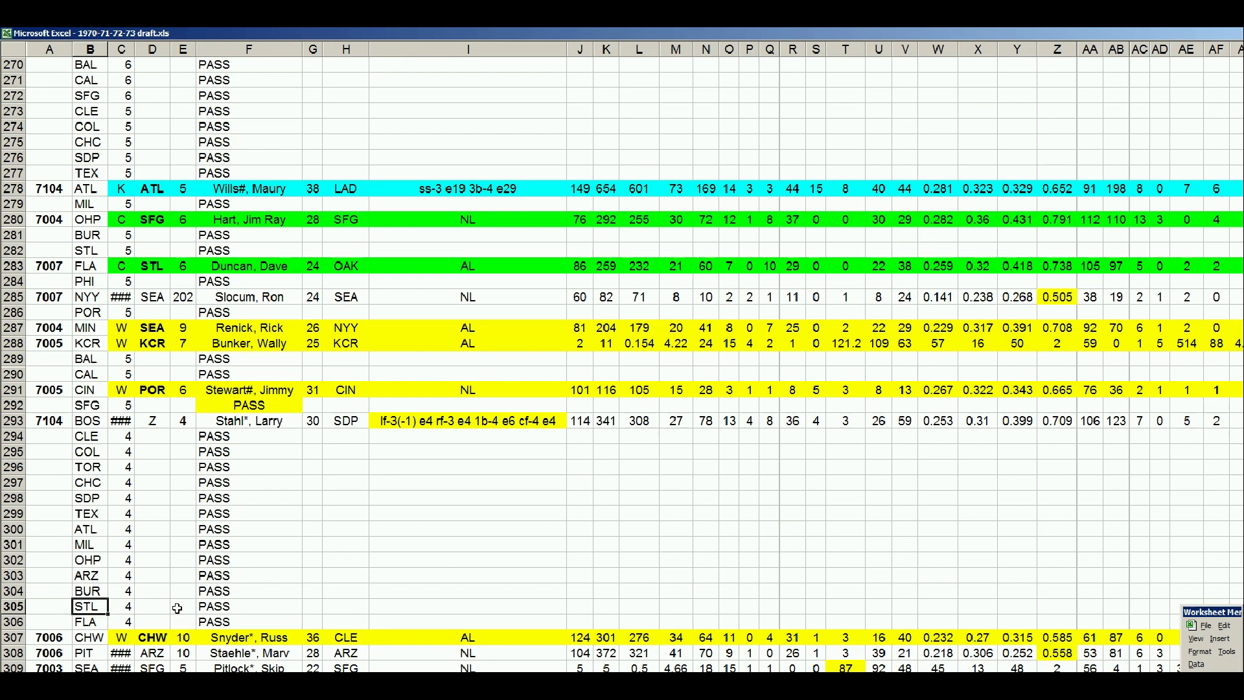
key("Down")
key("Down")
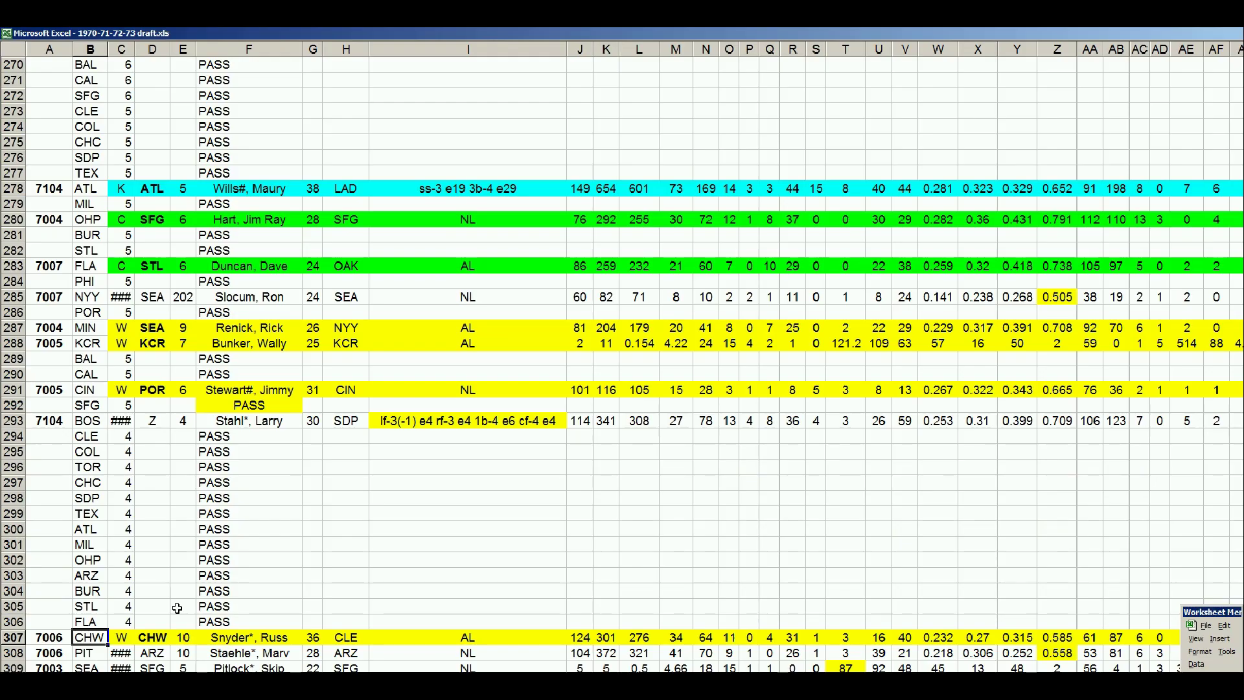
Review the four-token picks of CHW, PIT and SEA in rows 307 to 309, along with the rows around them
key("Down")
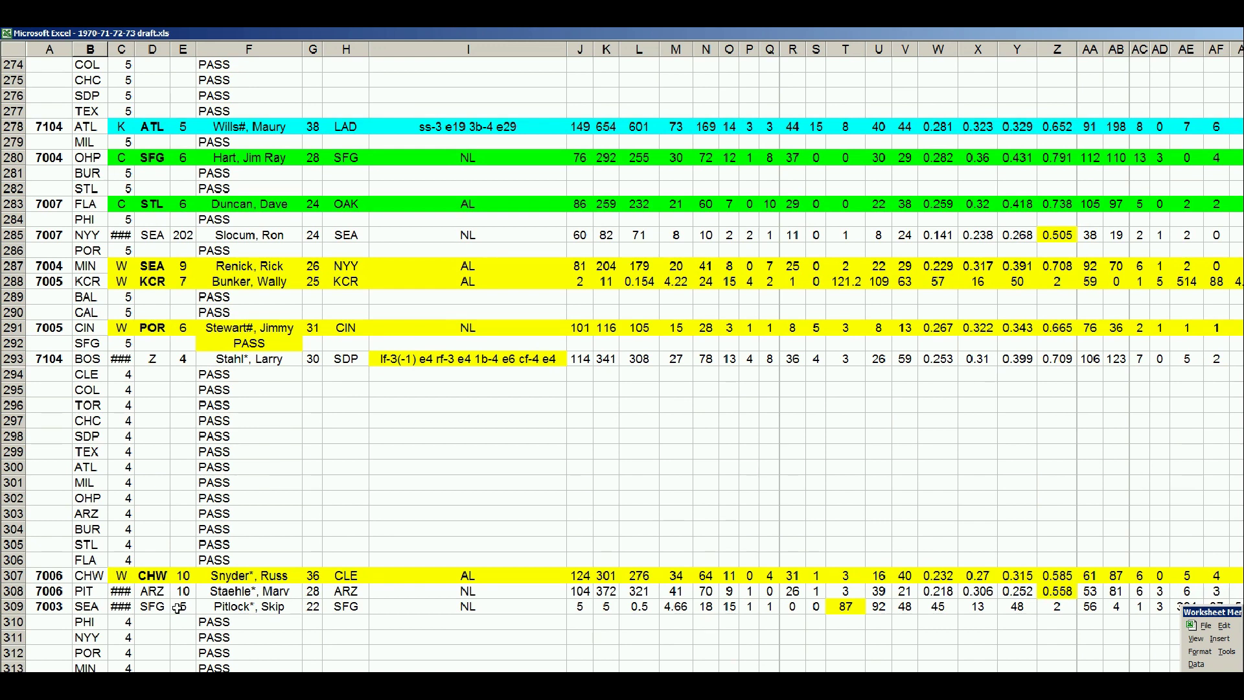
key("Up")
key("Up")
key("Up")
key("Up")
key("Down")
key("Down")
key("Down")
key("Down")
key("Down")
scroll(178, 608, "down", 1)
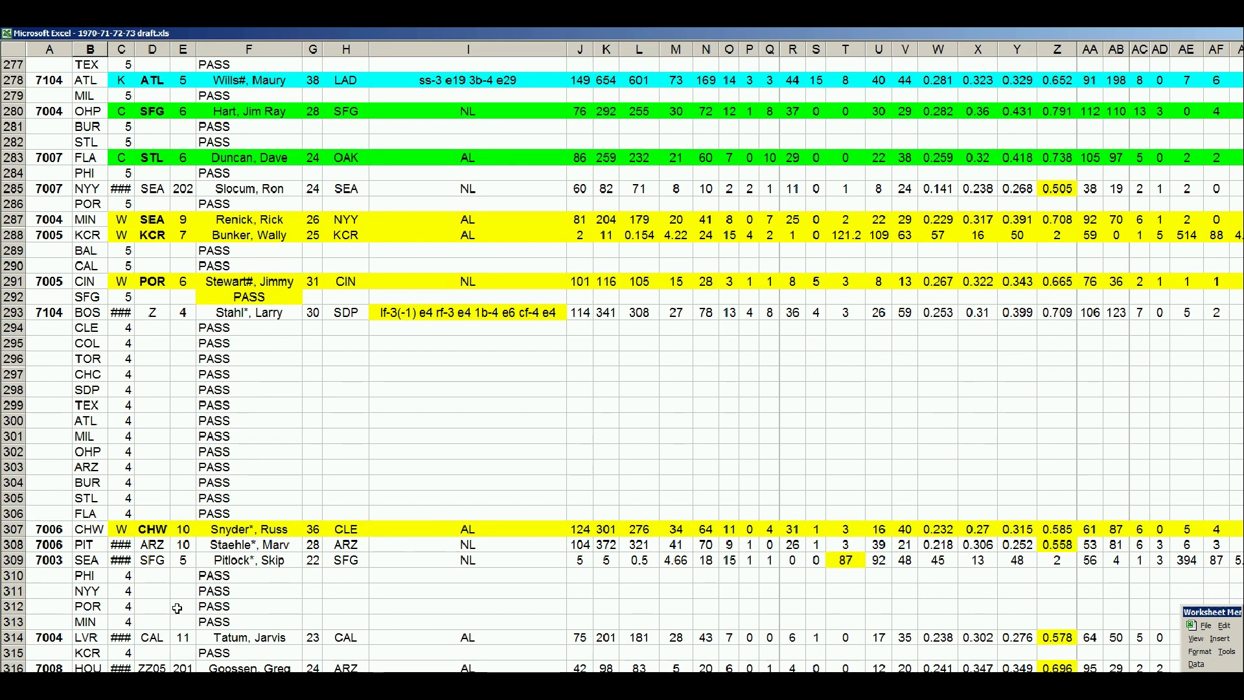
Review the four-token picks and passes from PHI in row 310 to LAD in row 319
scroll(177, 608, "down", 5)
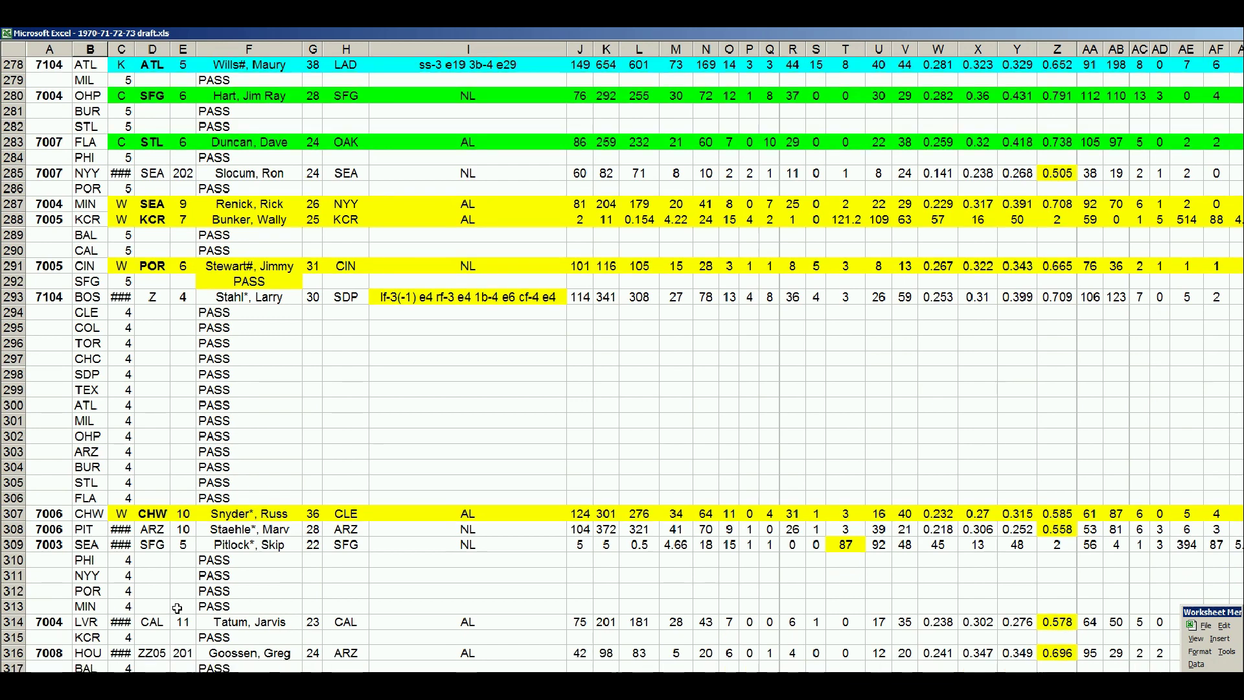
scroll(177, 608, "down", 2)
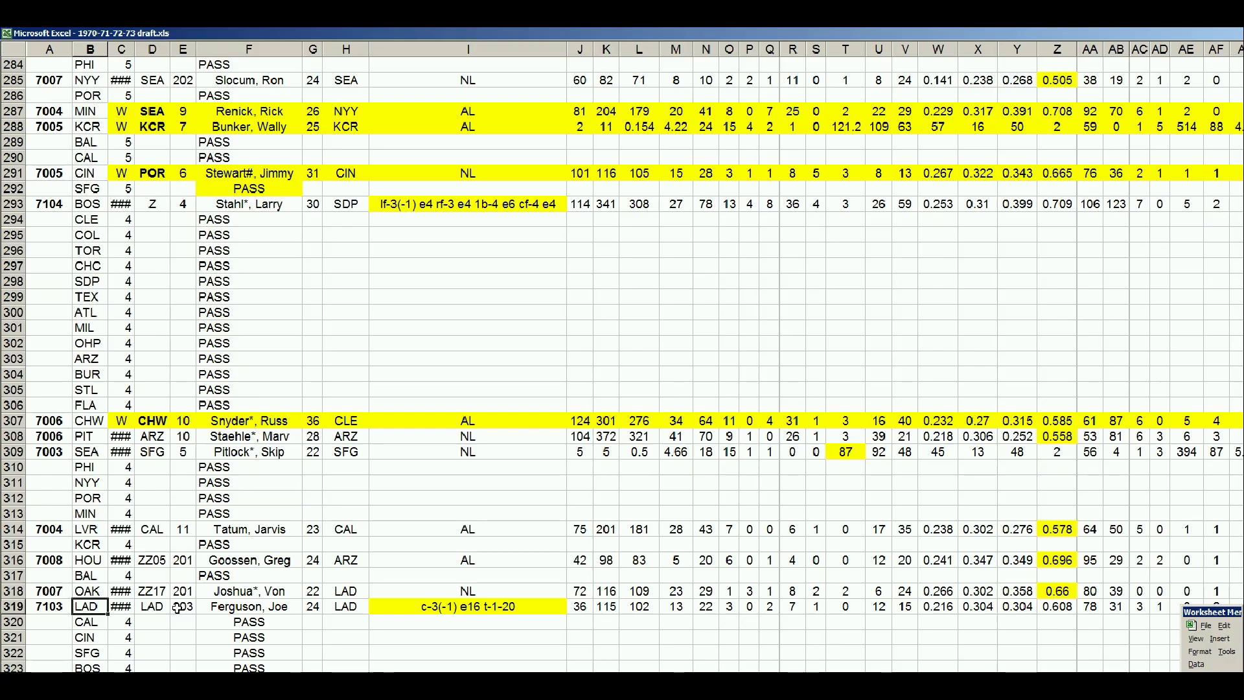
key("Up")
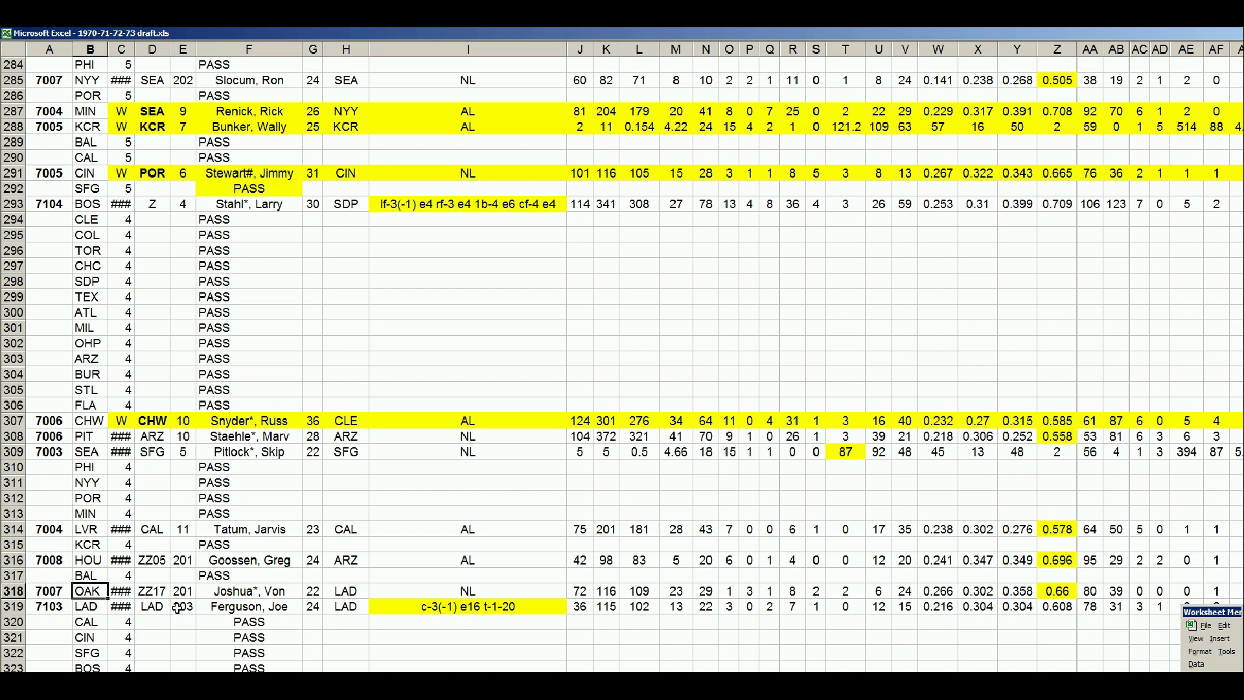
Review the last four-token entries, from OAK in row 318 to NYM in row 324
key("Down")
key("Down")
key("Down")
key("Down")
key("Down")
key("Down")
key("Down")
key("Down")
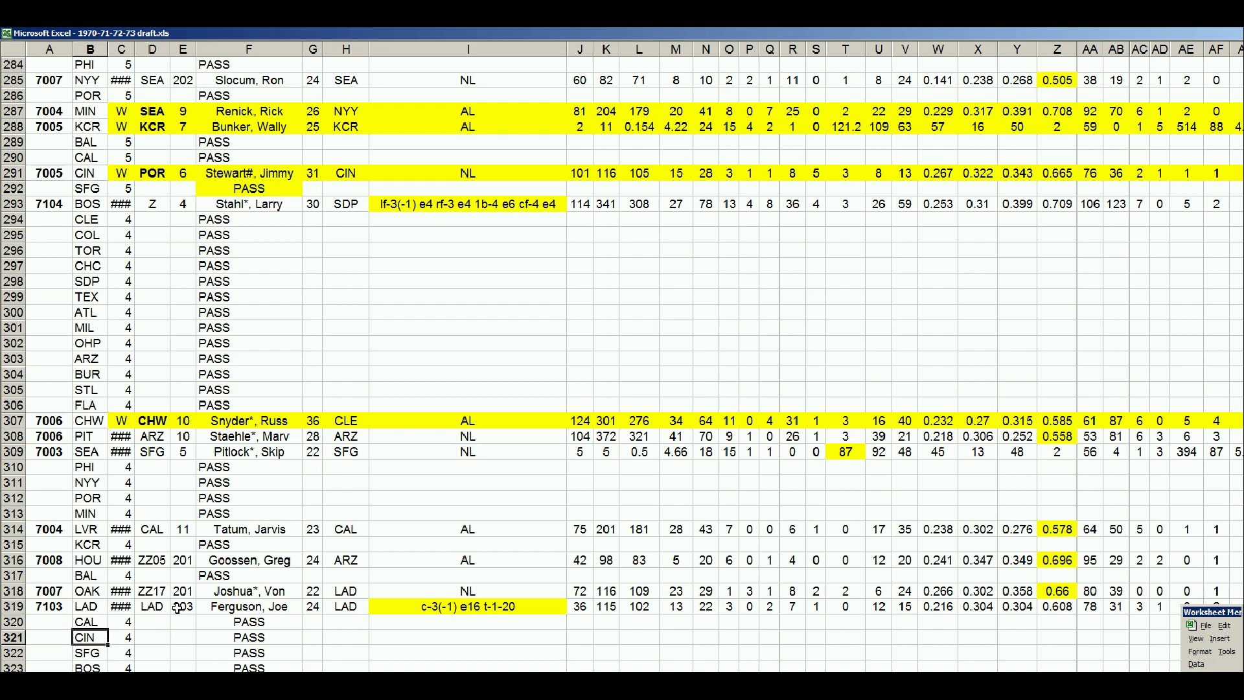
key("Down")
key("Down")
key("Down")
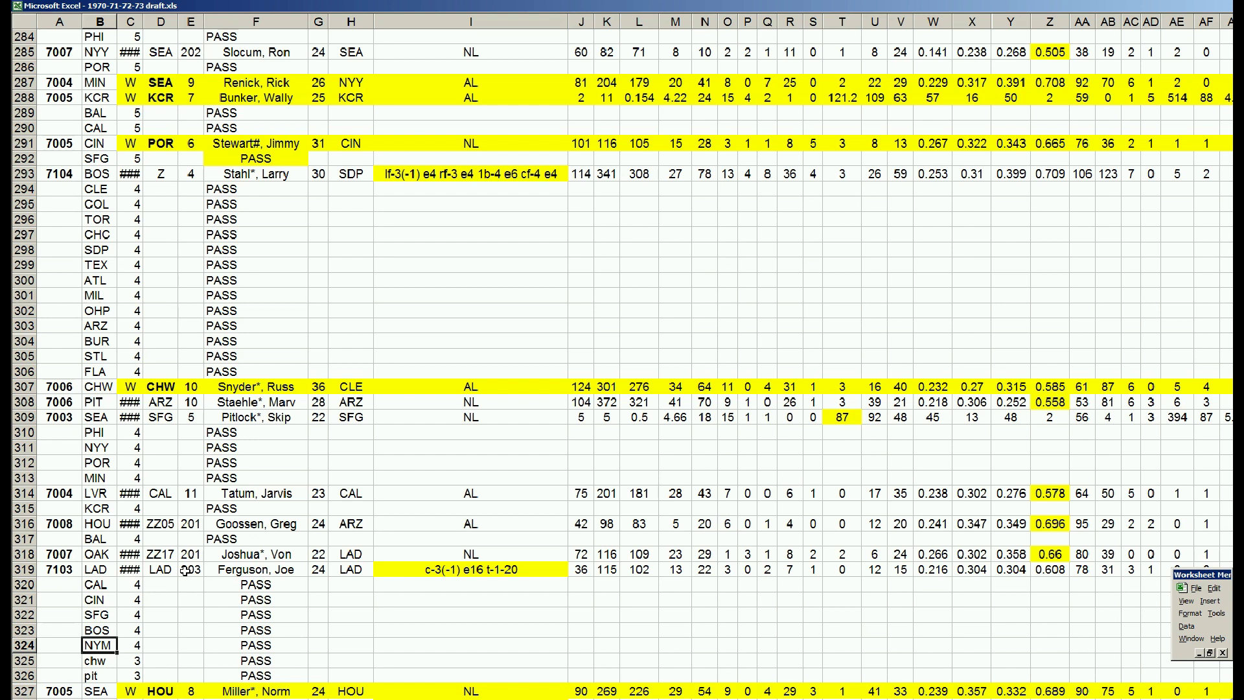
Review the first three-token entries, from chw in row 325 to LVR in row 328
key("Down")
key("Down")
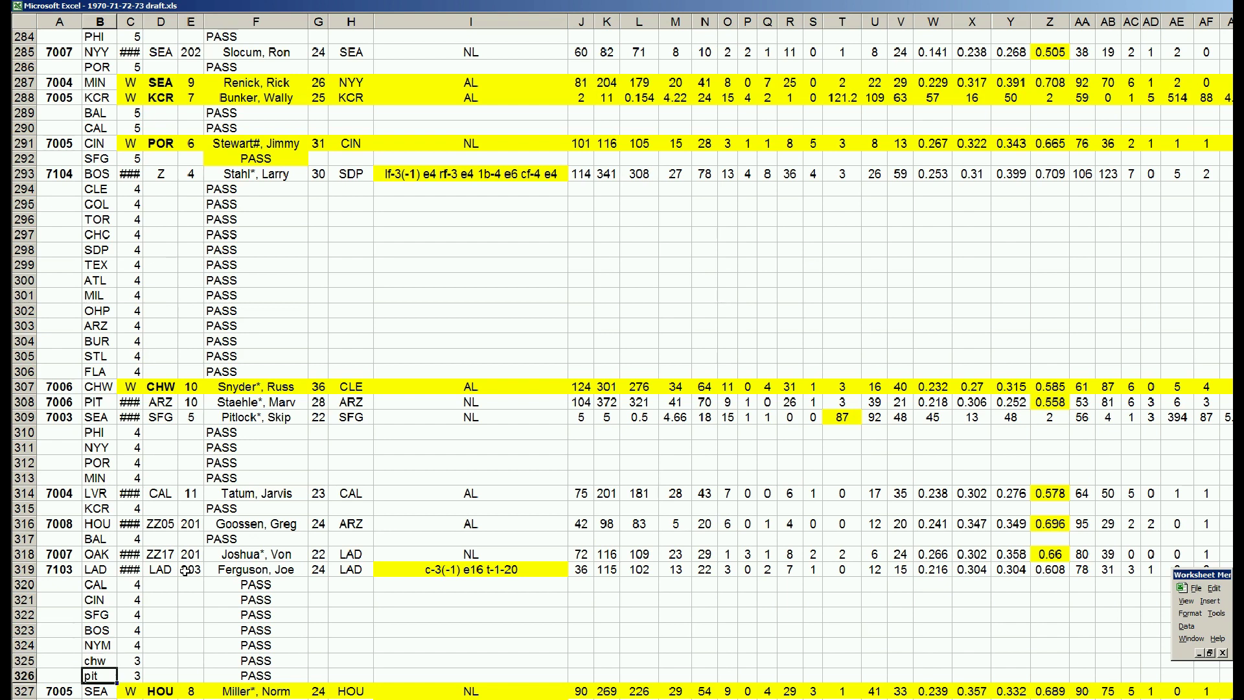
key("Down")
key("Down")
key("Down")
key("Down")
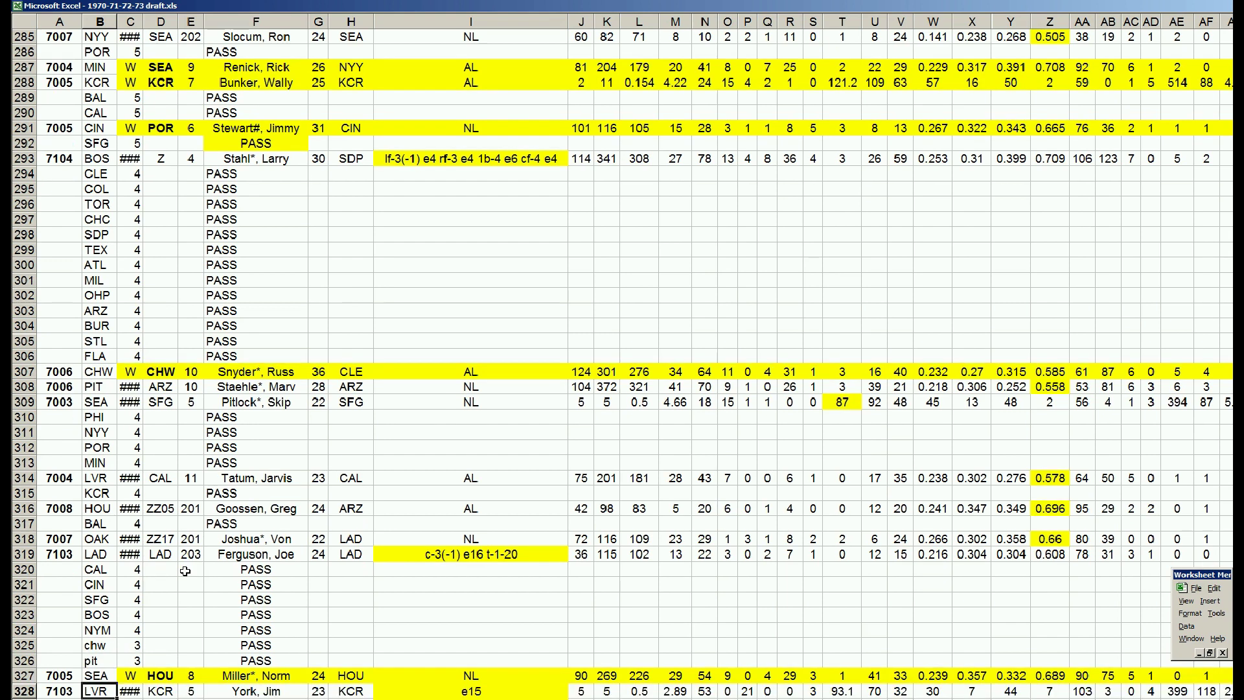
key("Up")
key("Up")
key("Up")
key("Up")
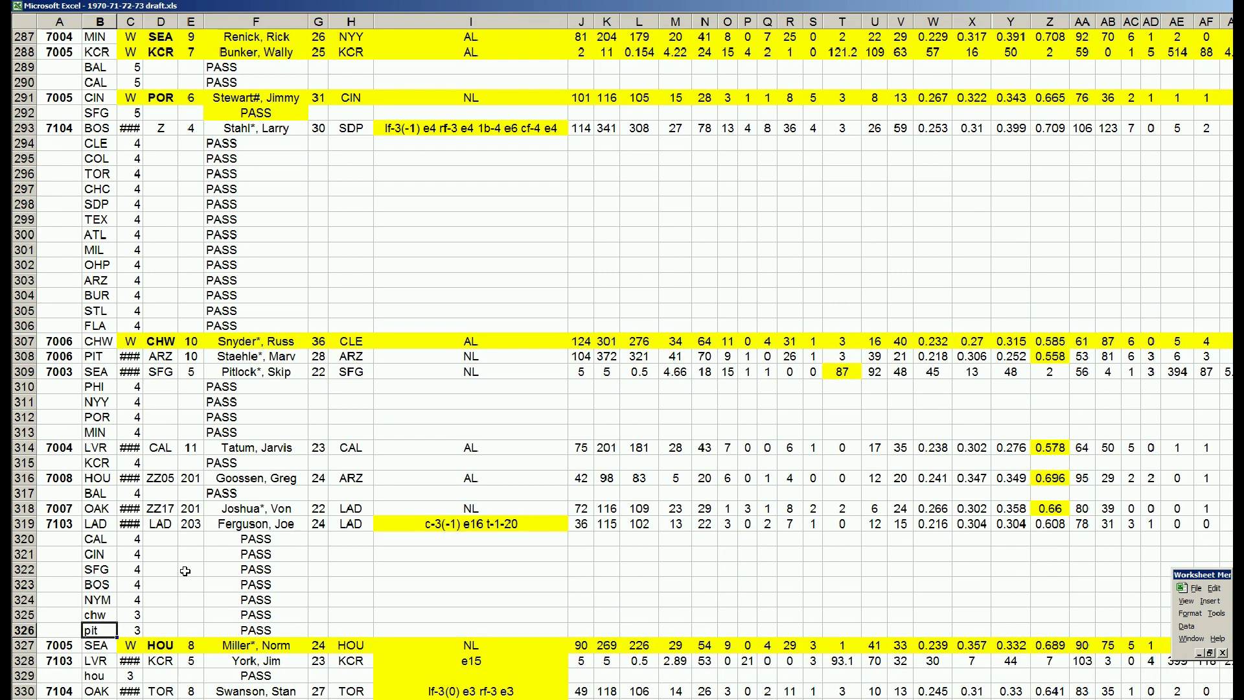
key("Down")
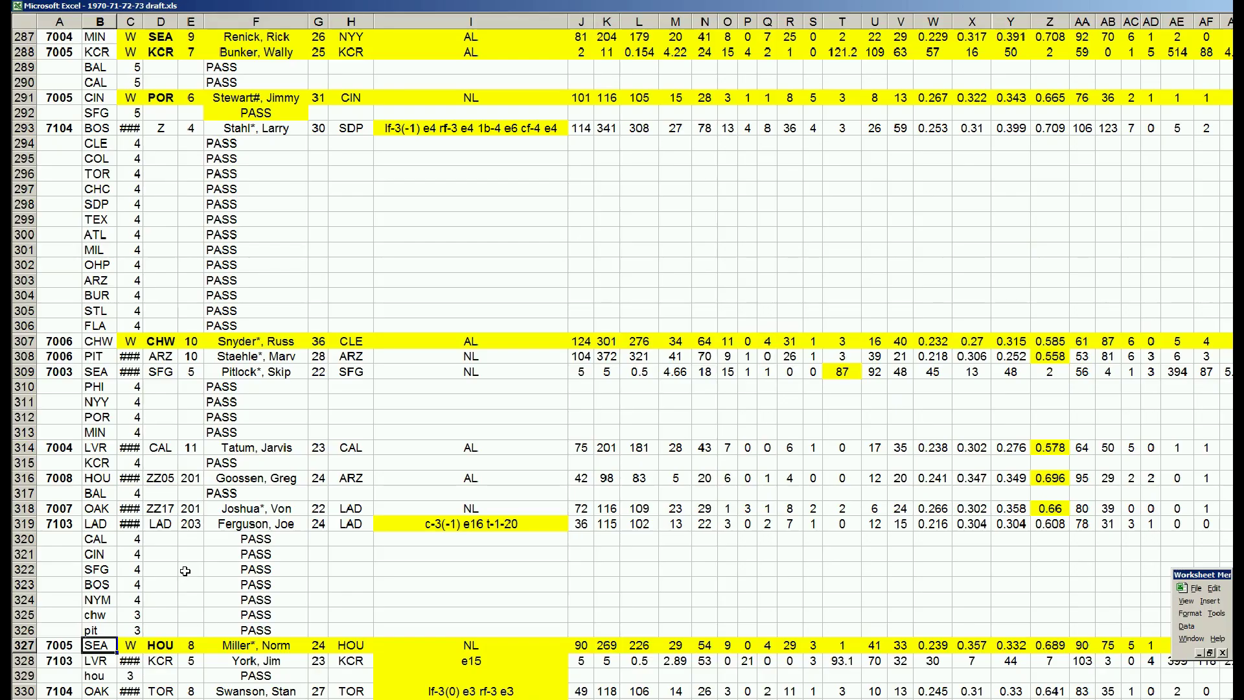
key("Down")
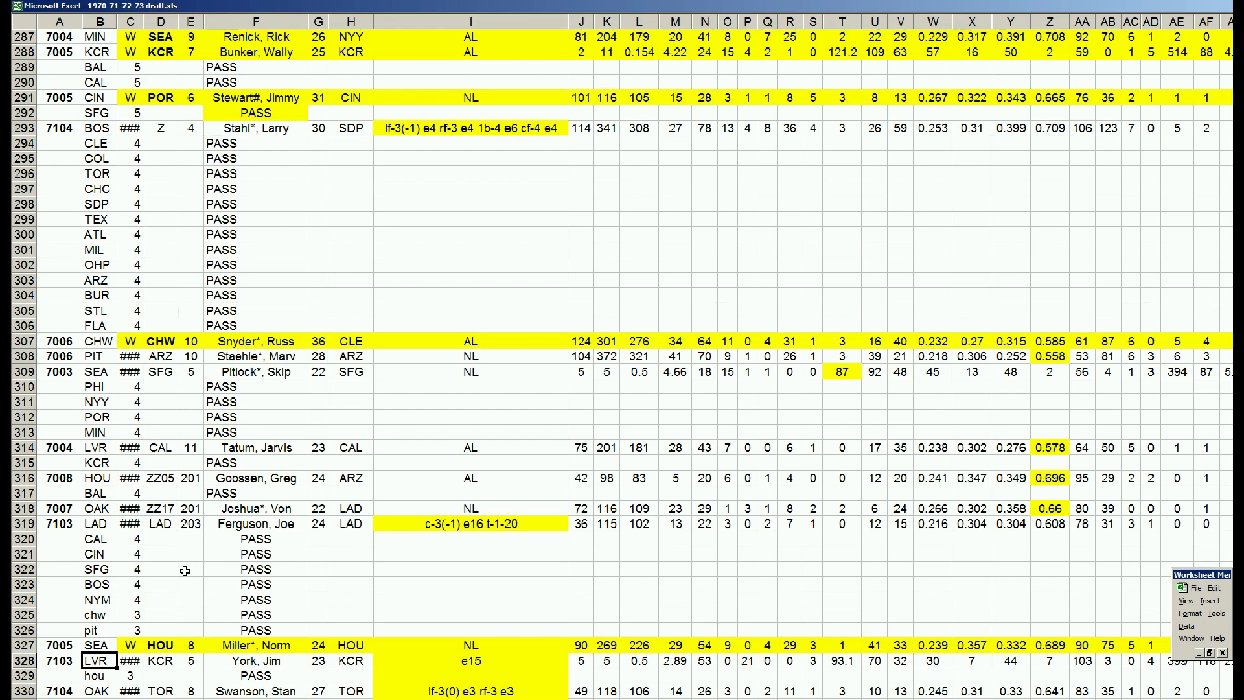
Examine LVR's pick in row 328, checking its player name and its code in column A
key("Right")
key("Right")
key("Right")
key("Right")
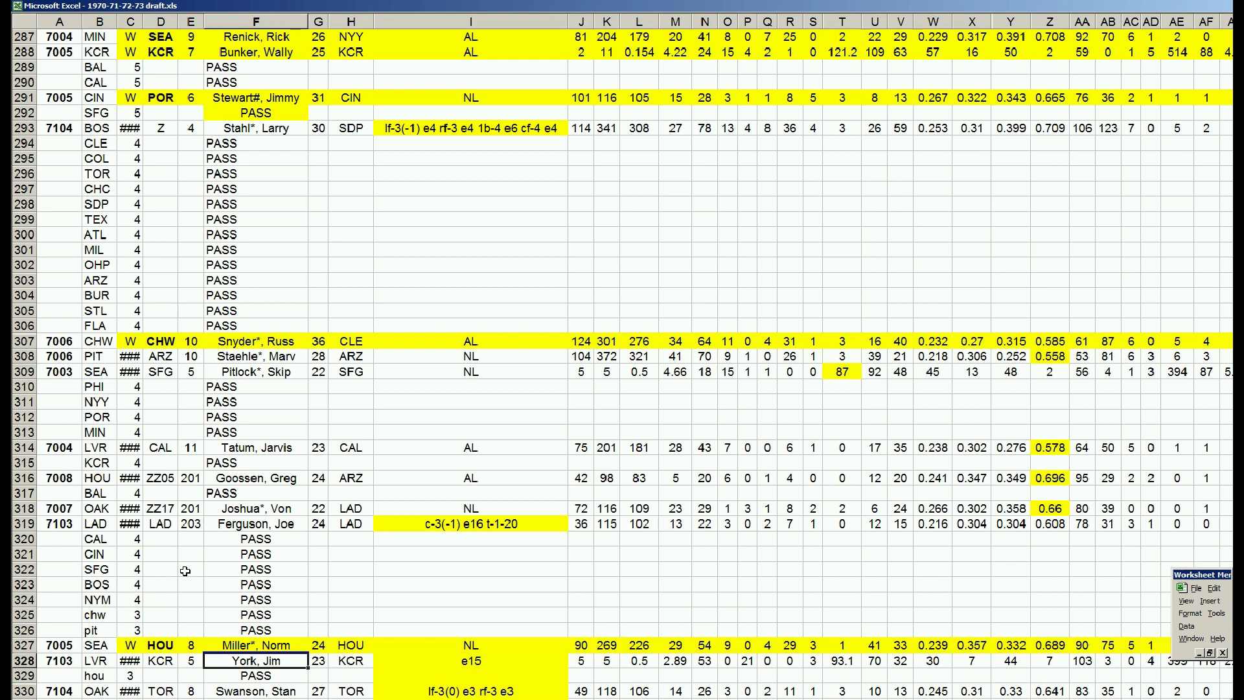
key("Left")
key("Left")
key("Left")
key("Left")
key("Left")
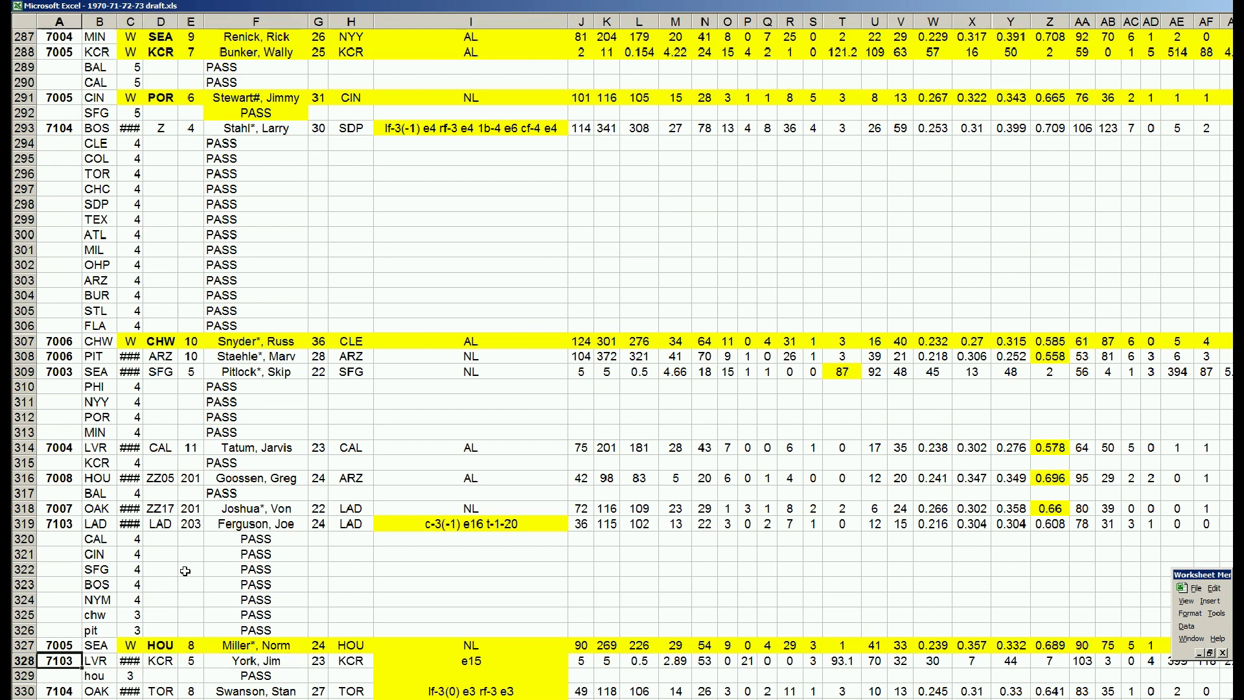
Compare SEA's pick in row 327 with LVR's player in cell F328
key("Up")
key("Right")
key("Right")
key("Right")
key("Right")
key("Right")
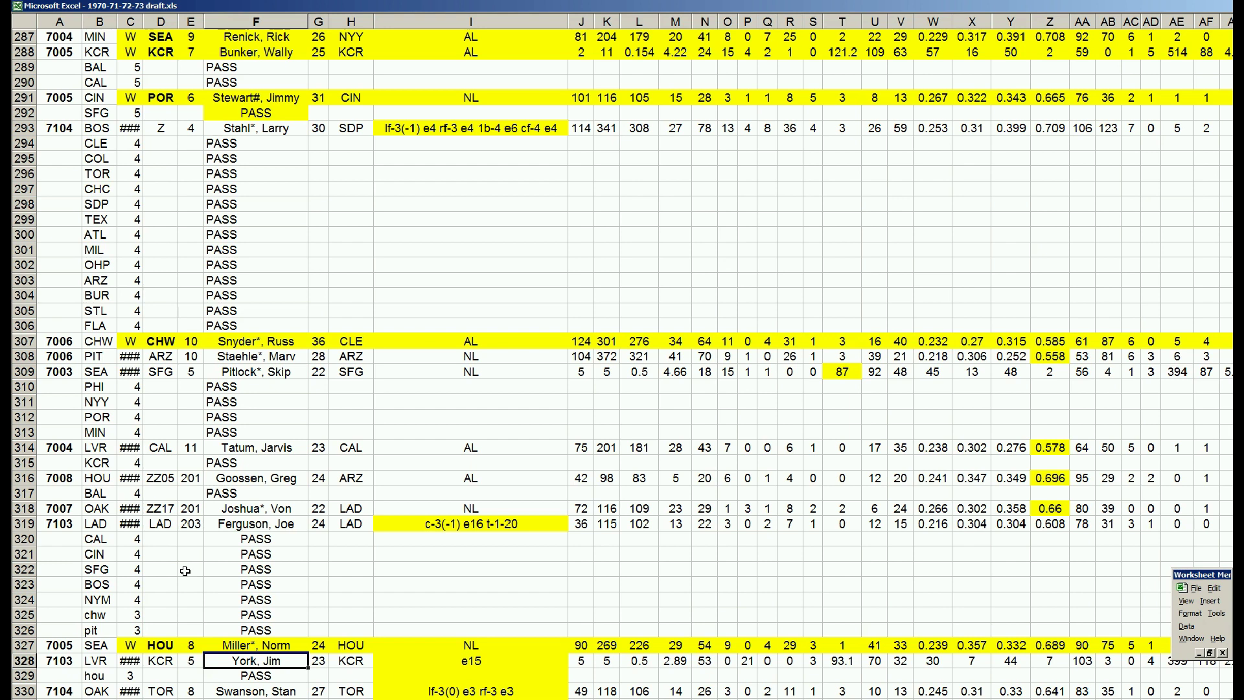
Review the three-token entries of hou, OAK and LAD in rows 329 to 331
key("Left")
key("Left")
key("Left")
key("Left")
key("Down")
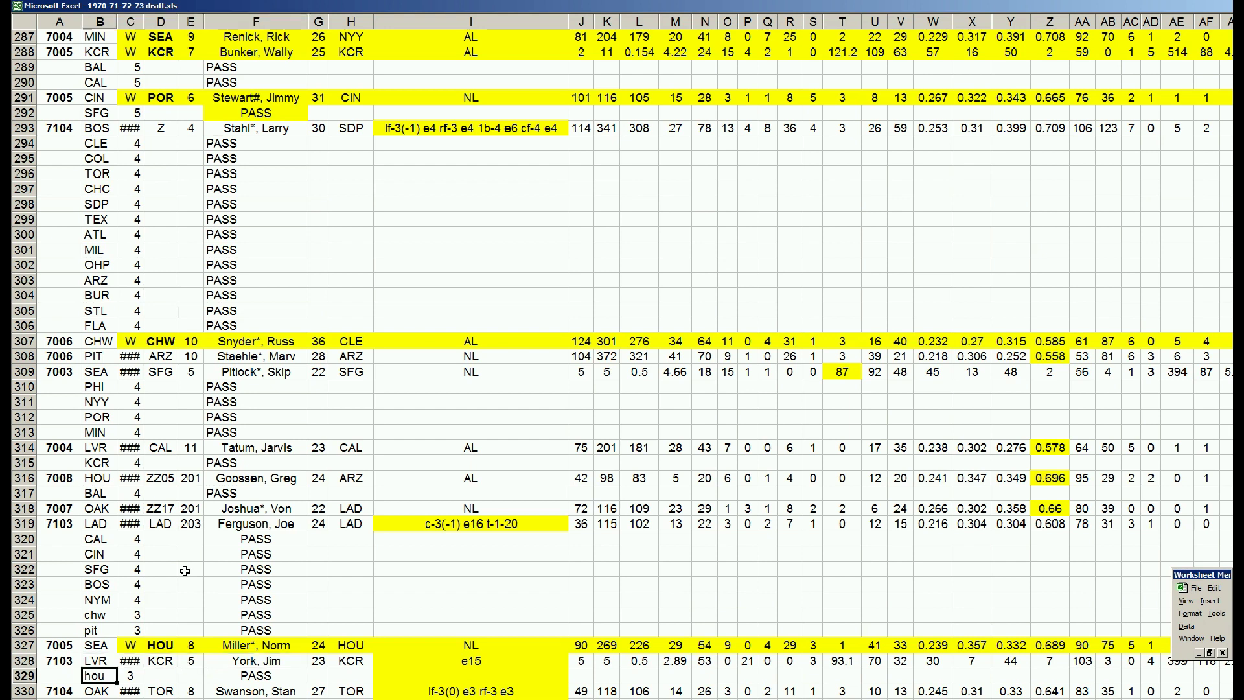
key("Down")
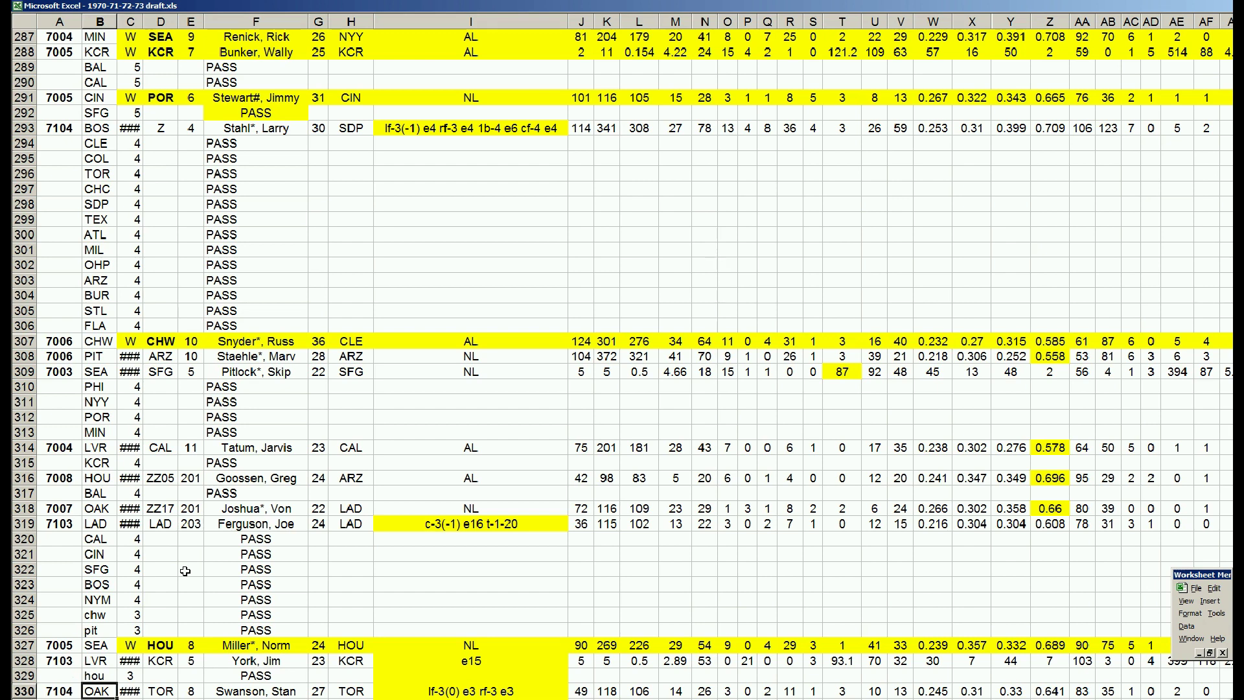
key("Down")
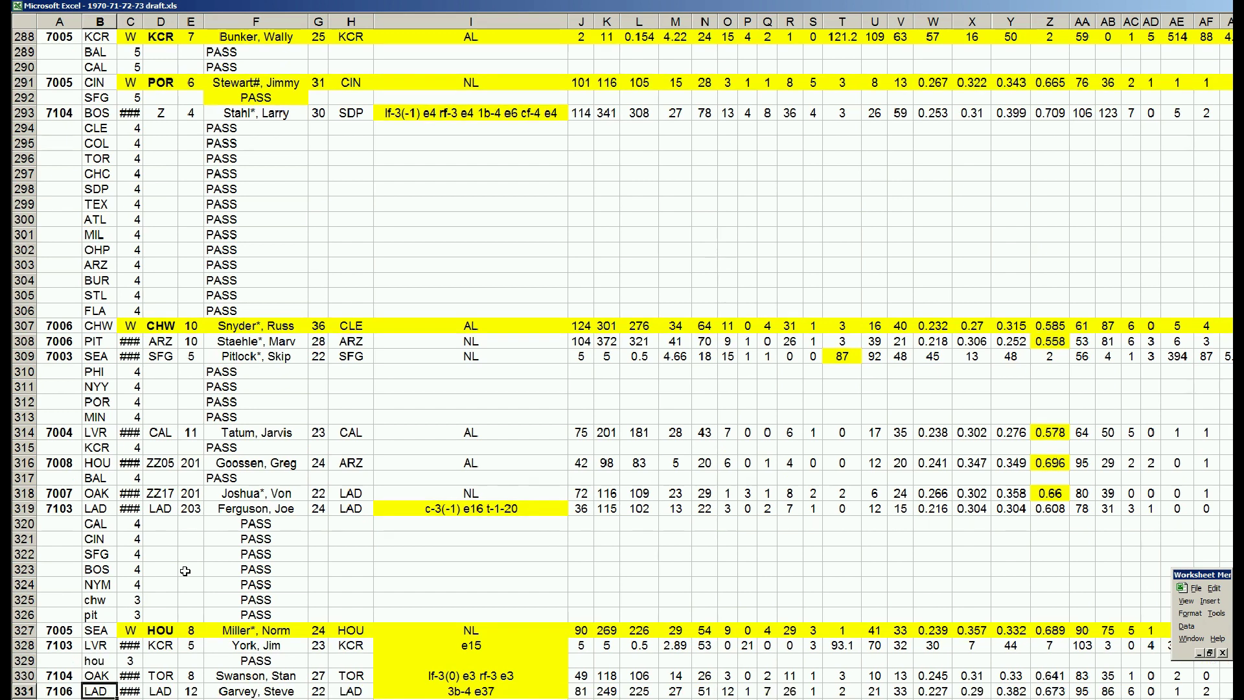
Examine the details of OAK's three-token pick across row 330
key("Up")
key("Right")
key("Right")
key("Right")
key("Right")
key("Right")
key("Right")
key("Right")
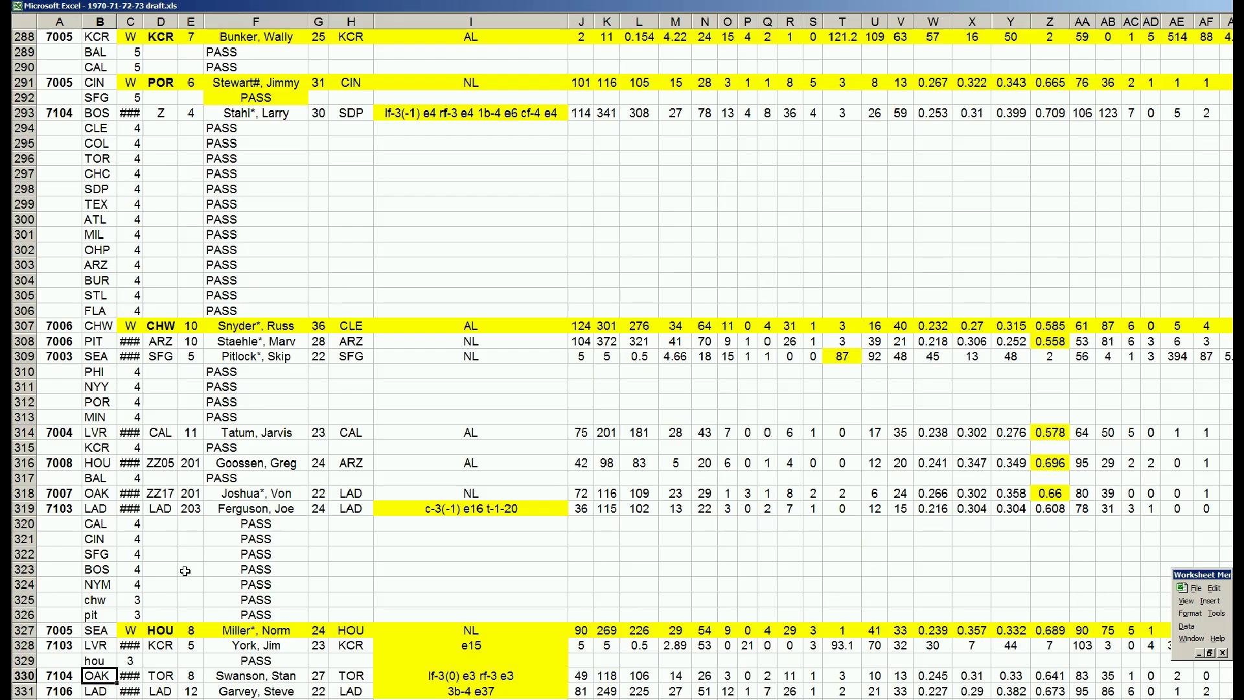
Look ahead to SEA's entry in row 333, returning to OAK's entry in row 330
key("Down")
key("Down")
key("Down")
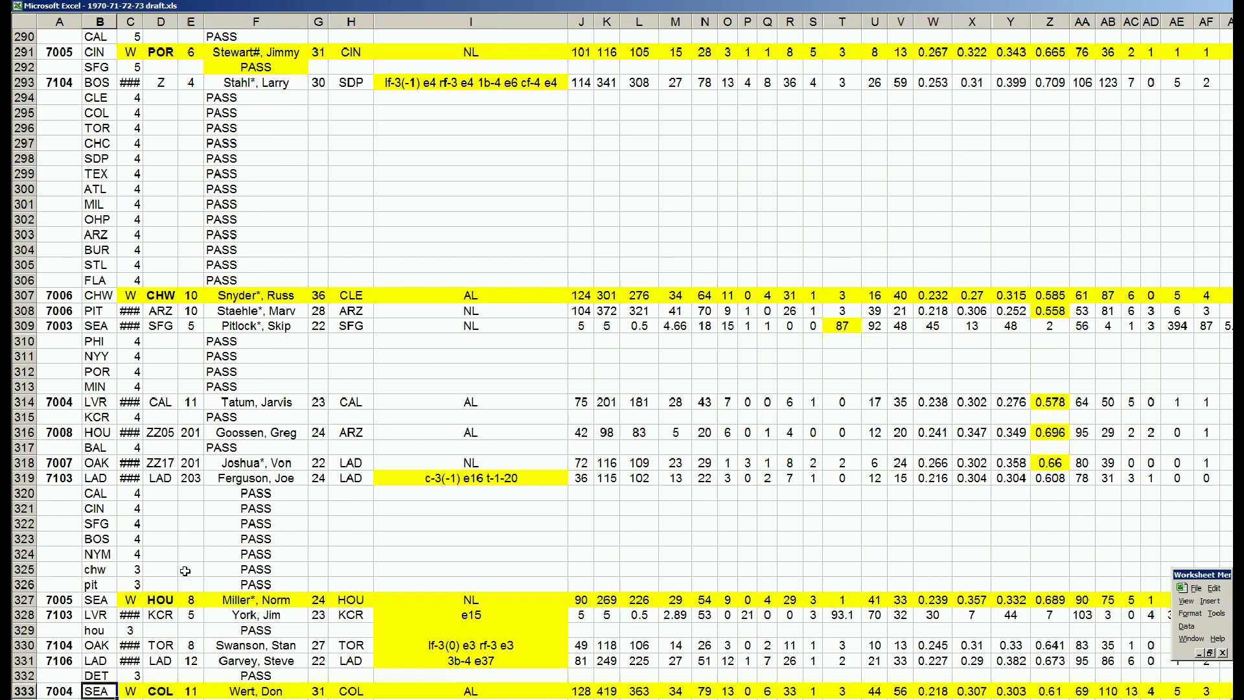
key("Up")
key("Up")
key("Up")
key("Up")
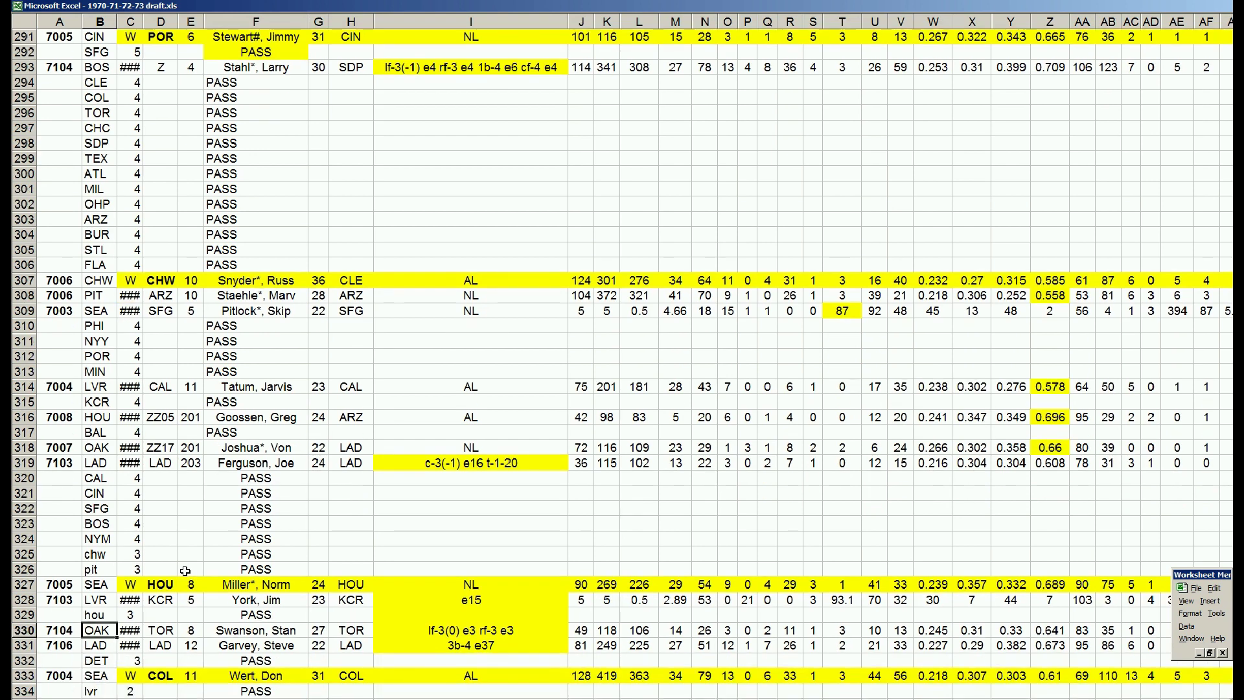
Examine LAD's pick in row 331, reading its details out to column J and the player's age in column G
key("Down")
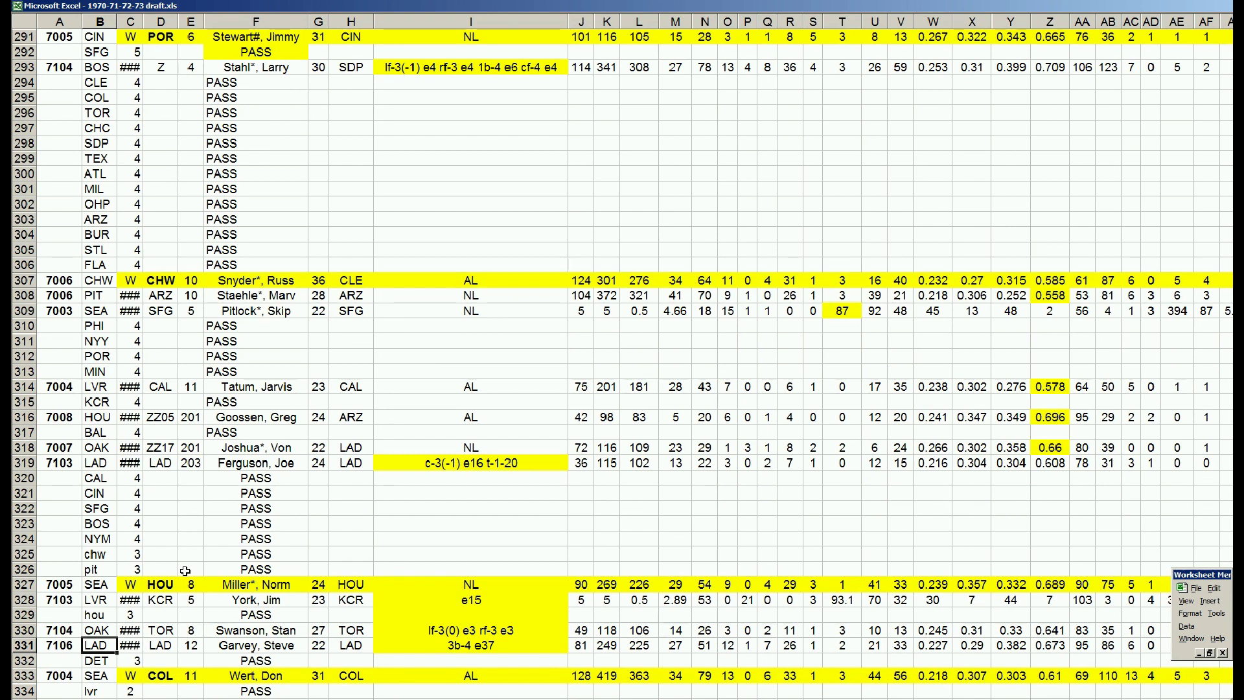
key("Right")
key("Right")
key("Right")
key("Right")
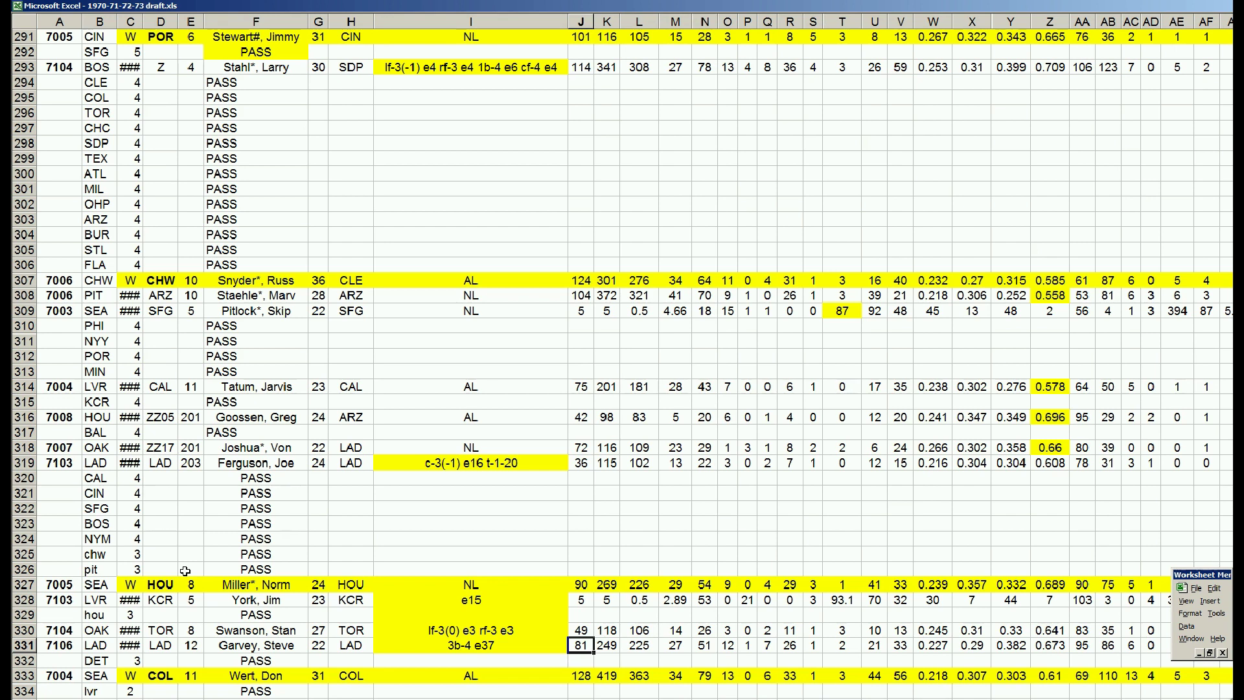
key("Left")
key("Left")
key("Left")
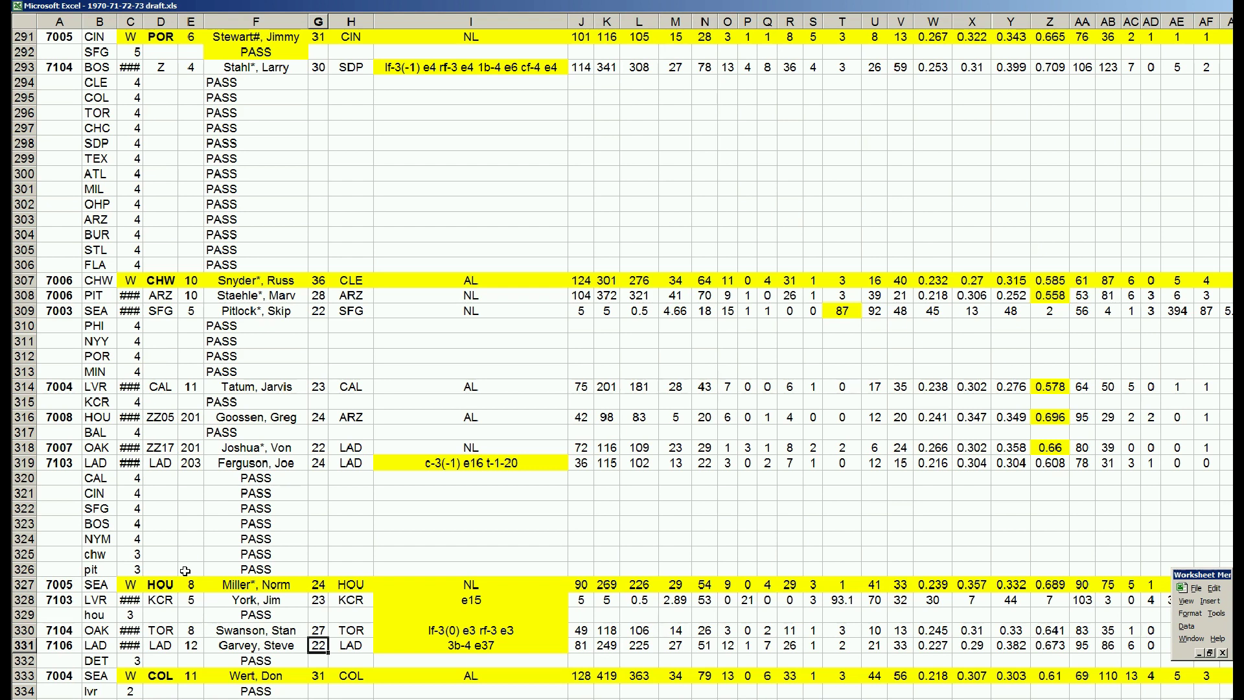
key("Left")
key("Left")
key("Left")
key("Left")
key("Left")
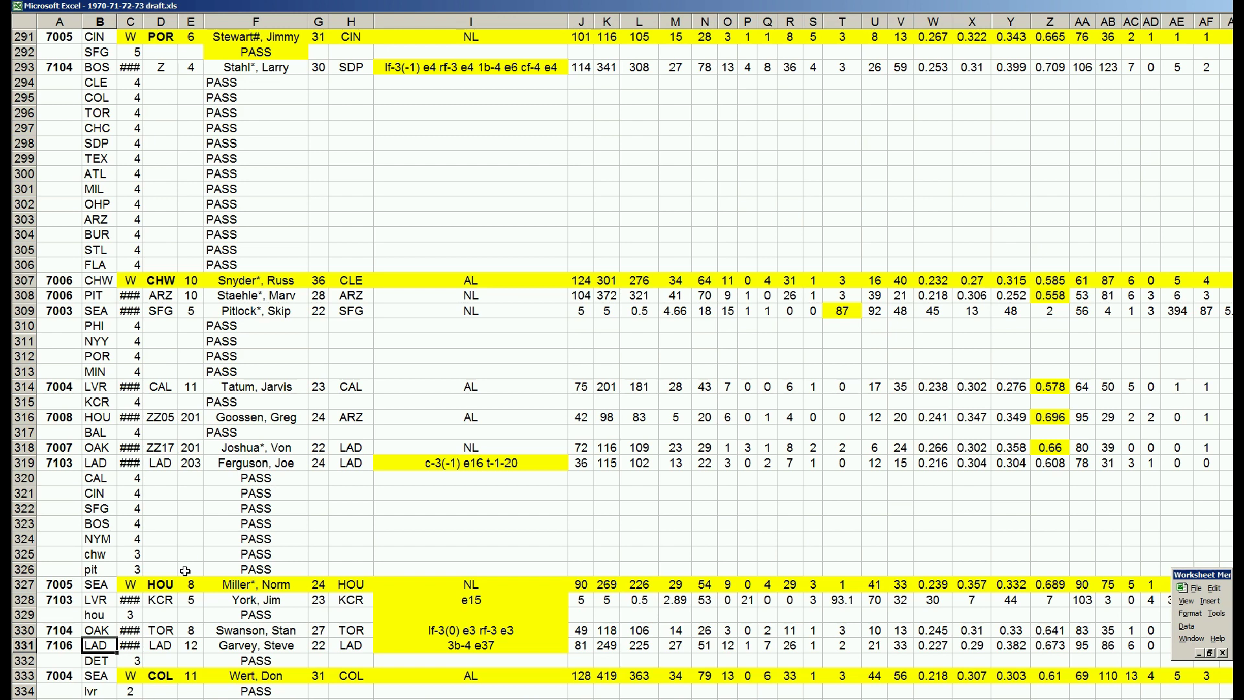
Compare the OAK and LAD picks in rows 330 and 331, continuing through DET to SEA in row 333
key("Up")
key("Down")
key("Up")
key("Down")
key("Down")
key("Down")
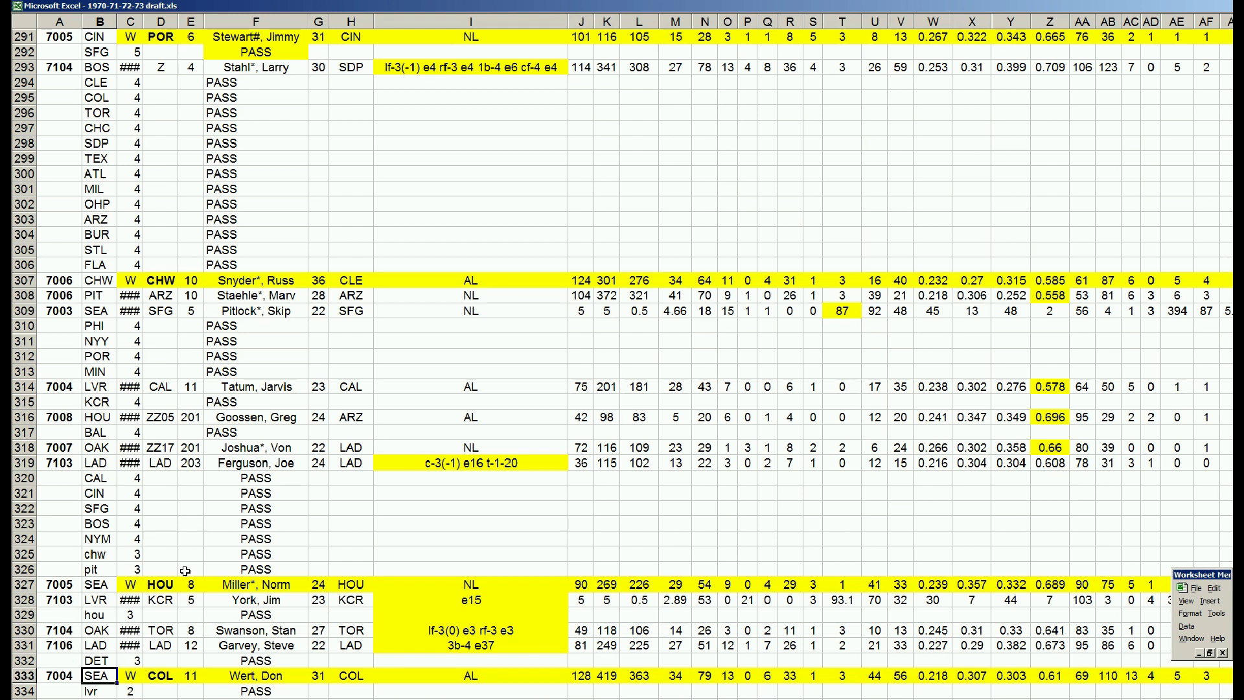
Look over the two-token entries of lvr, OAK and LAD in rows 334 to 336
key("Down")
key("Down")
key("Down")
key("Down")
key("Down")
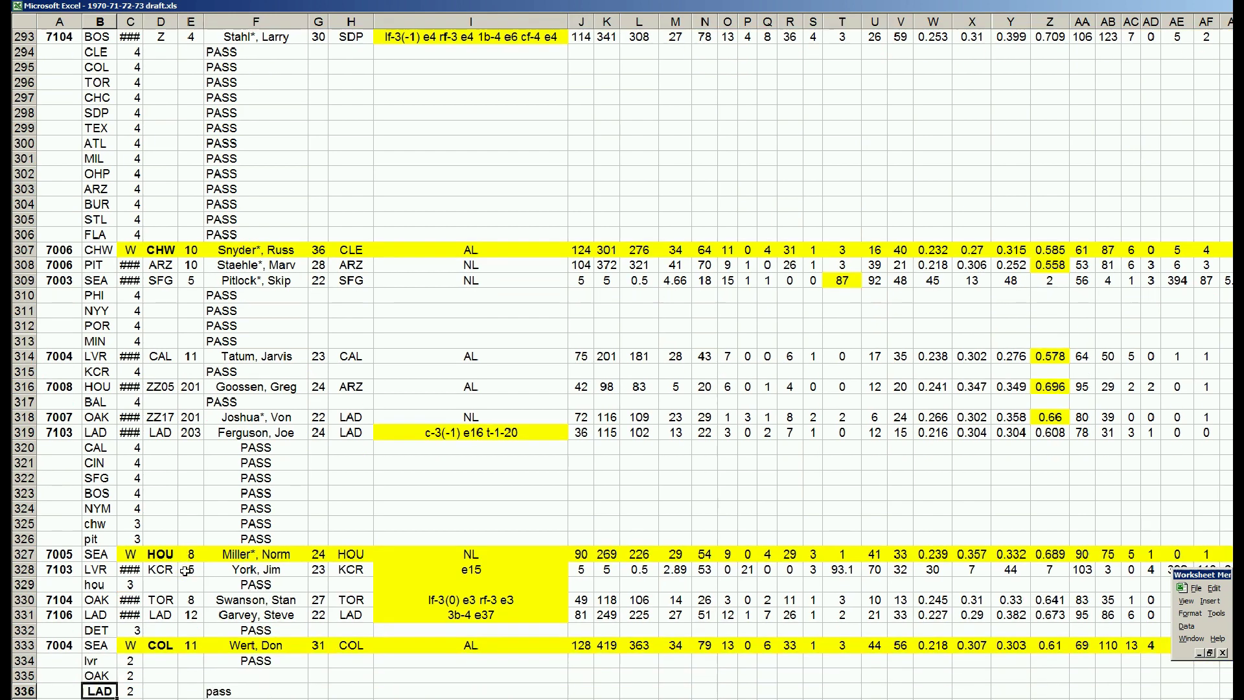
Go back over the last three-token entries, ending on SEA's pick in row 333
key("Up")
key("Up")
key("Up")
key("Up")
key("Up")
key("Up")
key("Up")
key("Down")
key("Down")
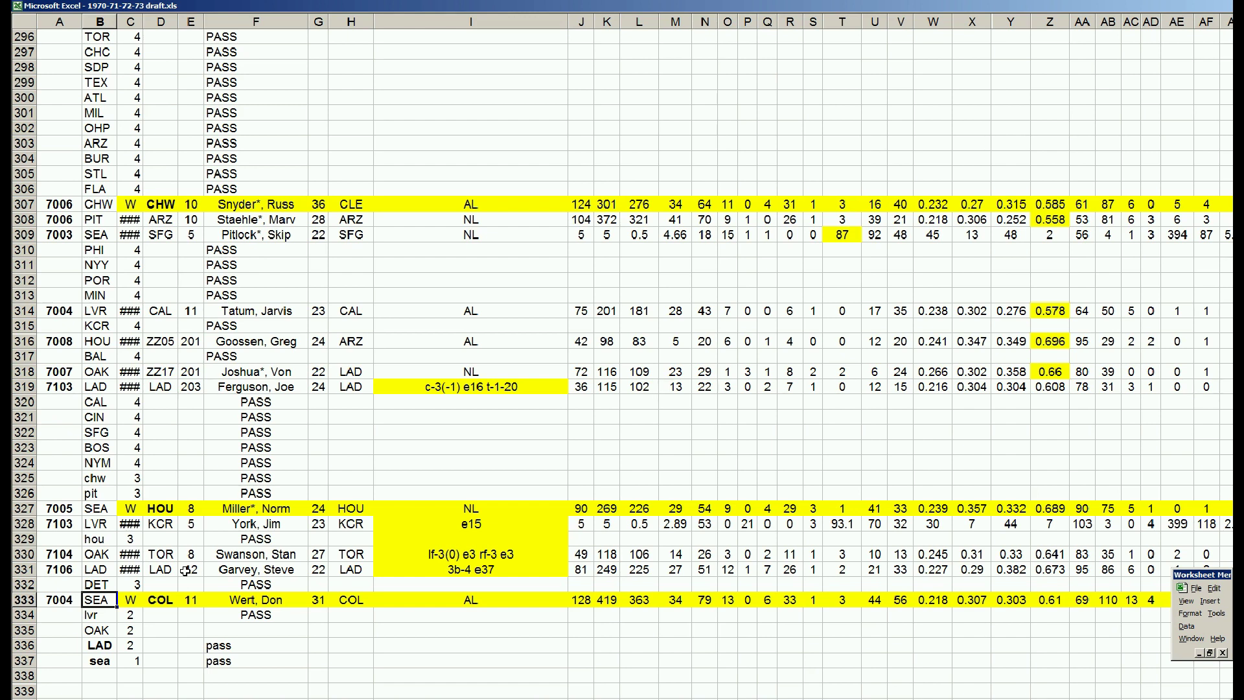
Review the closing two-token and one-token entries in rows 334 to 337, ending on sea's result in cell F337
key("Down")
key("Down")
key("Down")
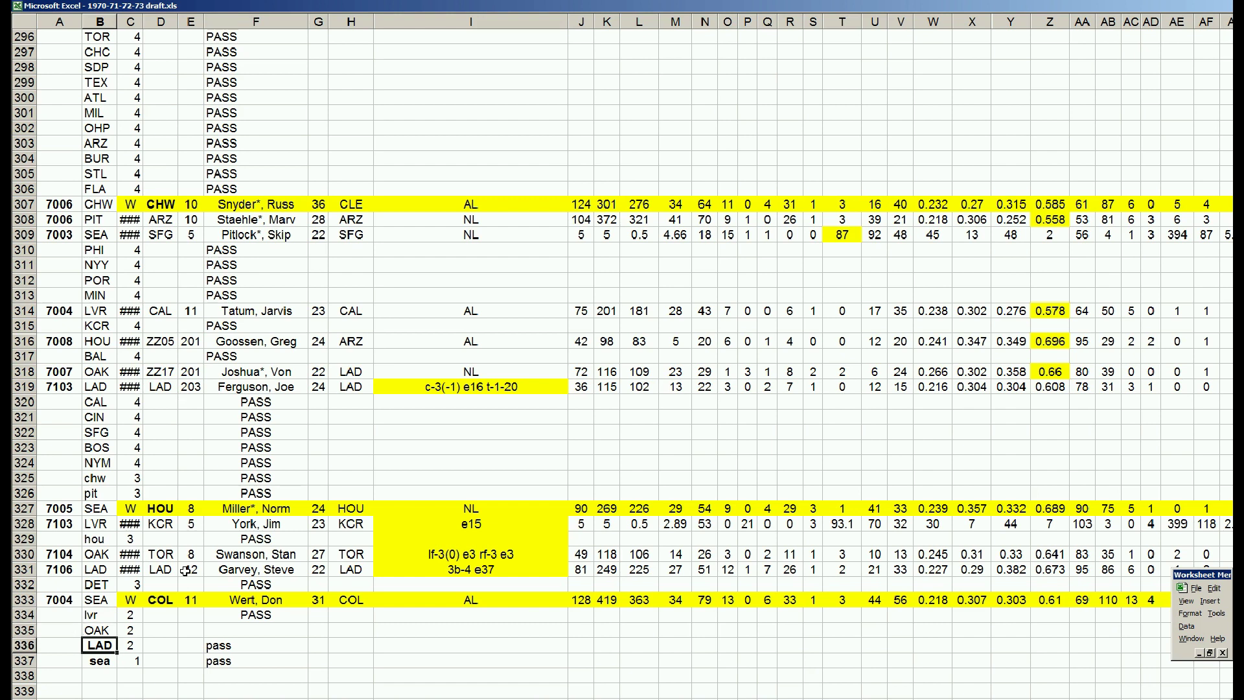
key("Down")
key("Up")
key("Down")
key("Right")
key("Right")
key("Right")
key("Right")
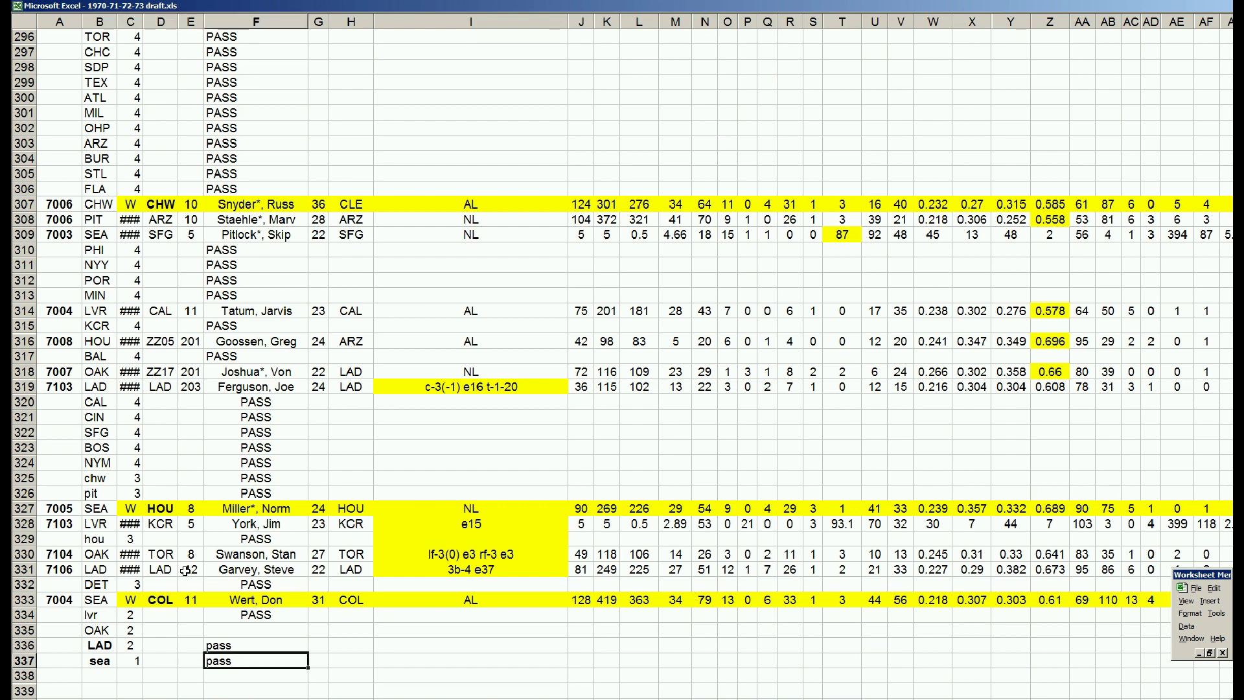
key("Down")
key("Down")
key("Down")
key("Down")
key("Down")
key("Down")
key("Down")
key("Down")
key("Down")
key("Down")
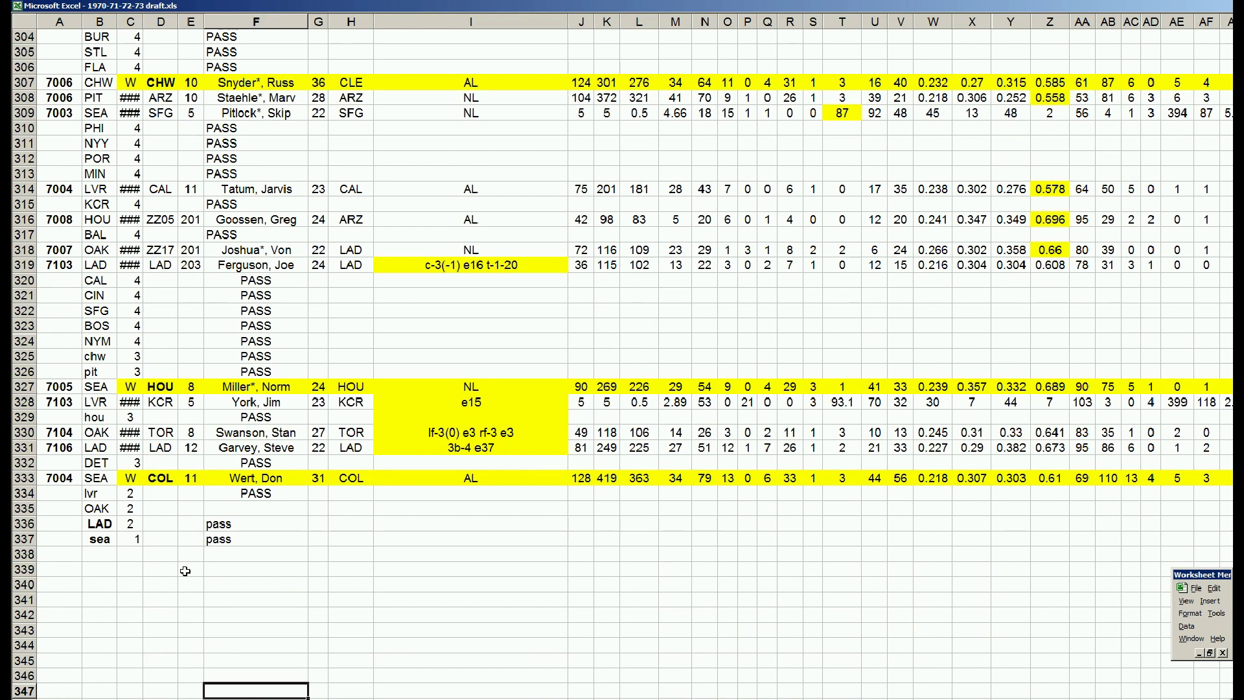
key("Up")
key("Up")
key("Up")
key("Up")
key("Up")
key("Up")
key("Up")
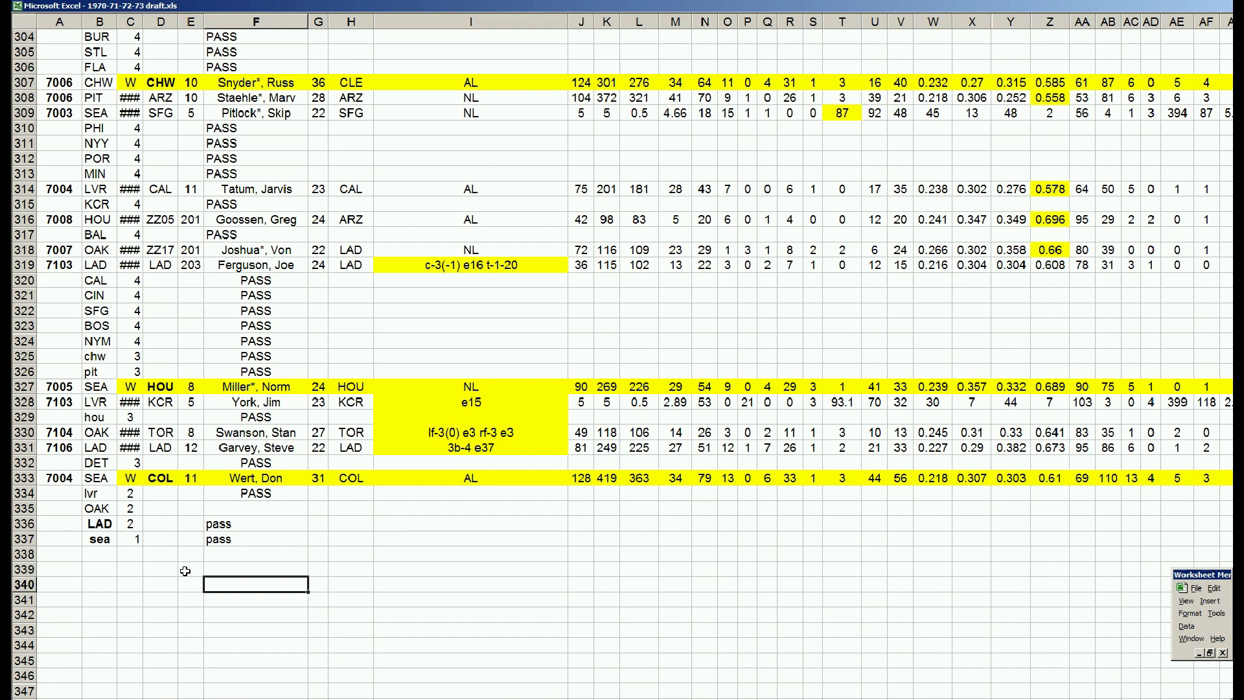
key("Down")
key("Down")
key("Down")
key("Down")
key("Down")
key("Down")
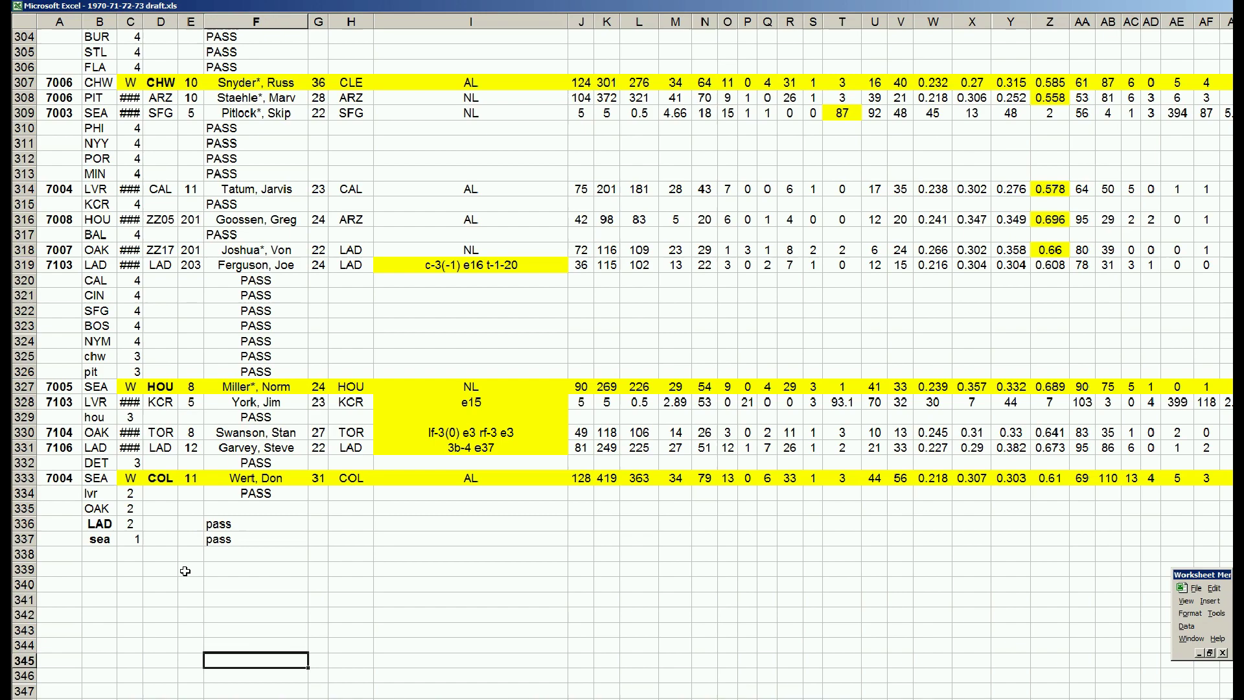
key("Down")
key("Down")
key("Down")
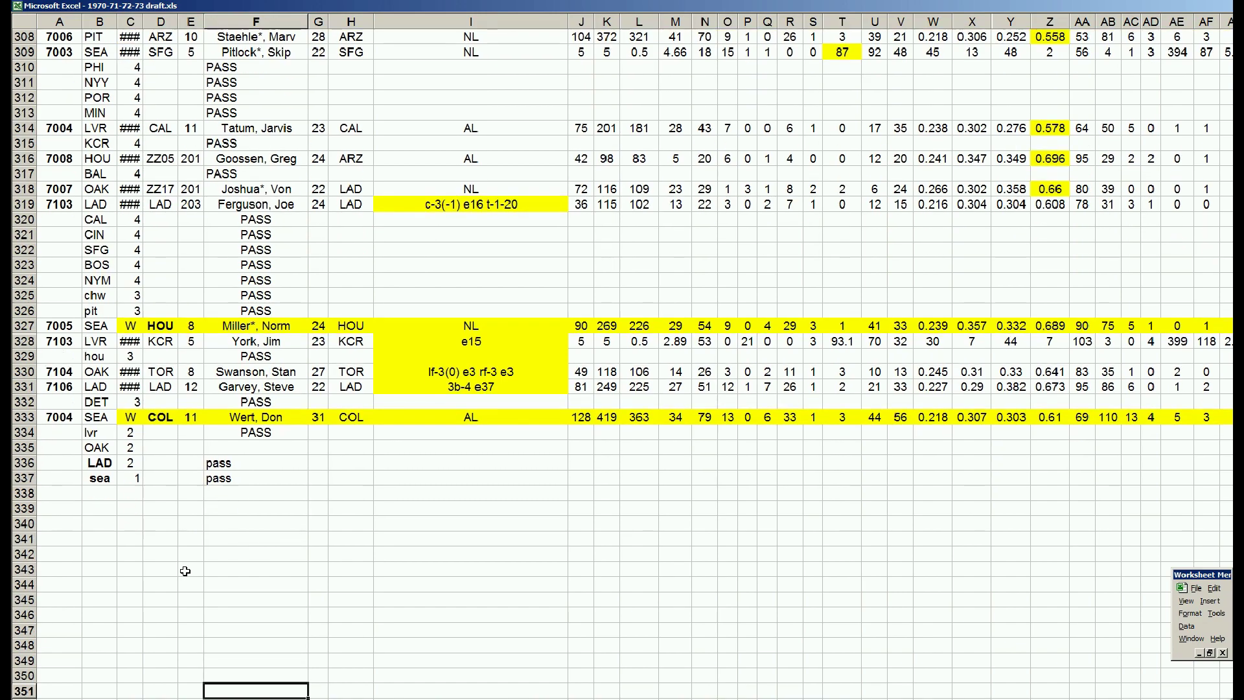
Look back over the team rosters above the supplemental rounds, down to the NYM block ending in row 256
key("Page_Up")
key("Page_Up")
key("Page_Up")
key("Page_Up")
key("Page_Up")
key("Page_Up")
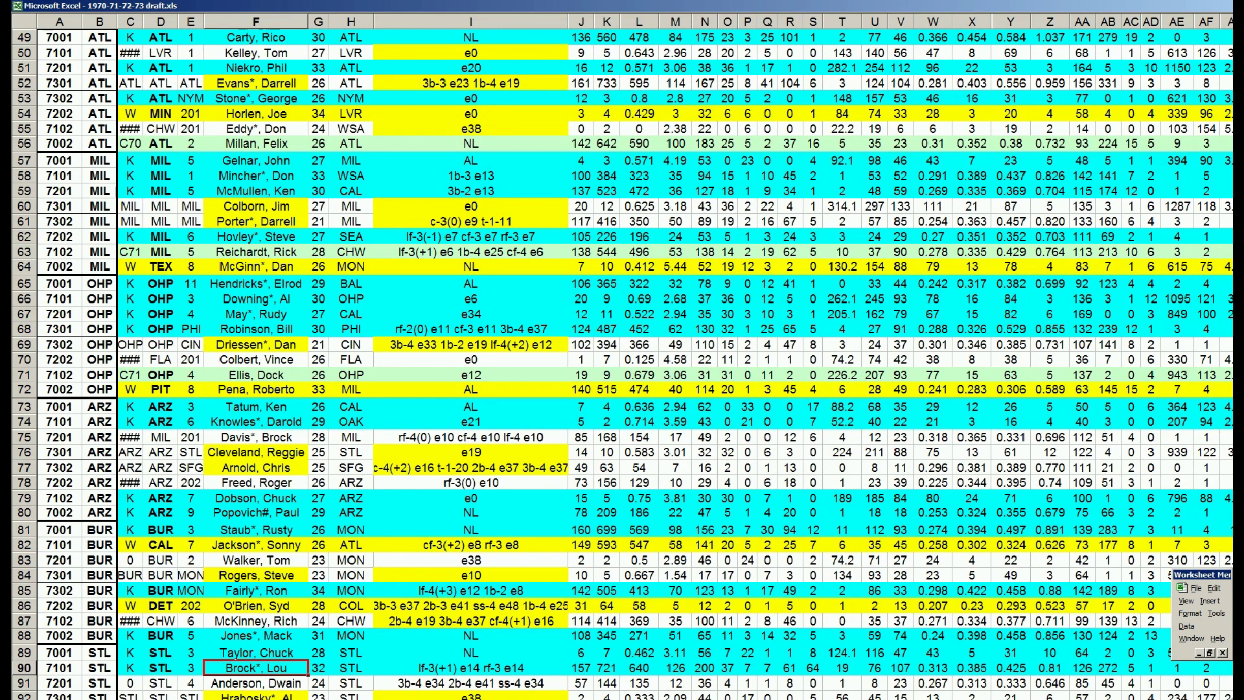
left_click(133, 637)
key("Page_Down")
key("Page_Down")
key("Page_Down")
key("Page_Down")
key("Page_Down")
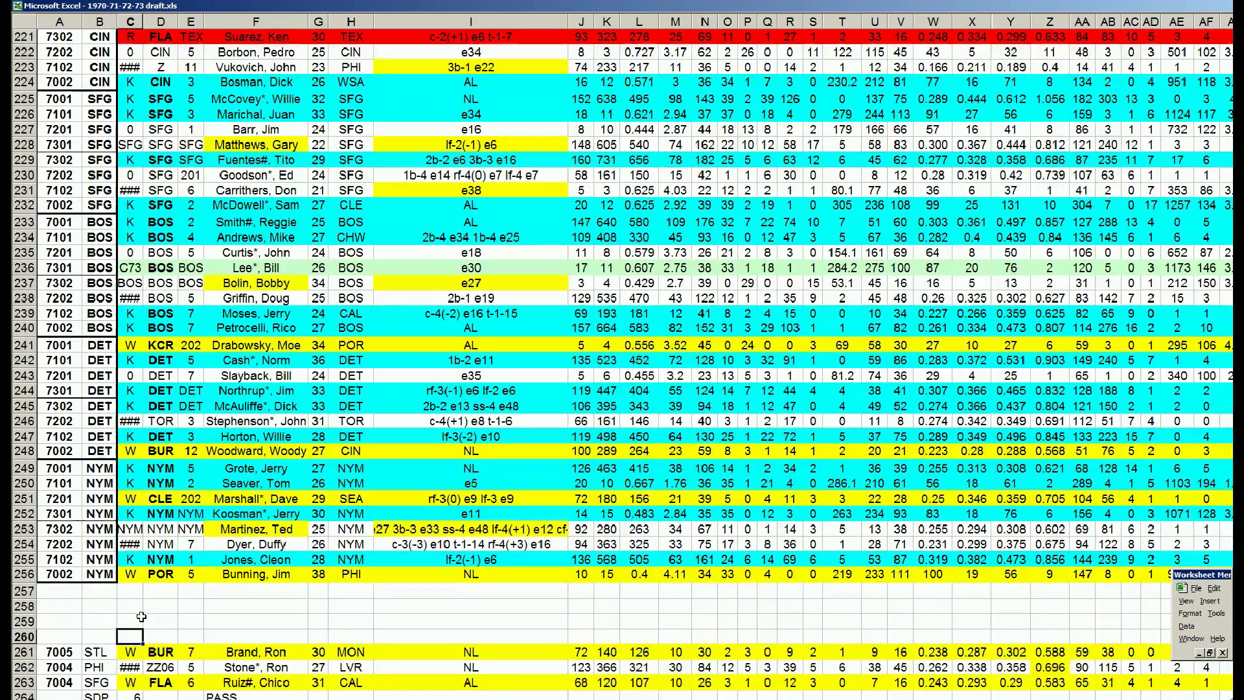
key("Page_Up")
Switch to the next worksheet with the full player list and go back from its end to row 1
key("ctrl+Page_Down")
left_click(164, 359)
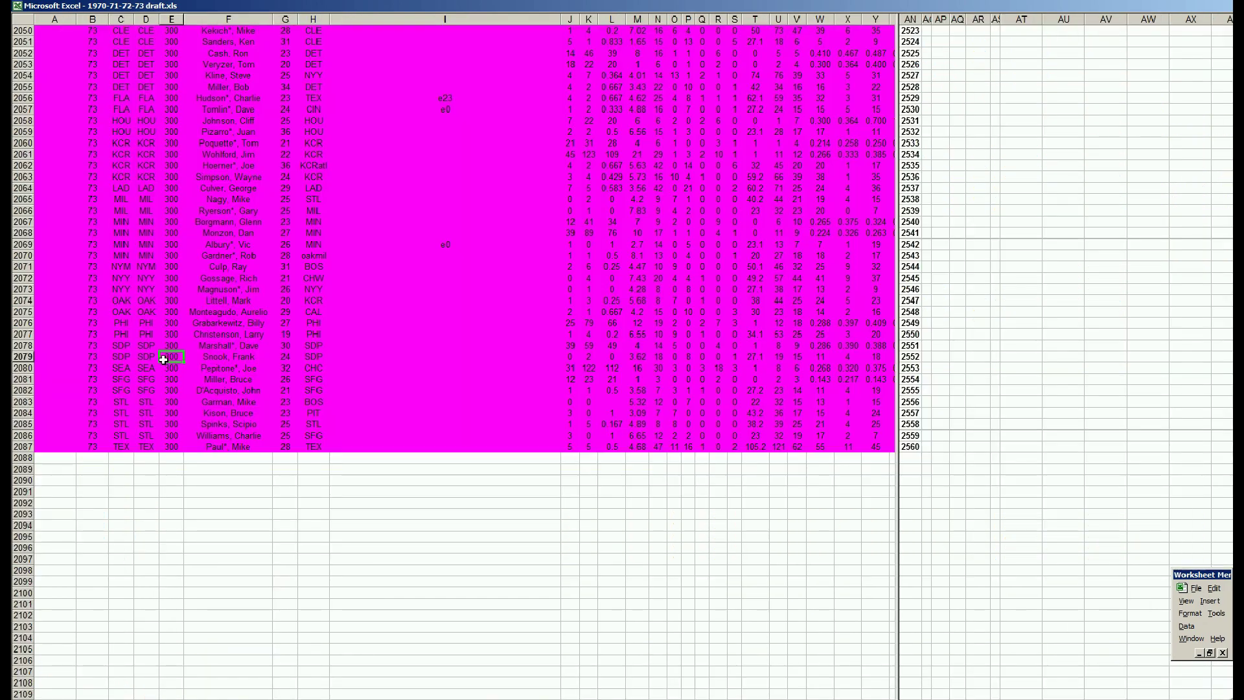
key("Page_Up")
key("Page_Up")
key("Page_Up")
key("Page_Up")
key("Page_Up")
key("Page_Up")
key("Page_Up")
key("Page_Up")
key("Page_Up")
key("Page_Up")
key("Page_Up")
key("Page_Up")
key("Page_Up")
key("Page_Up")
key("Page_Up")
key("Page_Up")
key("Page_Up")
key("Page_Up")
key("Page_Up")
key("Page_Up")
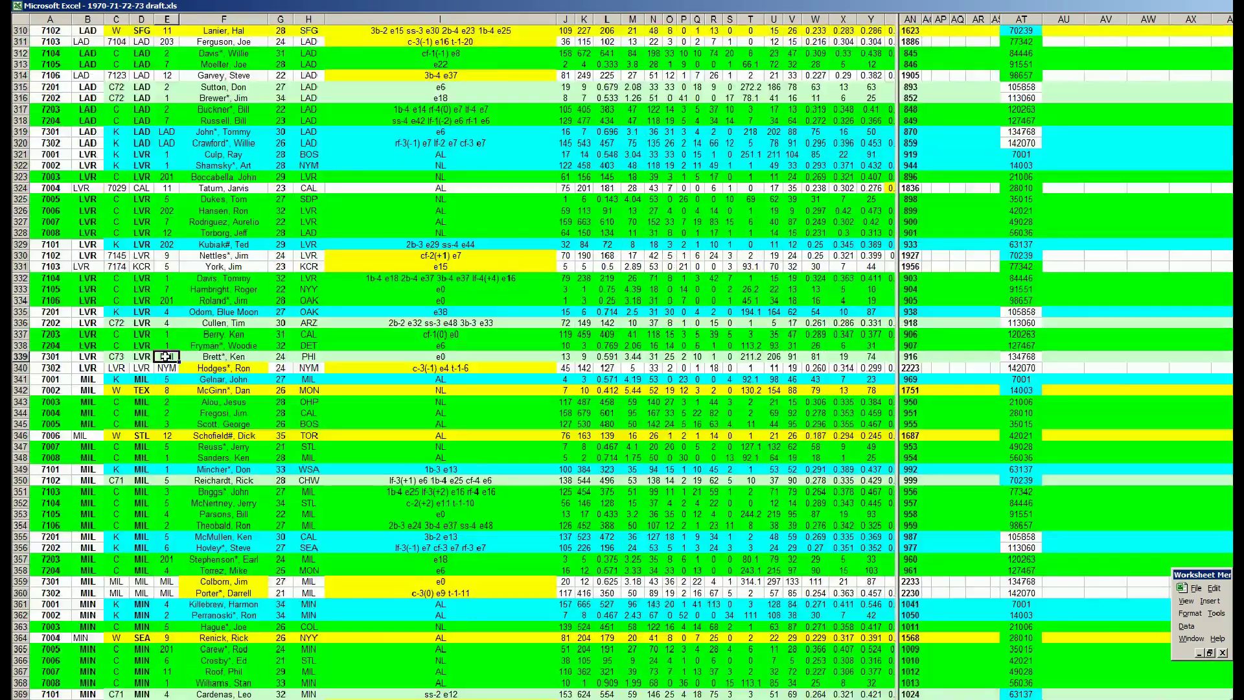
key("Page_Up")
key("Page_Up")
key("Page_Up")
key("Page_Up")
key("Page_Up")
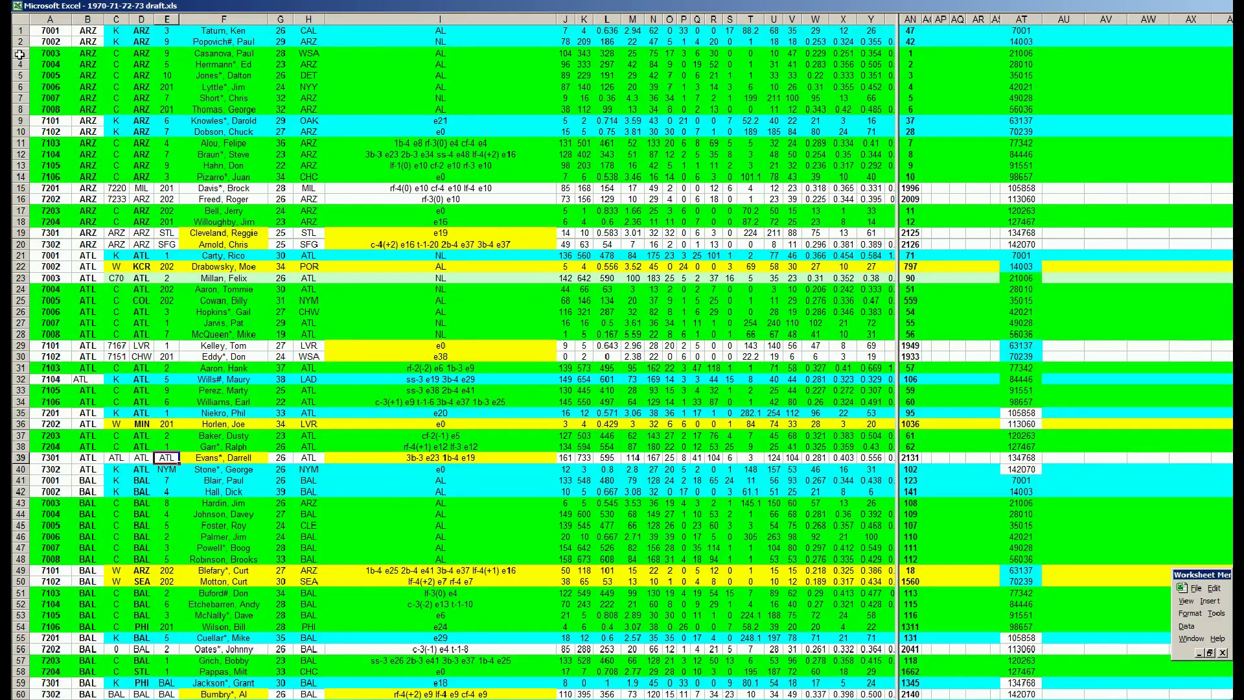
Highlight the ARZ block in rows 1 to 20, and look through the following team blocks as far as TOR
left_click_drag(23, 28, 23, 244)
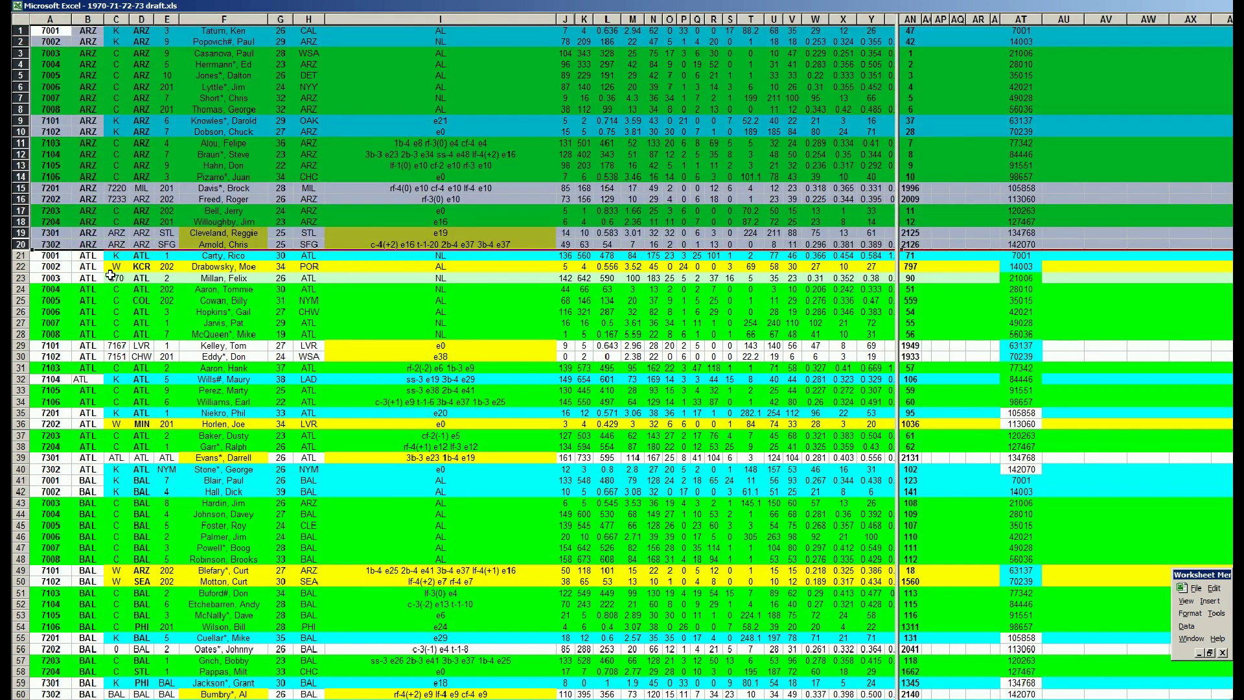
left_click(88, 278)
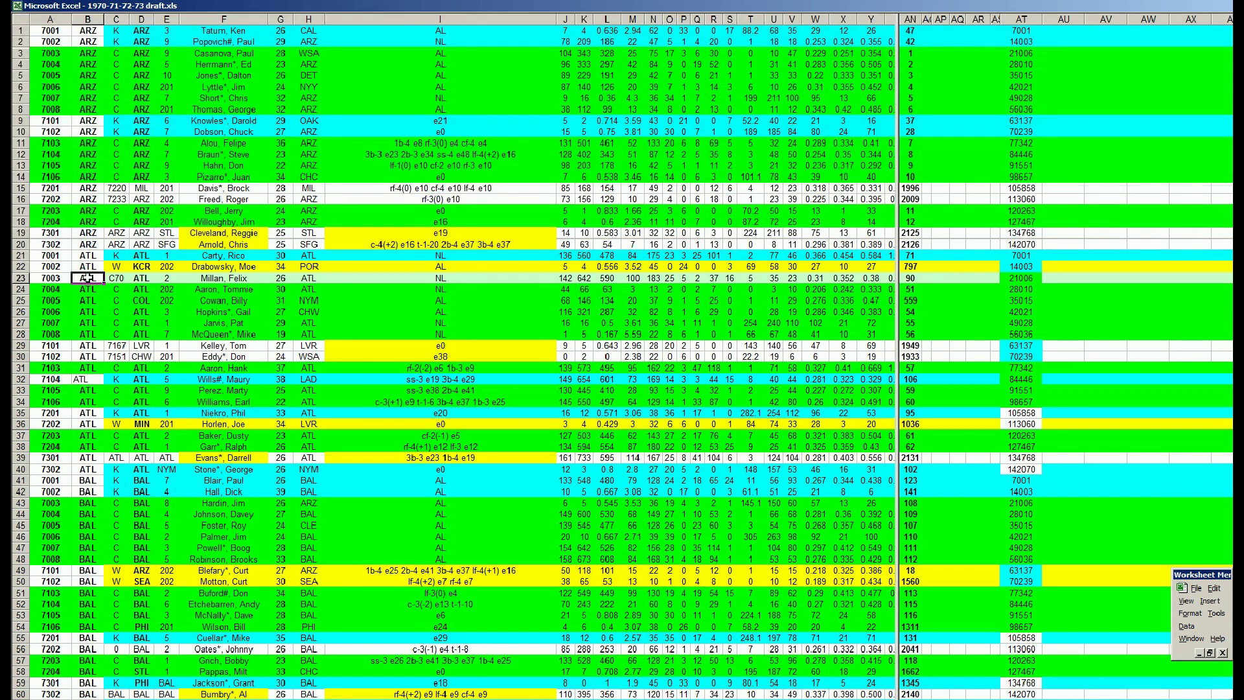
key("Page_Down")
key("Page_Down")
key("Page_Down")
key("Page_Down")
key("Page_Down")
key("Page_Down")
key("Page_Down")
key("Page_Down")
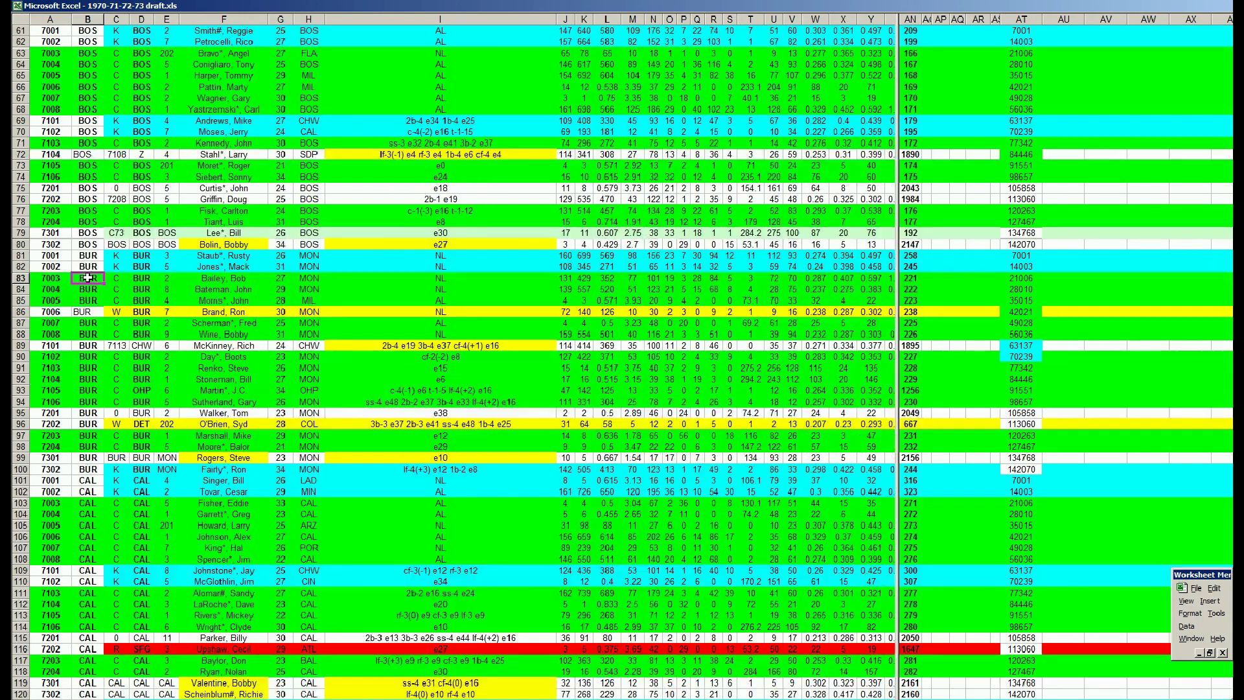
key("Page_Down")
key("Page_Down")
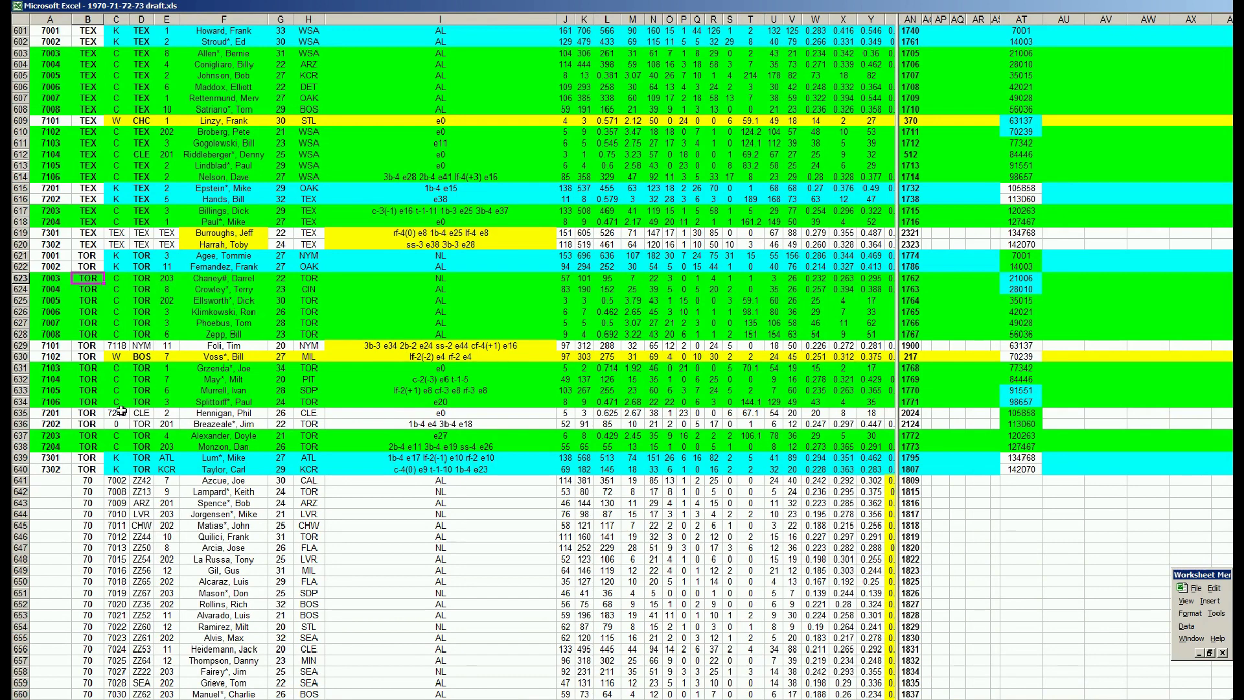
Point out row 640, TOR's 7302 pick, as the last row of the team blocks
left_click(21, 469)
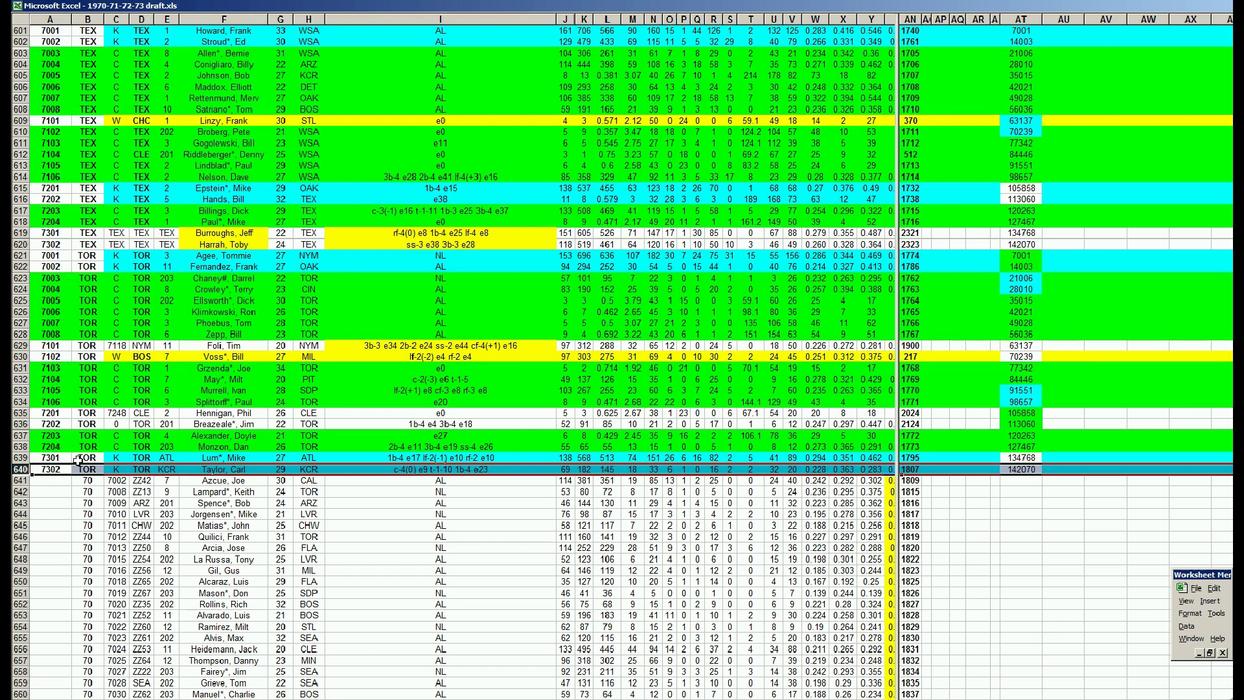
left_click(138, 469)
left_click(93, 468)
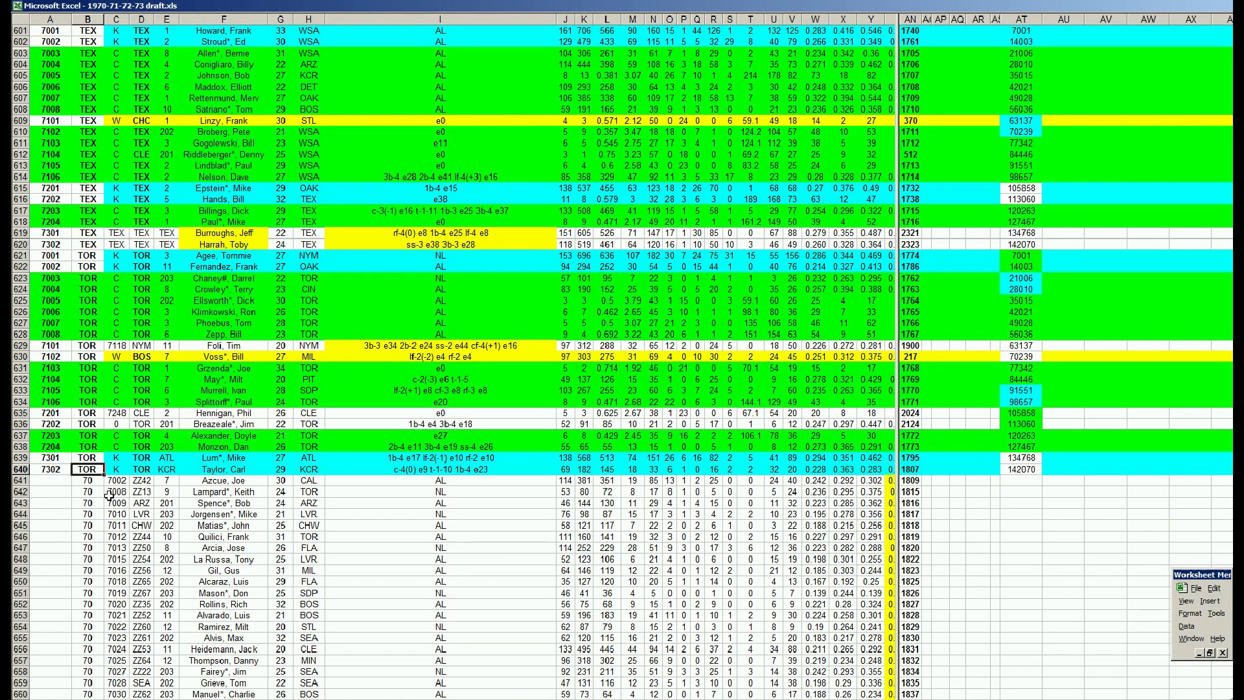
Look through the player groups below row 640 to the end of the magenta section in row 2087
key("Page_Down")
key("Page_Down")
key("Page_Down")
key("Page_Down")
key("Page_Down")
key("Page_Down")
key("Page_Down")
key("Page_Down")
key("Page_Down")
key("Page_Down")
key("Page_Down")
key("Page_Down")
key("Page_Down")
key("Page_Down")
key("Page_Down")
key("Page_Down")
key("Page_Down")
key("Page_Down")
key("Page_Down")
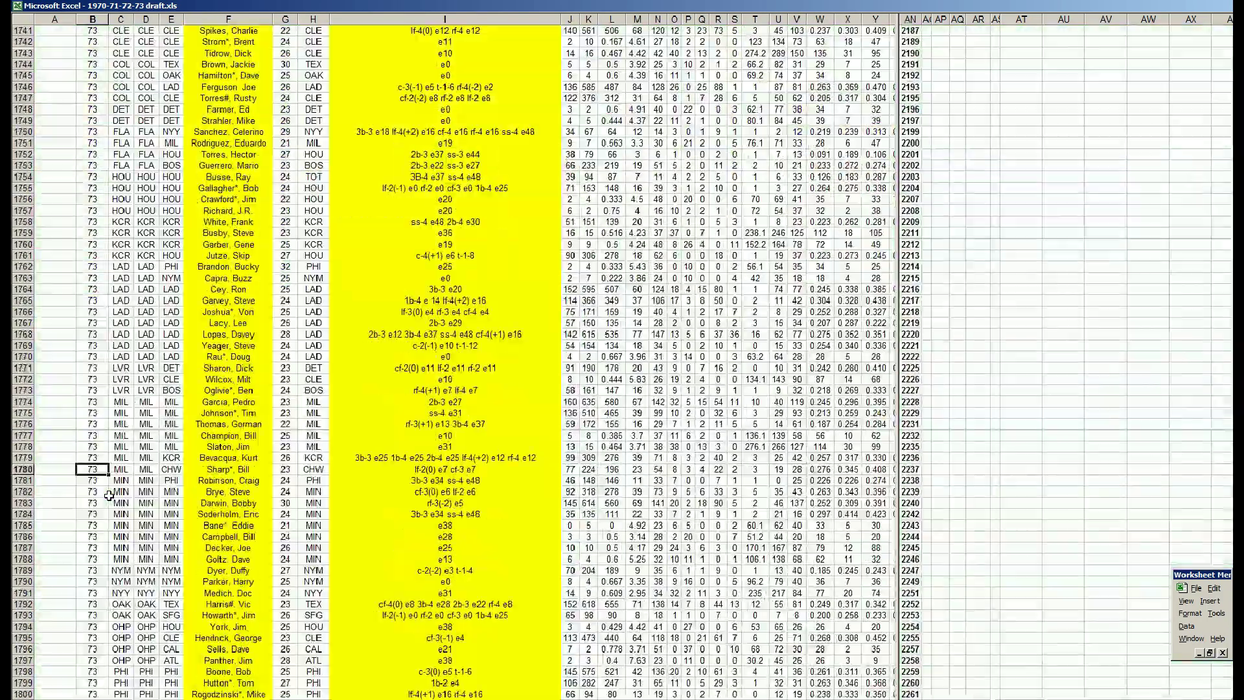
key("Page_Down")
key("Page_Down")
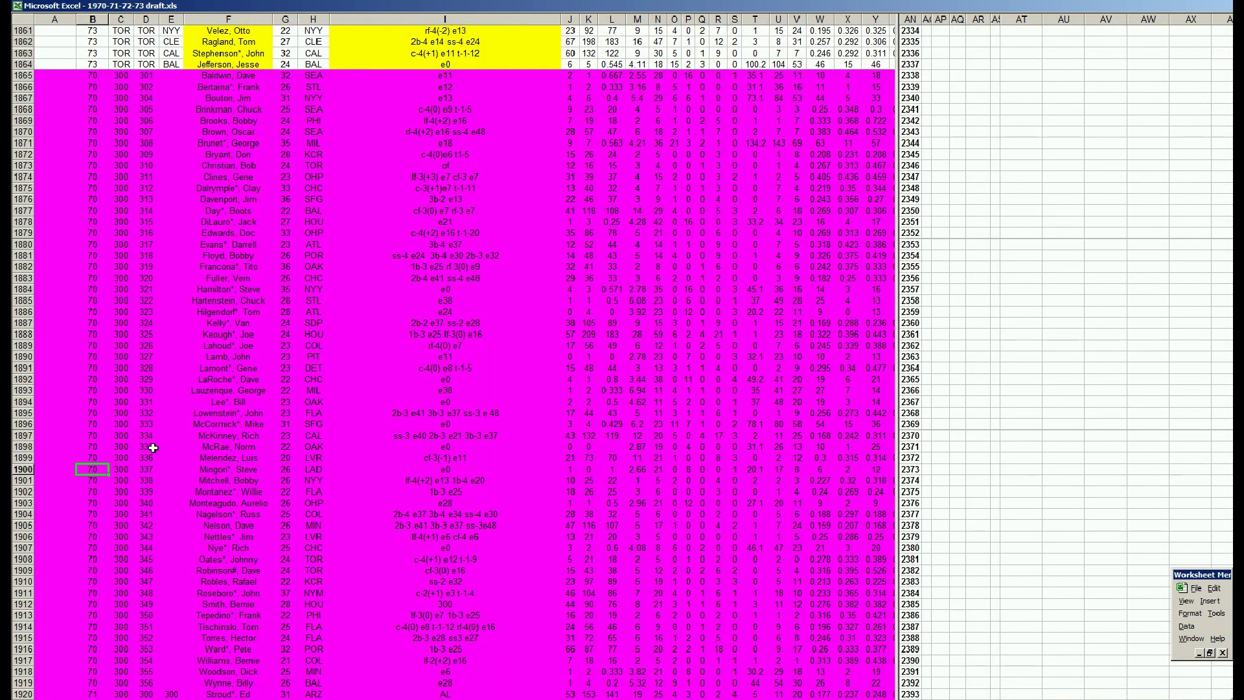
key("Page_Down")
key("Page_Down")
key("Page_Down")
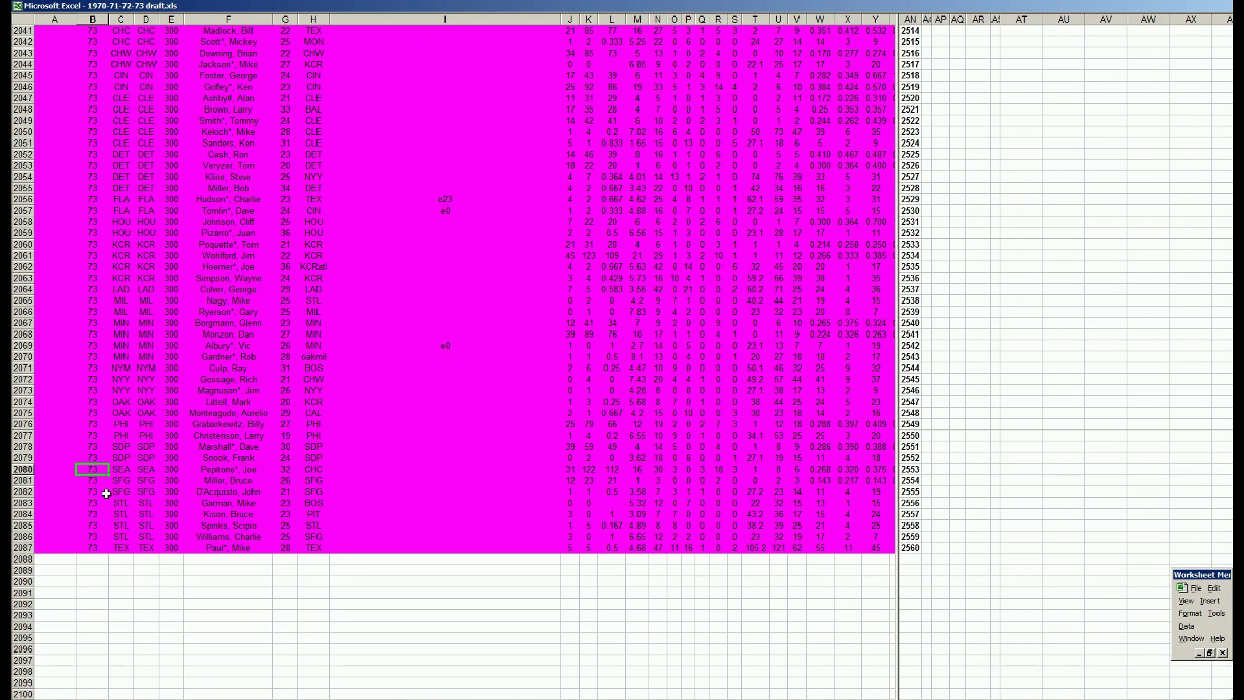
Return through the magenta section to its boundary with the 1973 players at rows 1864 and 1865
scroll(106, 494, "up", 10)
scroll(106, 493, "up", 20)
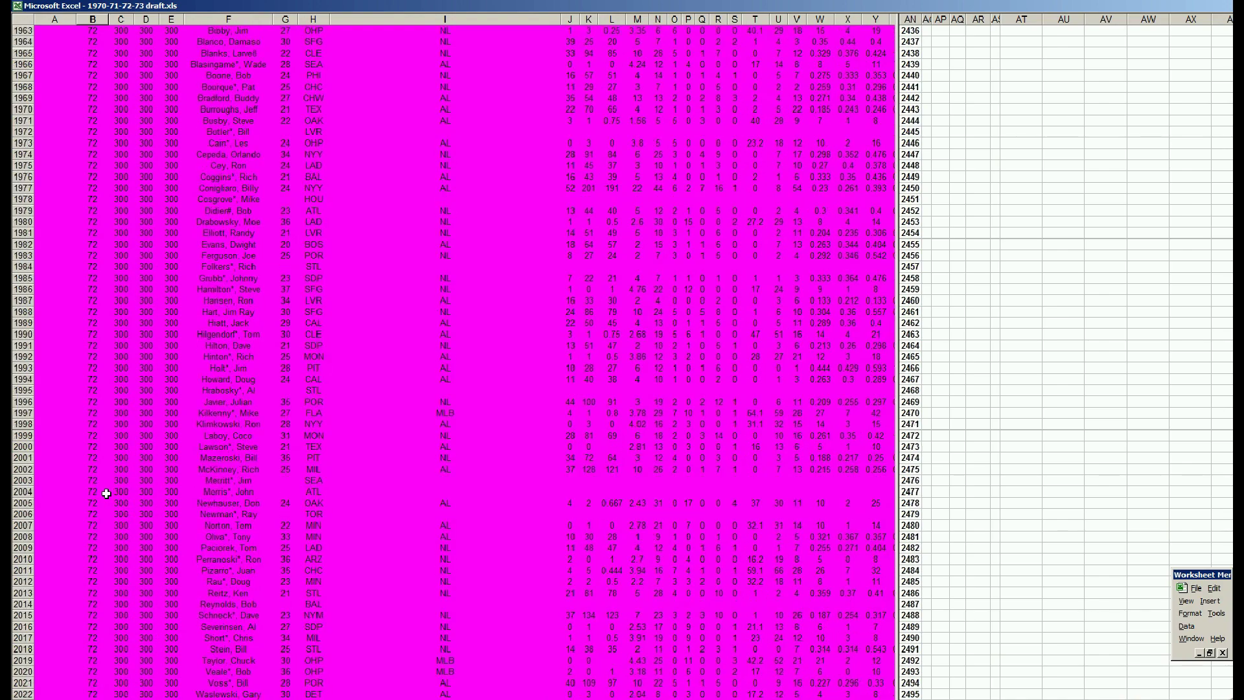
scroll(106, 493, "up", 20)
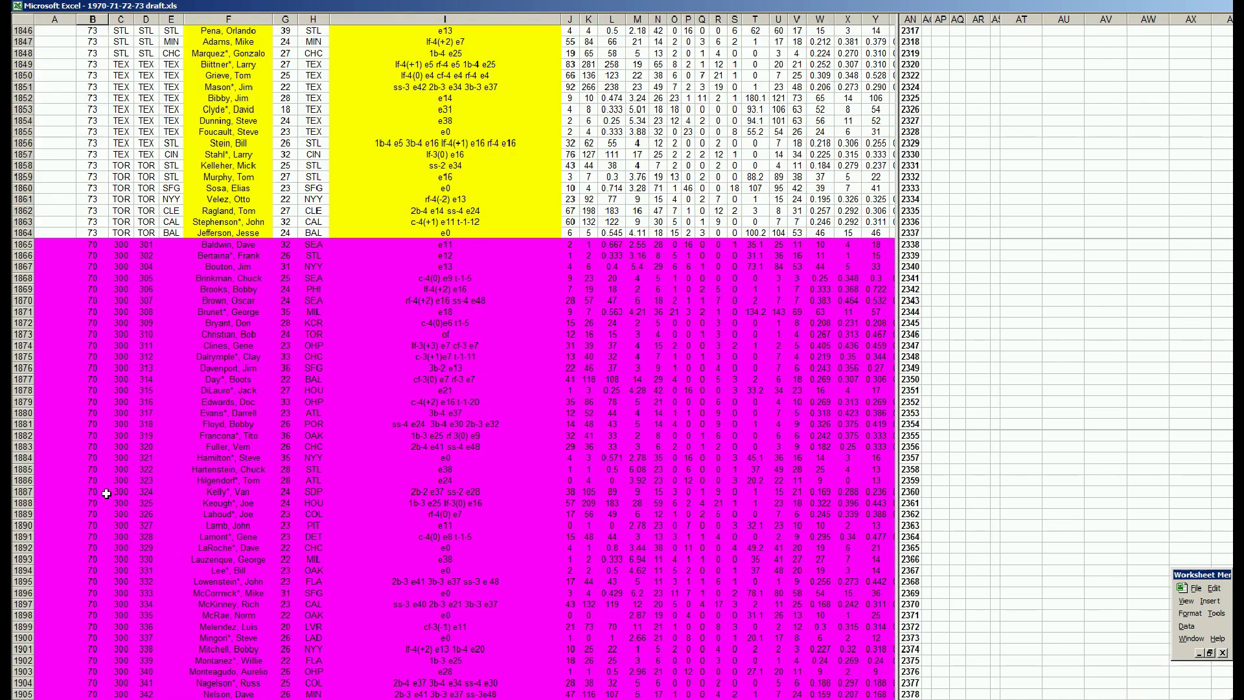
scroll(107, 494, "up", 4)
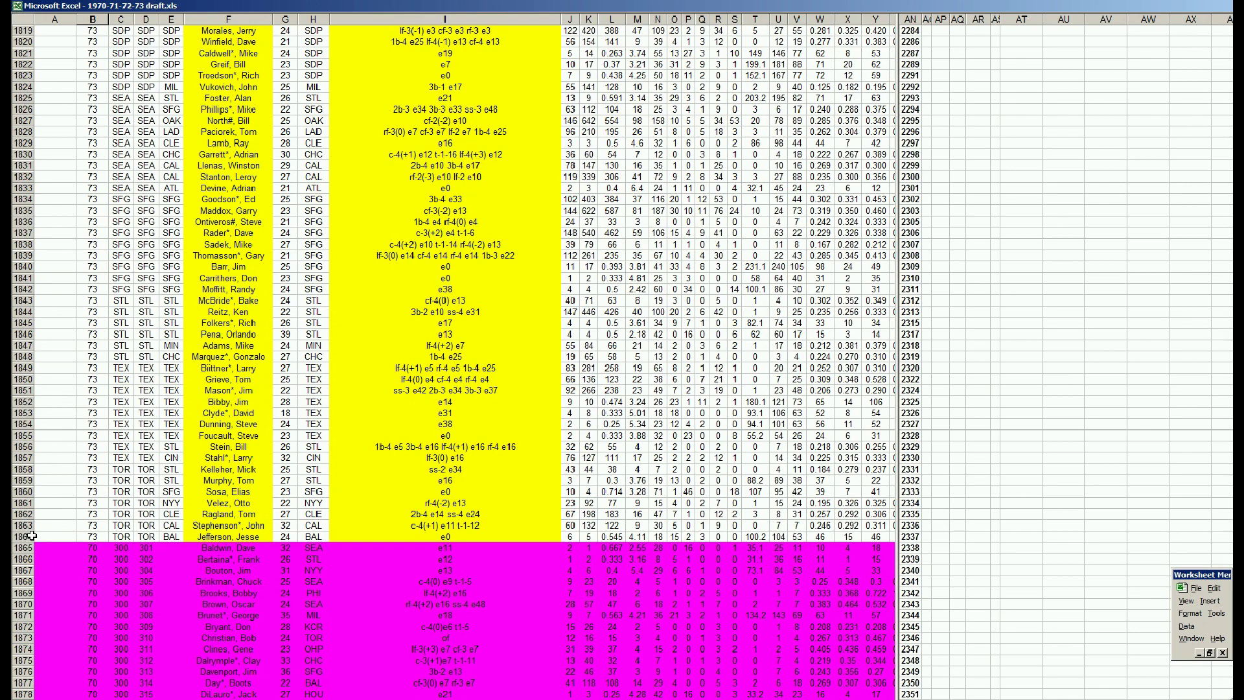
left_click(65, 498)
Go back through the 1973, 1971 and 1970 groups to the first 1970 players below the TOR block
key("Page_Up")
key("Page_Up")
key("Page_Up")
key("Page_Up")
key("Page_Up")
key("Page_Up")
key("Page_Up")
key("Page_Up")
key("Page_Up")
key("Page_Up")
key("Page_Up")
key("Page_Up")
key("Page_Up")
key("Page_Up")
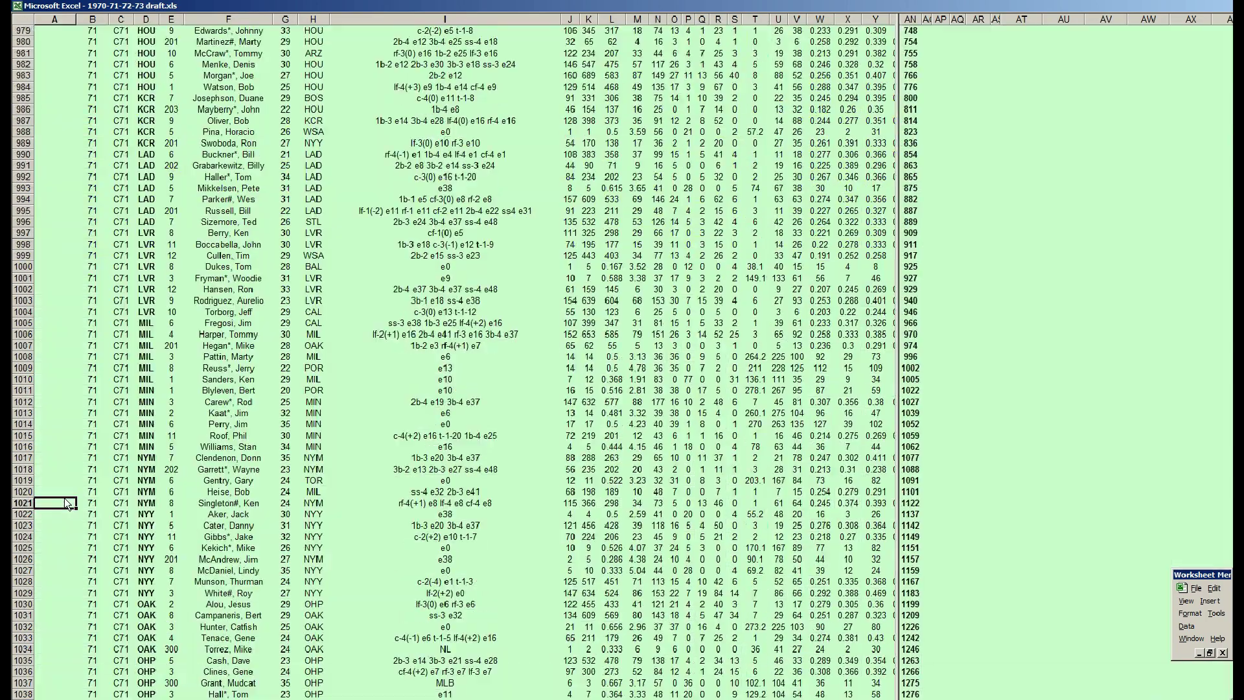
key("Page_Up")
key("Page_Up")
key("Page_Up")
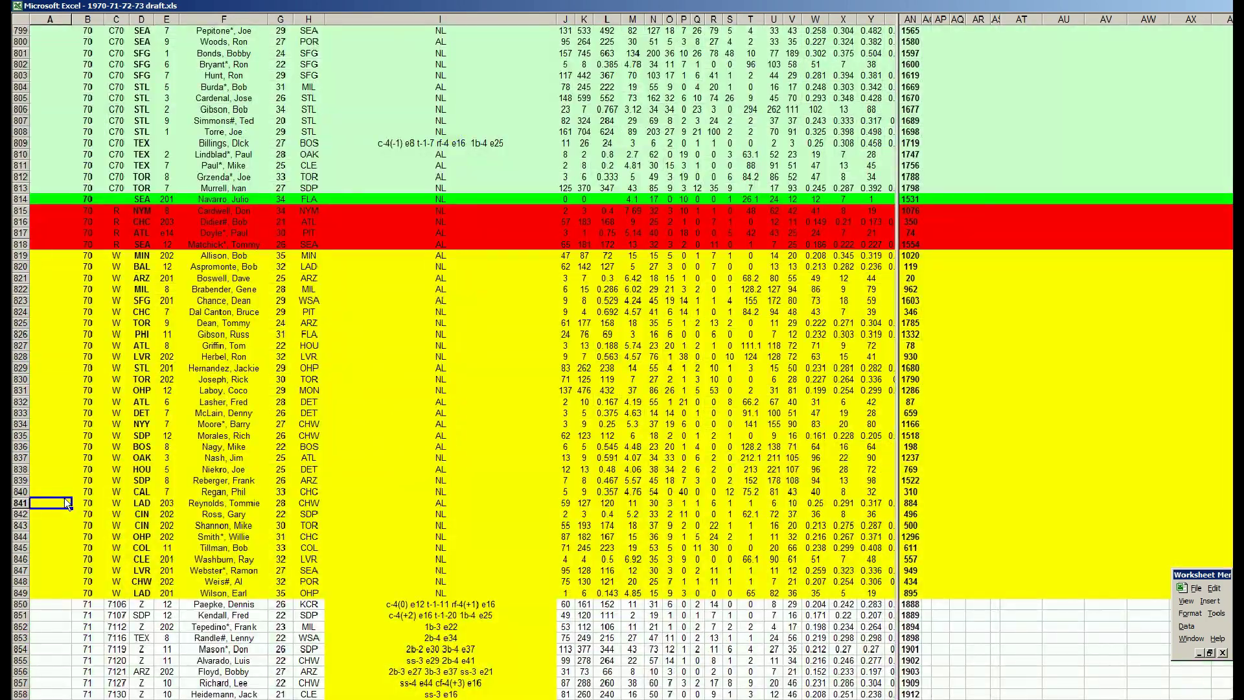
scroll(70, 496, "up", 20)
left_click(81, 425)
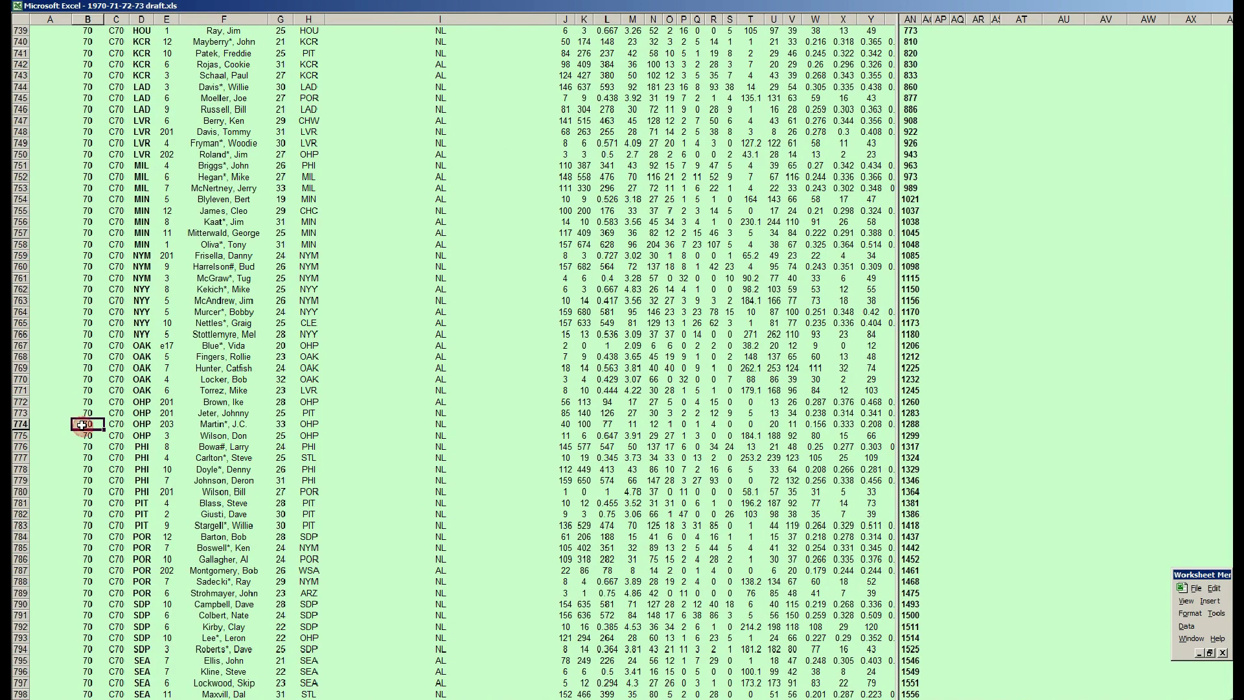
key("Page_Up")
key("Page_Up")
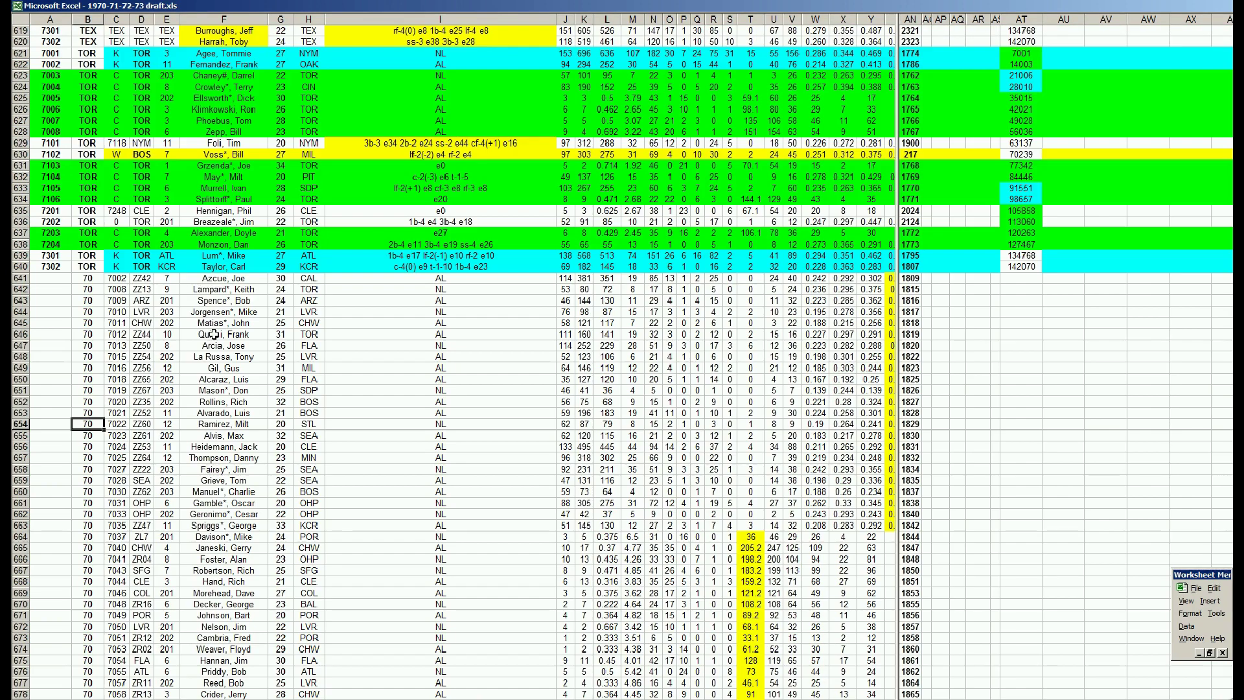
Highlight the uncolored 1970 hitters in rows 641 to 663
left_click_drag(24, 279, 24, 446)
left_click(57, 538)
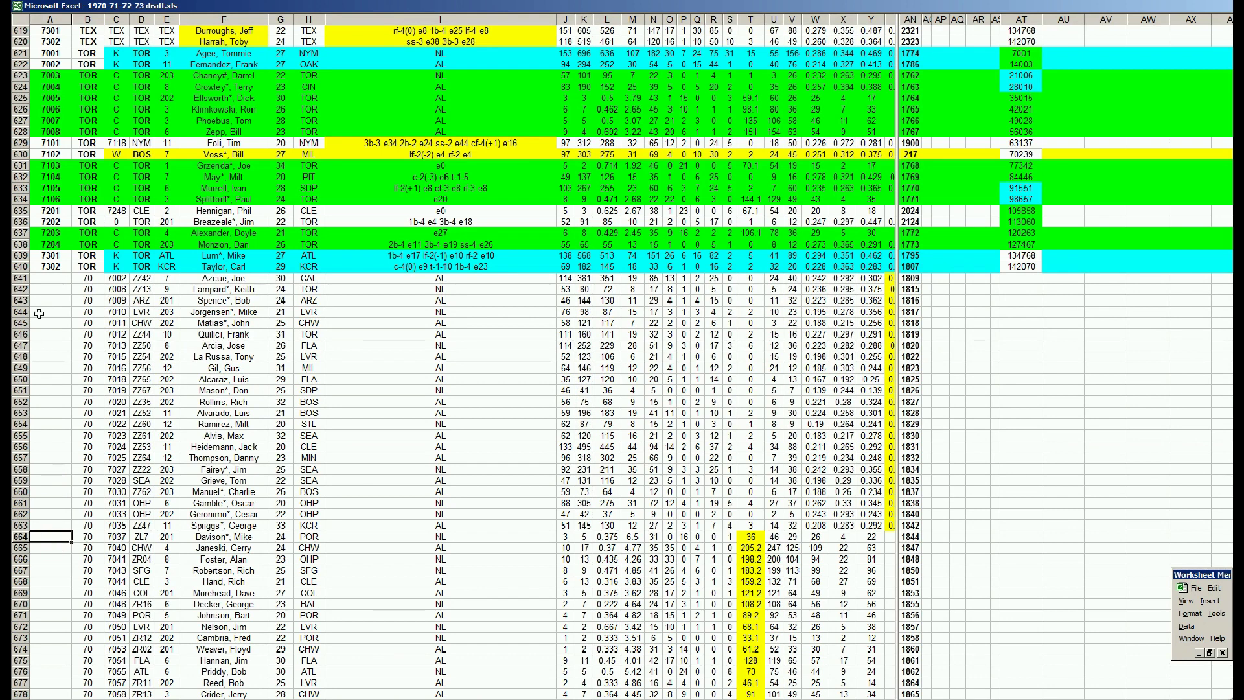
left_click_drag(22, 279, 21, 526)
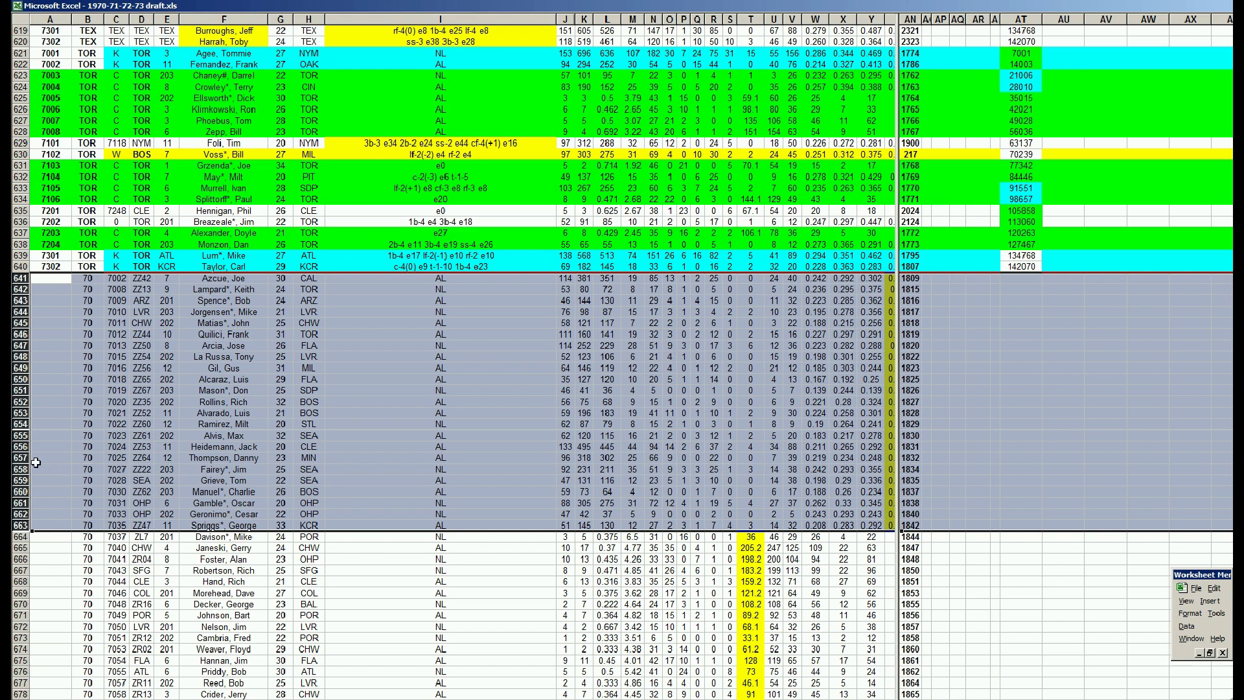
Point out the OHP player numbered 7033 in row 662 and highlight that row
left_click(21, 513)
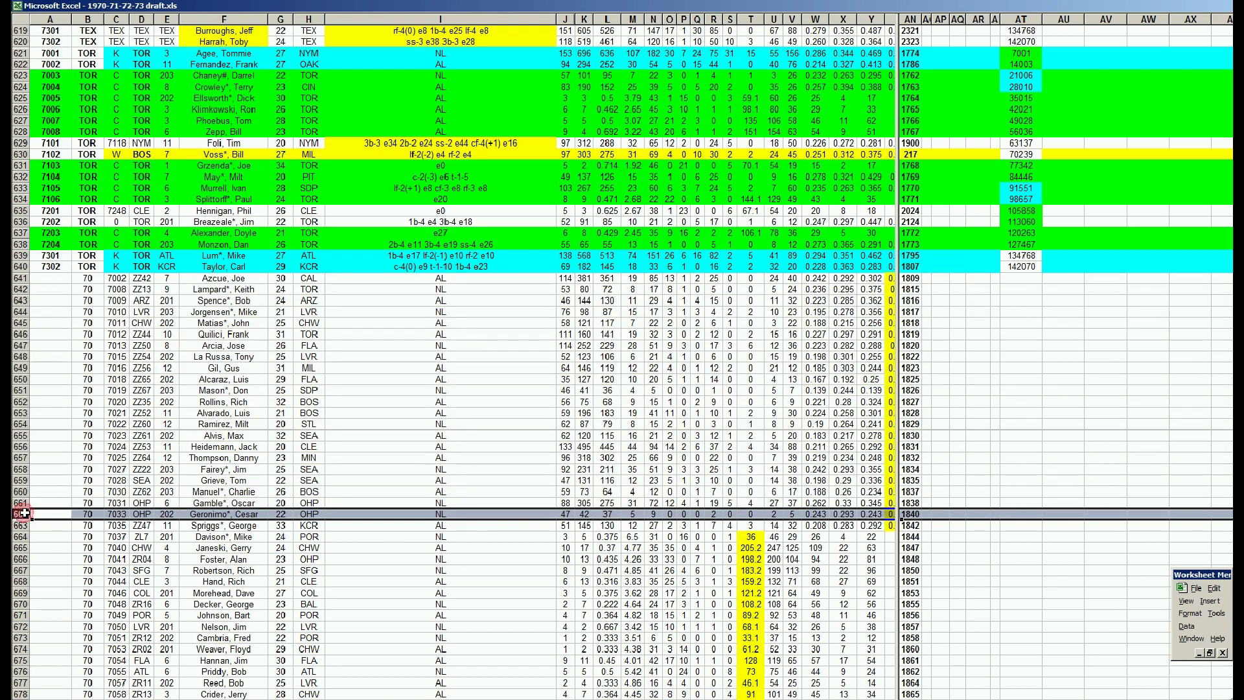
left_click(231, 504)
left_click(230, 515)
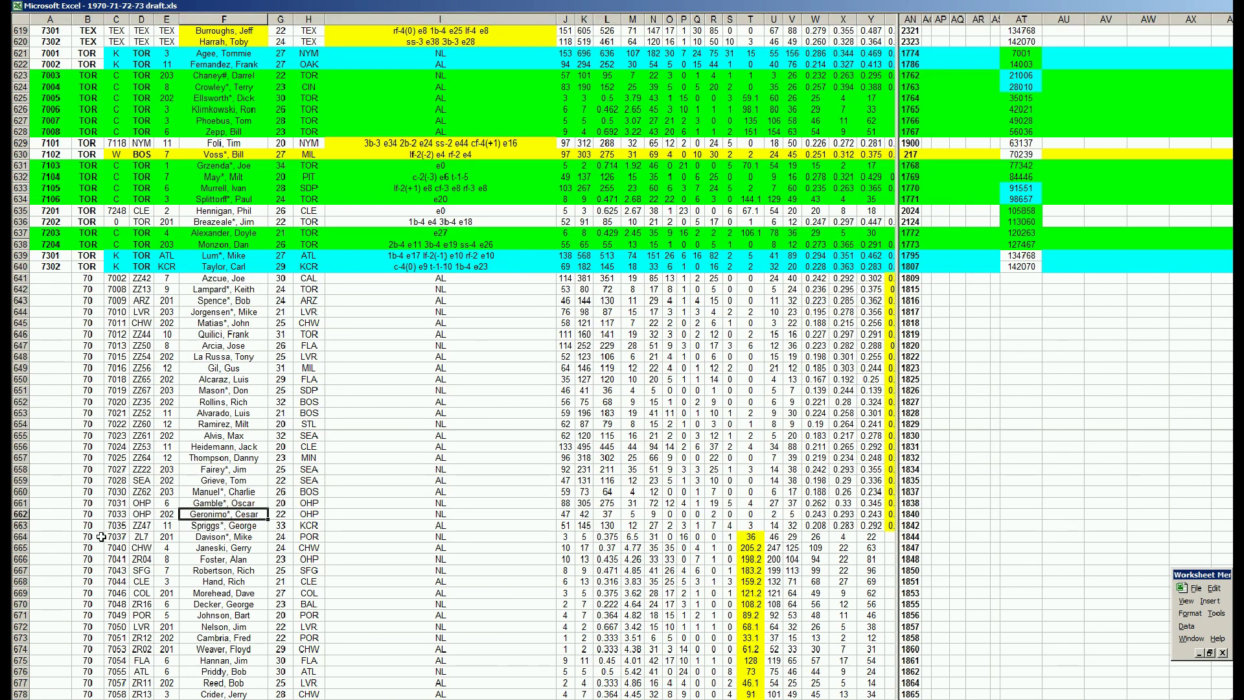
left_click(21, 514)
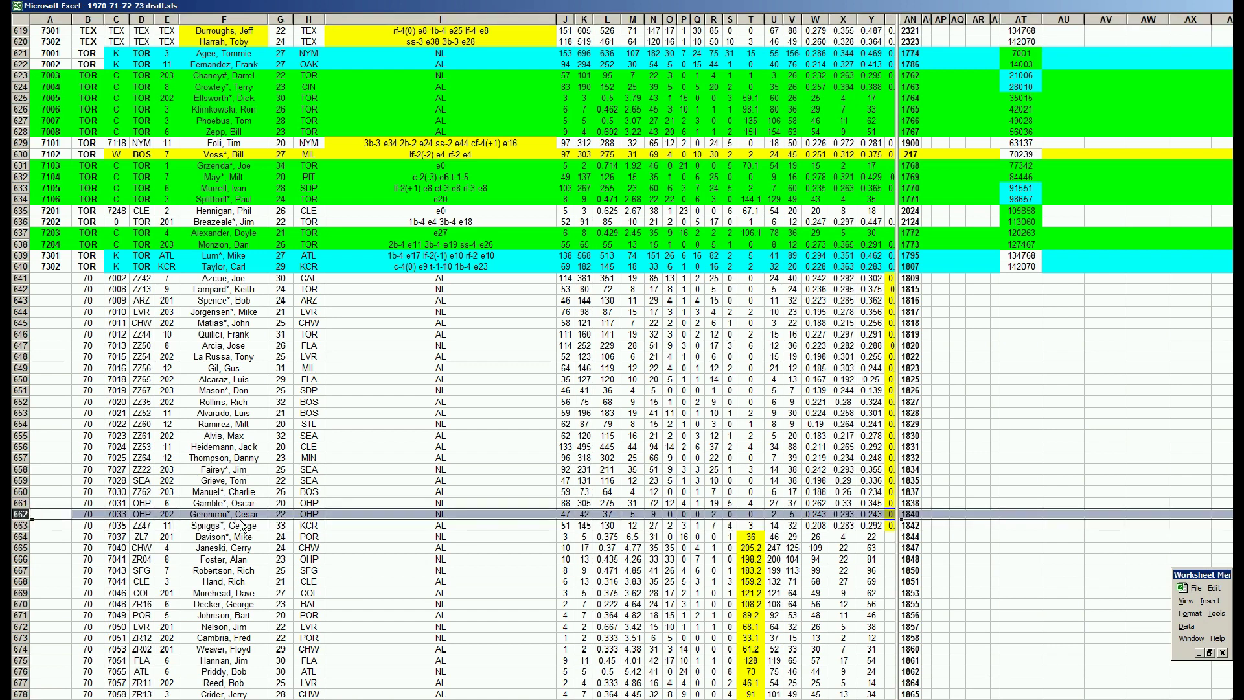
Point out the 1970 pitchers from row 664, highlight rows 675 and 676, and look through the group to row 691
left_click_drag(21, 537, 16, 638)
left_click_drag(19, 660, 20, 670)
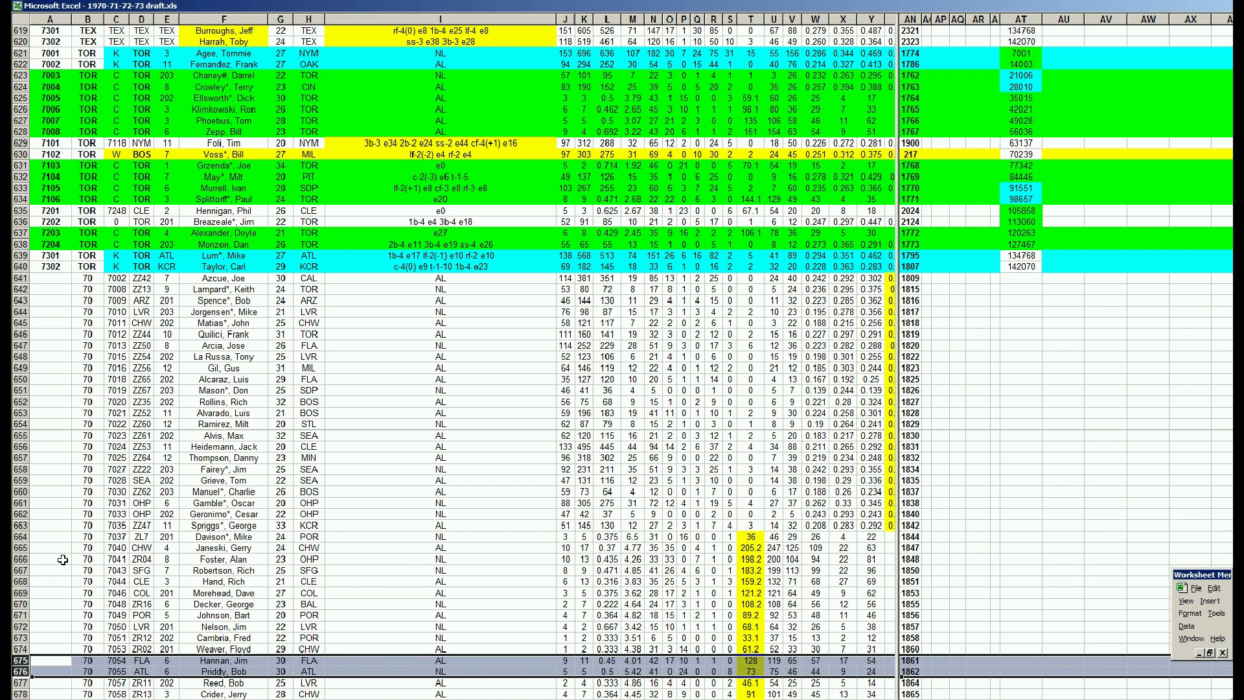
scroll(72, 552, "down", 4)
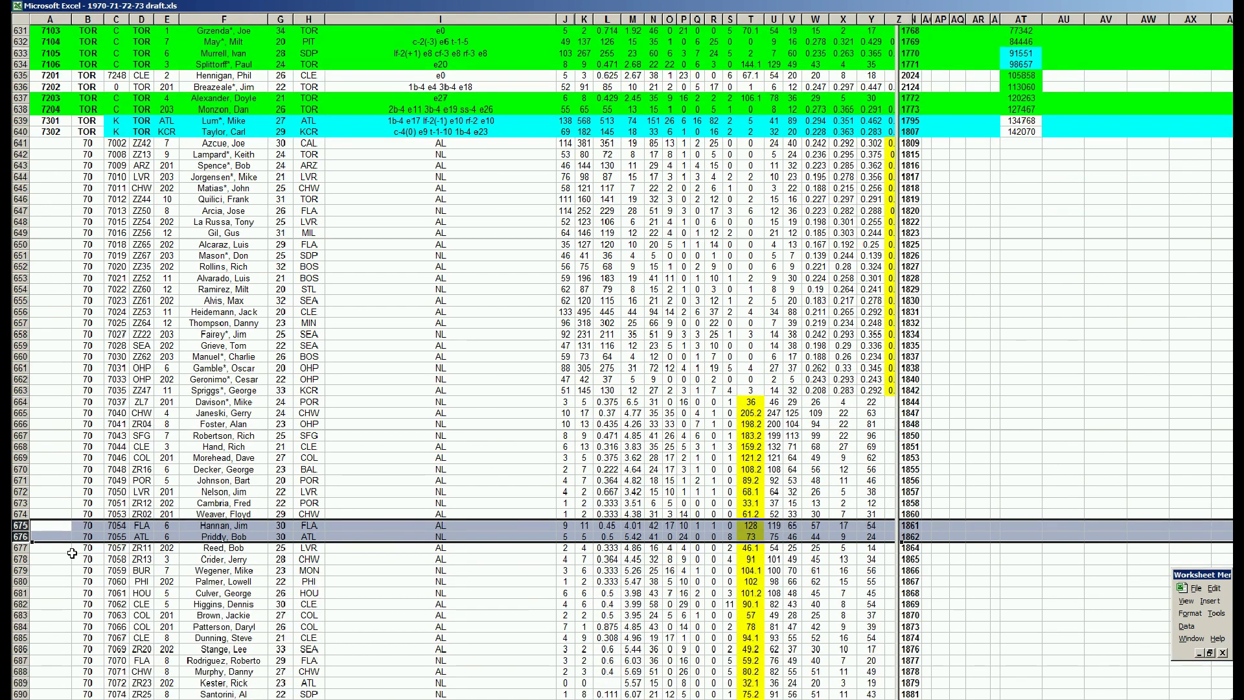
scroll(72, 552, "down", 13)
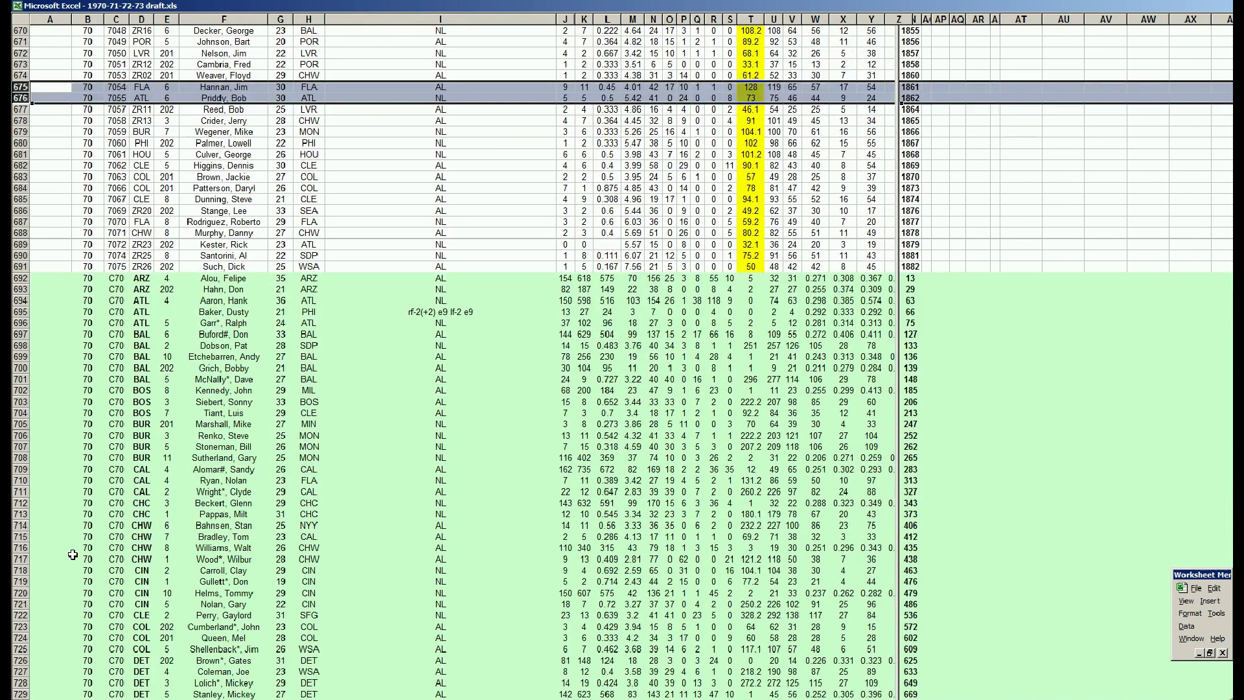
Highlight the first C70 players in rows 692 to 712 and look over the C70 group through row 813
scroll(72, 555, "down", 3)
left_click_drag(23, 178, 16, 403)
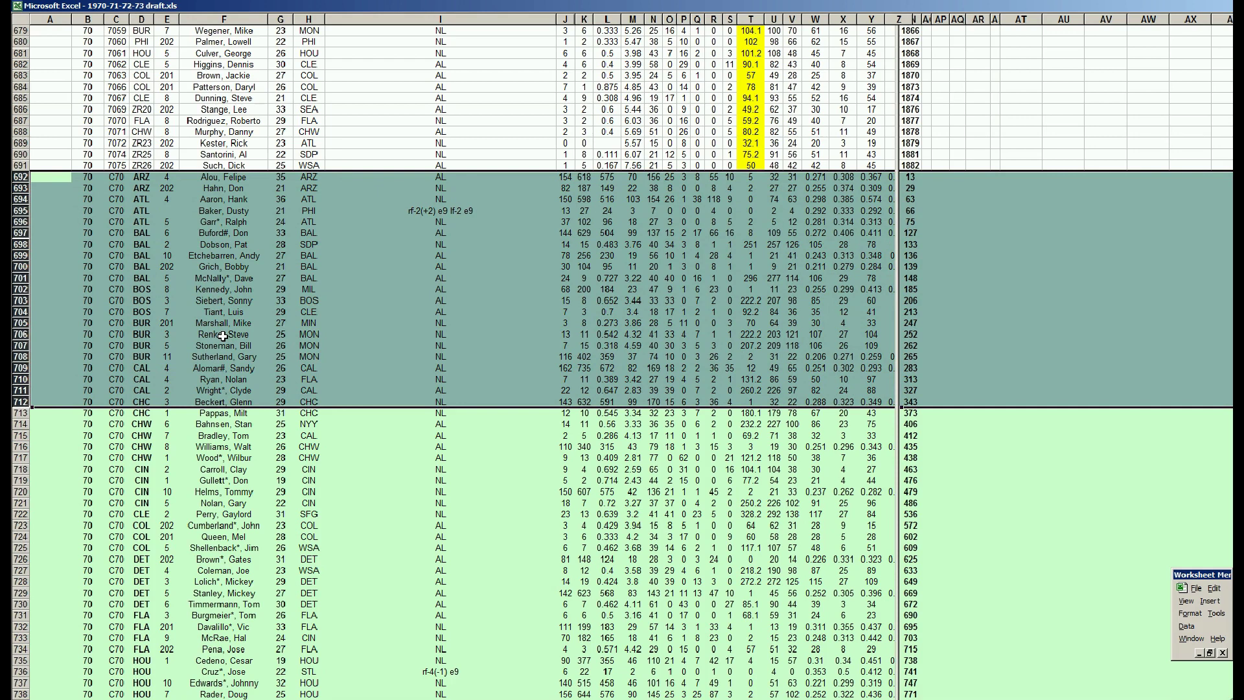
scroll(223, 336, "down", 20)
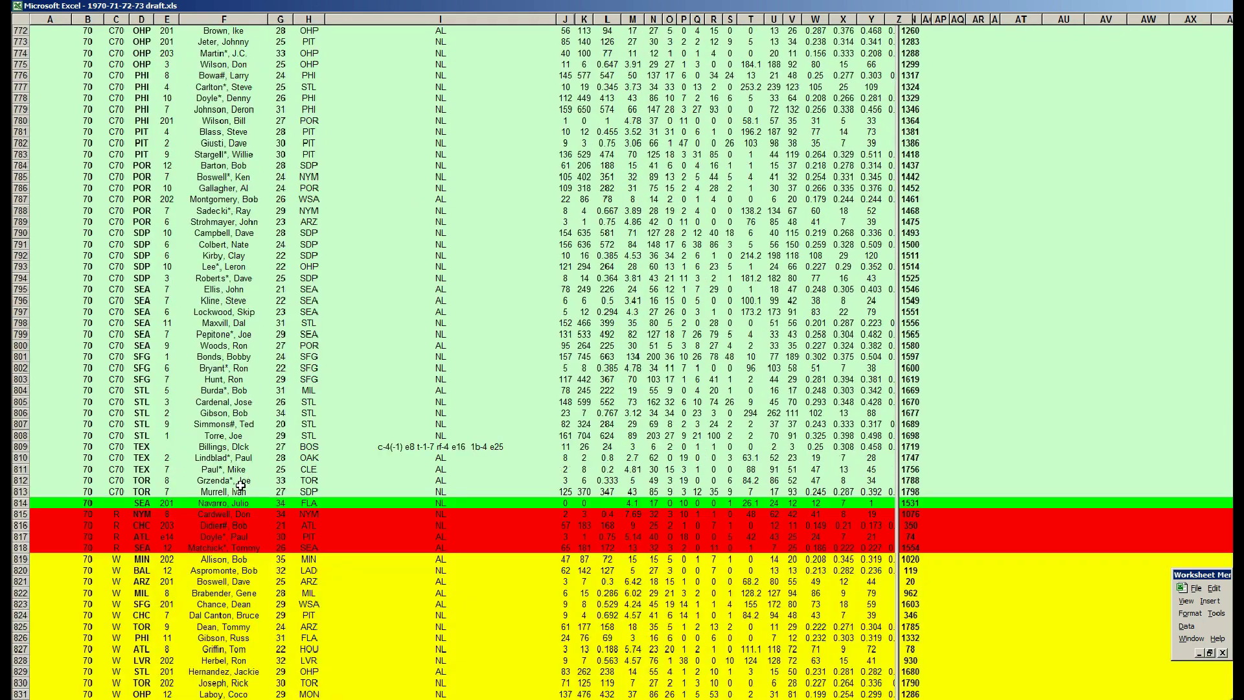
Highlight the bright green 1970 SEA row 814 below the C70 group and point out its player
left_click(162, 310)
scroll(159, 356, "down", 4)
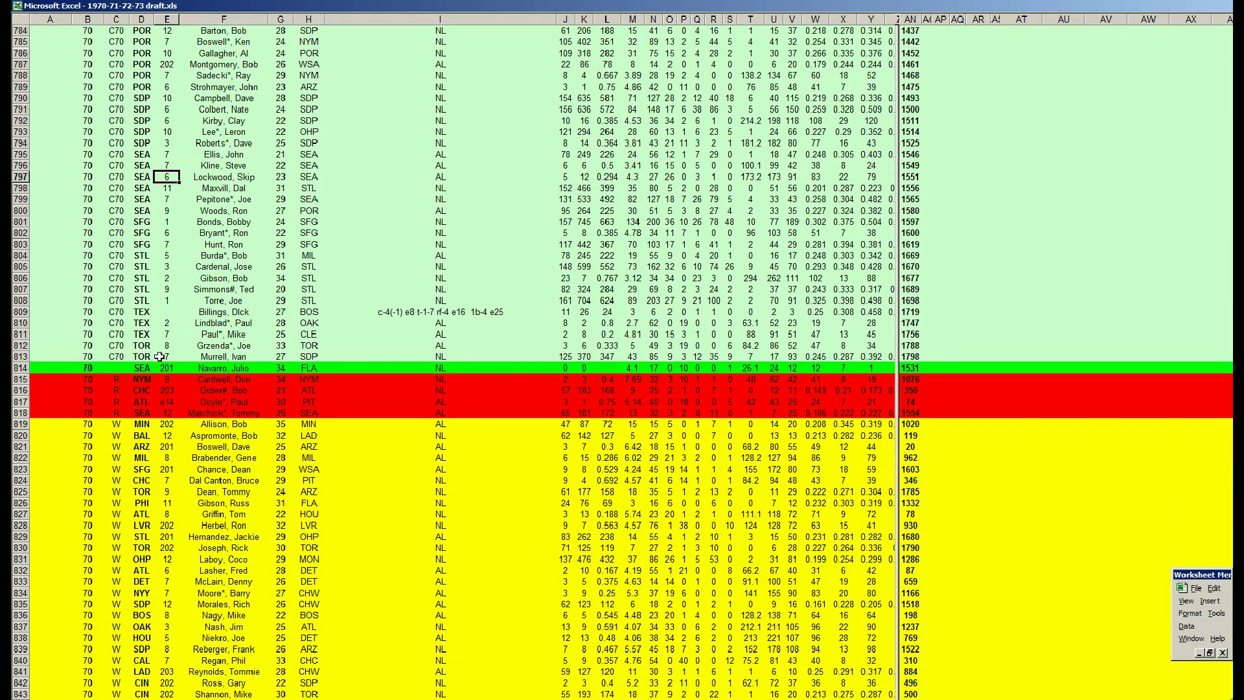
left_click(29, 368)
left_click(232, 345)
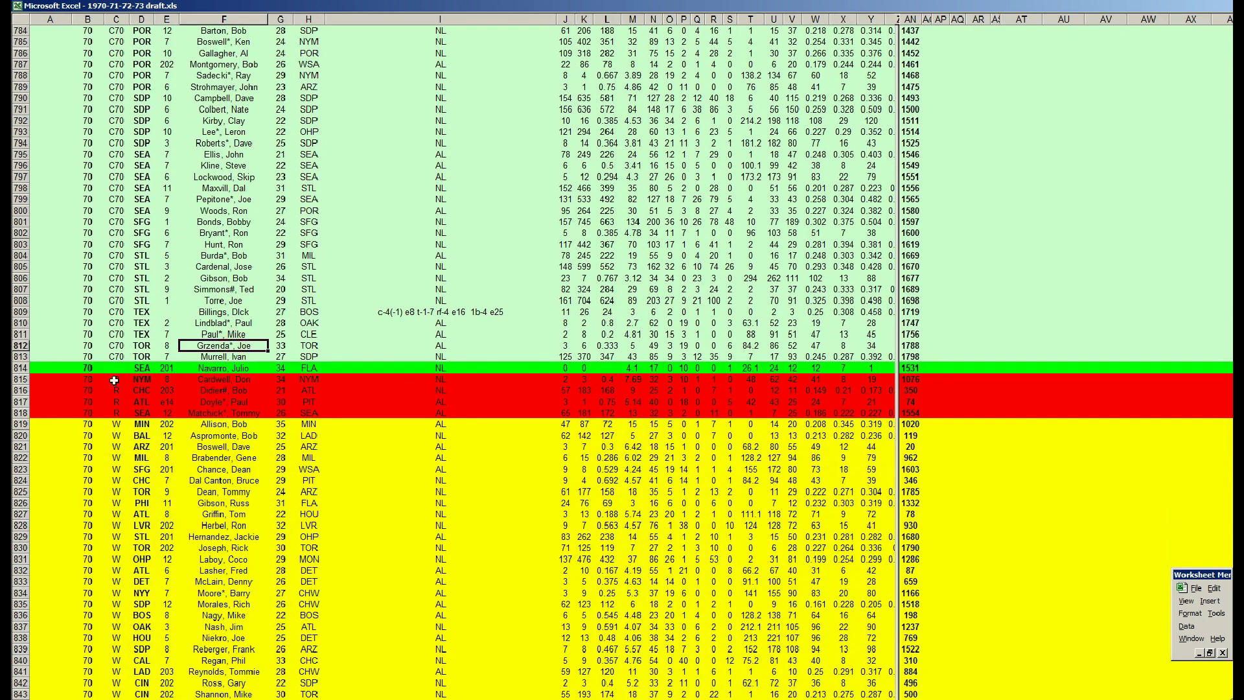
left_click(20, 368)
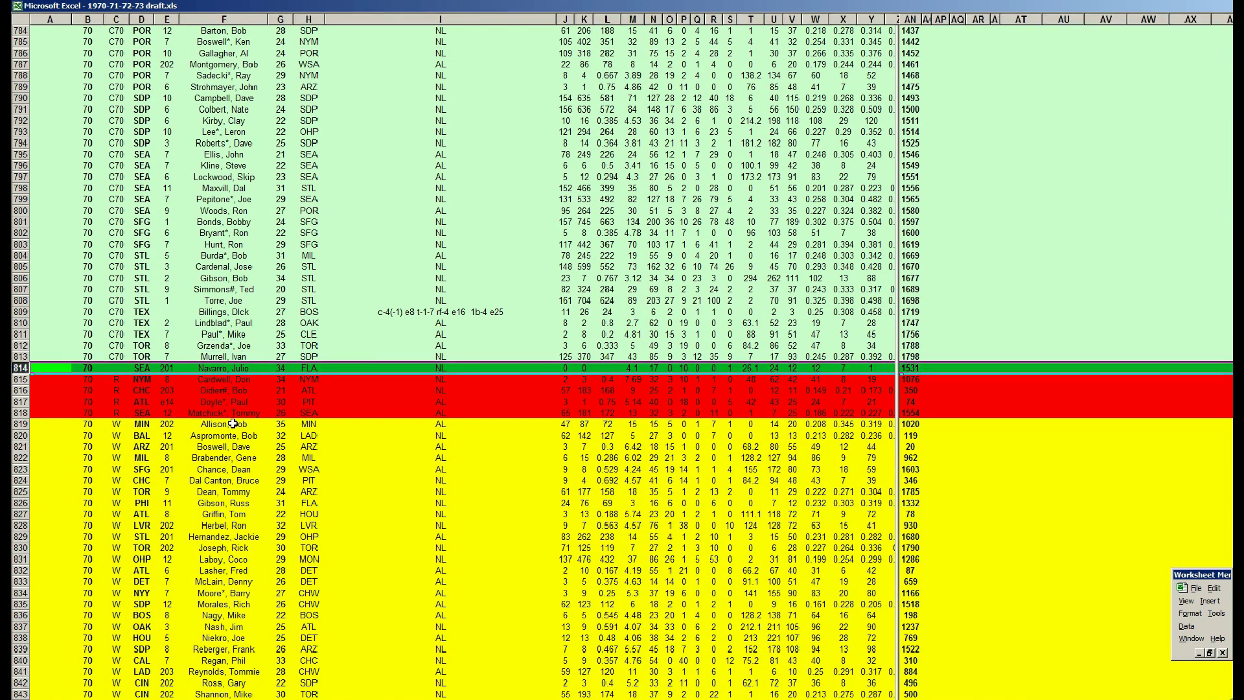
left_click(245, 368)
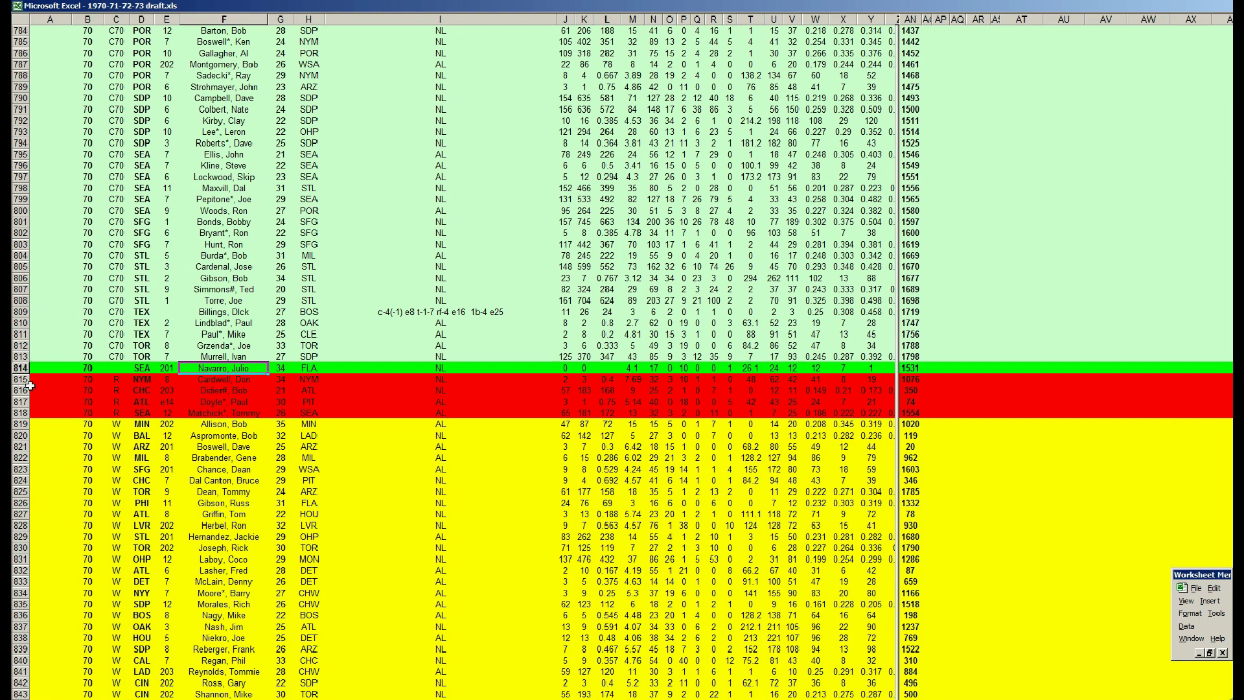
Highlight the red R rows 815 to 818 and the yellow W rows 819 to 849 of 1970
left_click_drag(20, 380, 20, 415)
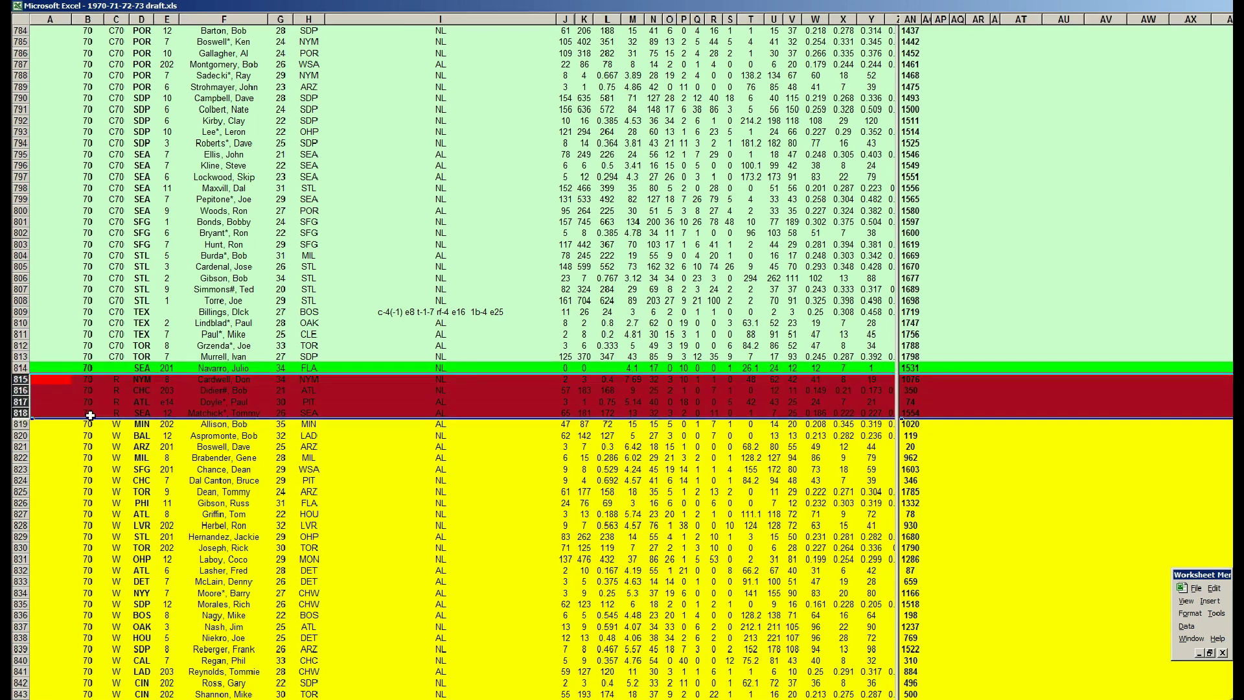
scroll(90, 415, "down", 4)
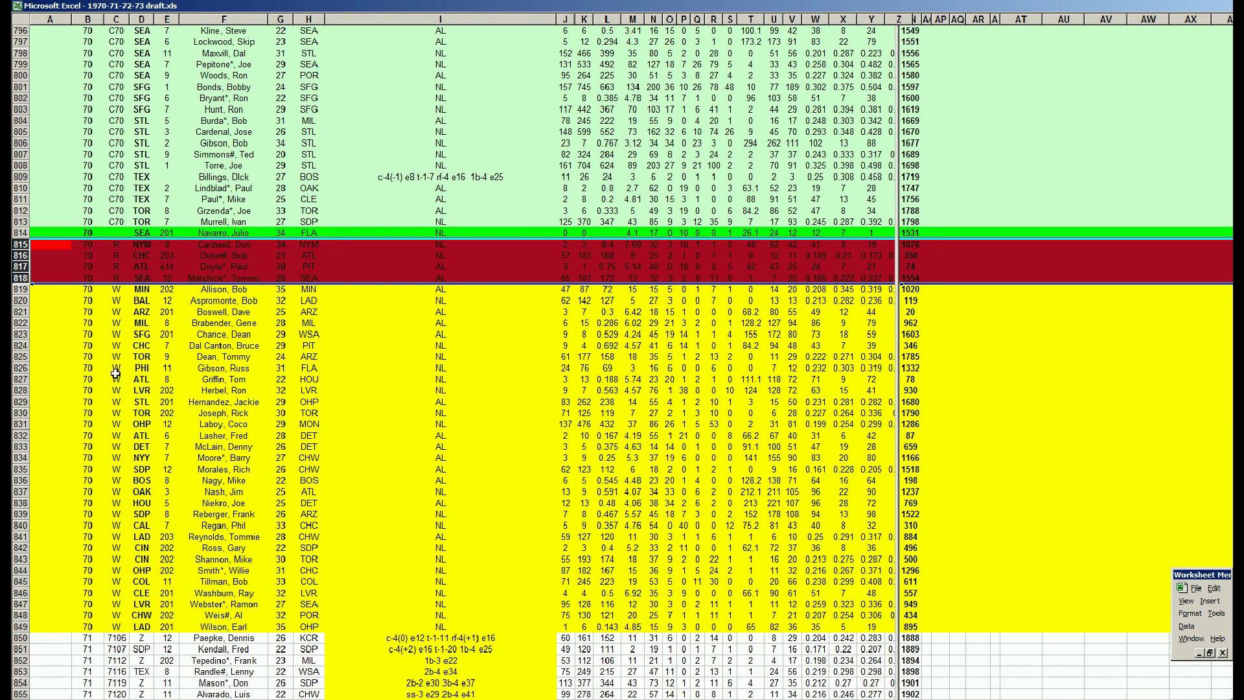
left_click_drag(21, 291, 26, 623)
double_click(26, 621)
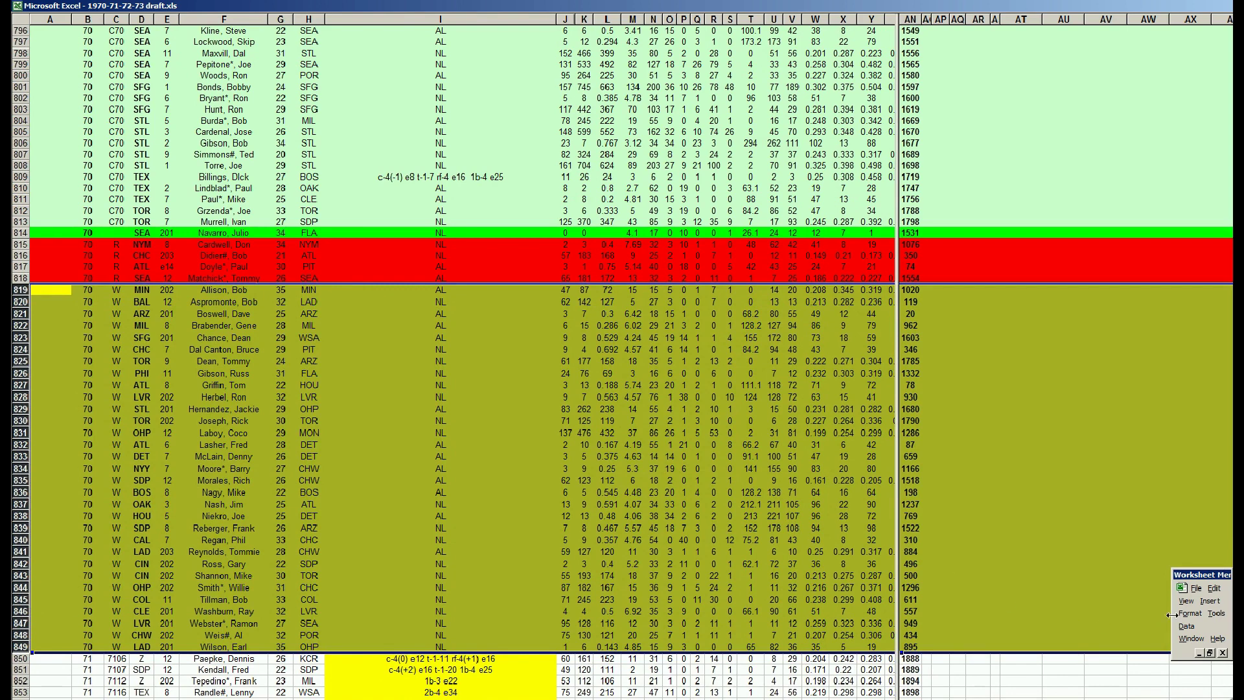
left_click(1215, 590)
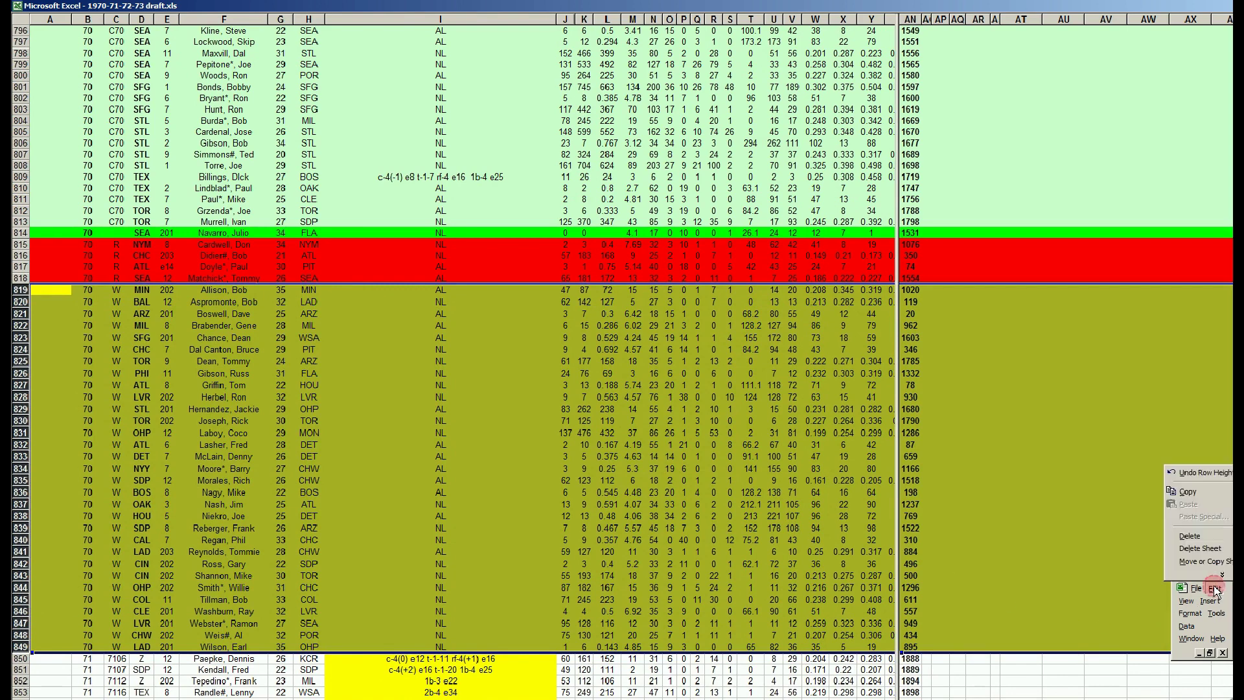
left_click(1213, 480)
Go through the yellow 1970 W players one by one down to the last LAD player in row 849
left_click(260, 368)
key("Up")
key("Up")
key("Up")
key("Up")
key("Up")
key("Up")
key("Up")
key("Down")
key("Down")
key("Down")
key("Down")
key("Down")
key("Down")
key("Down")
key("Down")
key("Down")
key("Down")
key("Down")
key("Down")
key("Down")
key("Down")
key("Down")
key("Down")
key("Down")
key("Down")
key("Down")
key("Down")
key("Down")
key("Down")
key("Down")
key("Down")
key("Down")
key("Down")
key("Down")
key("Down")
key("Down")
key("Down")
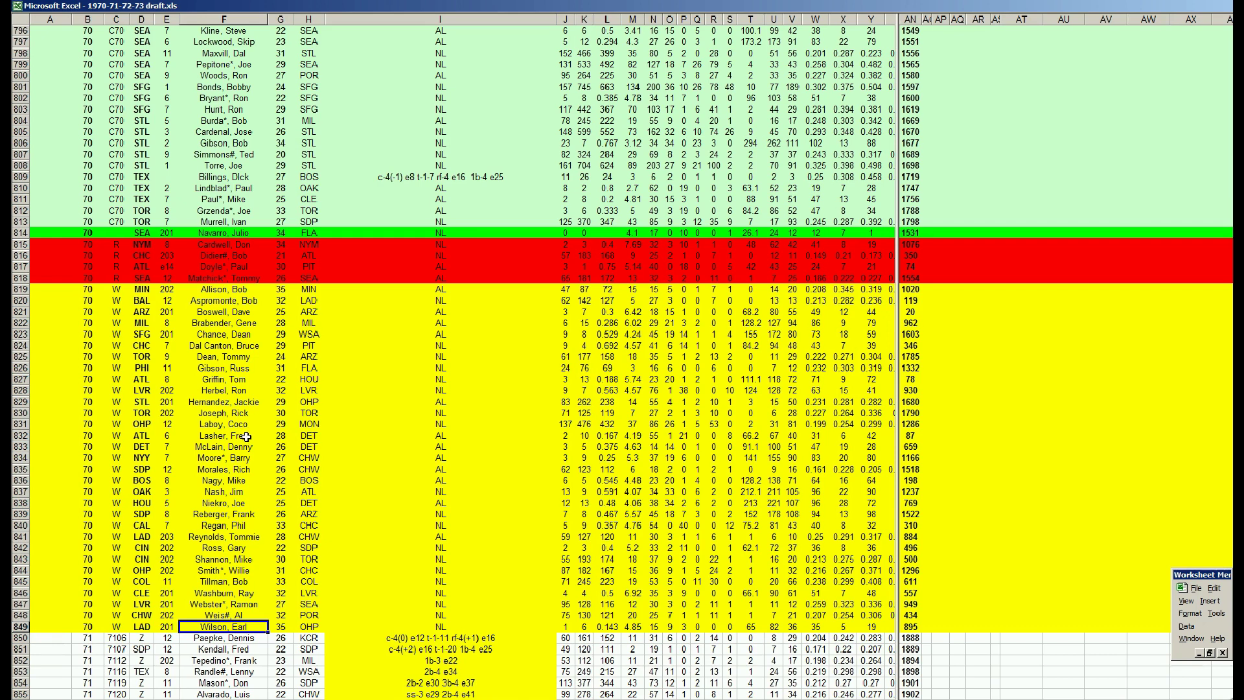
Highlight row 850, the first 1971 player, and look over the uncolored 1971 group through row 897
scroll(251, 435, "down", 9)
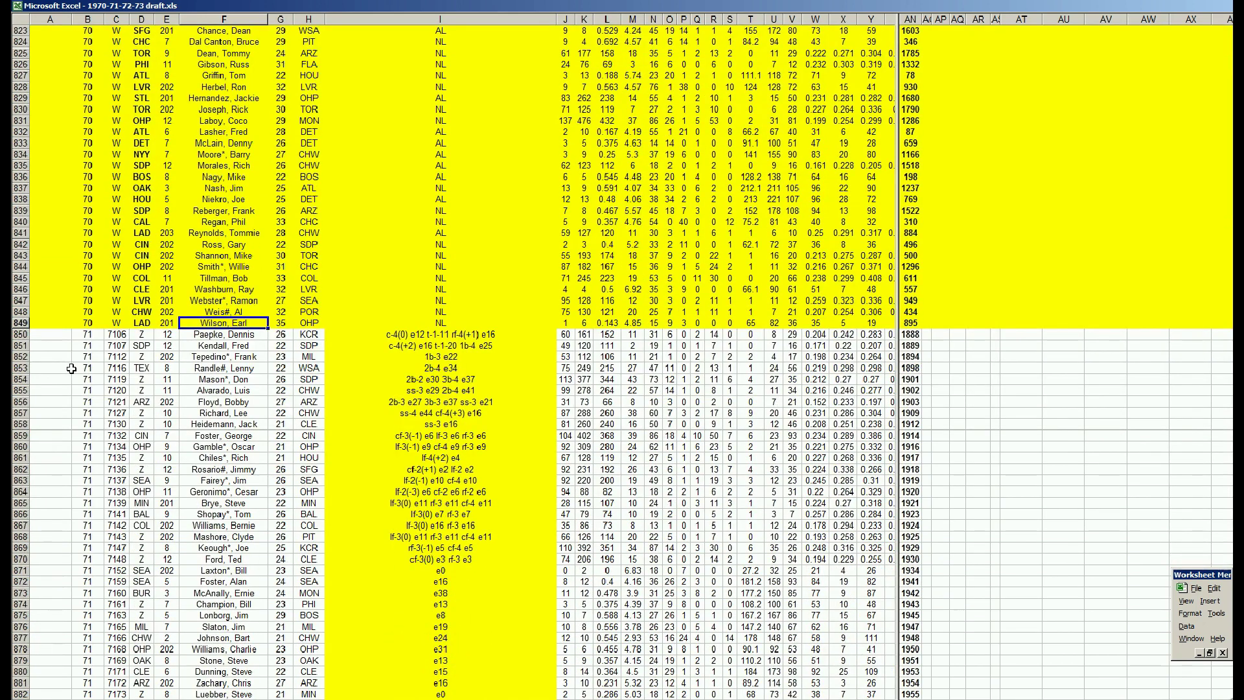
left_click(23, 335)
scroll(134, 288, "down", 7)
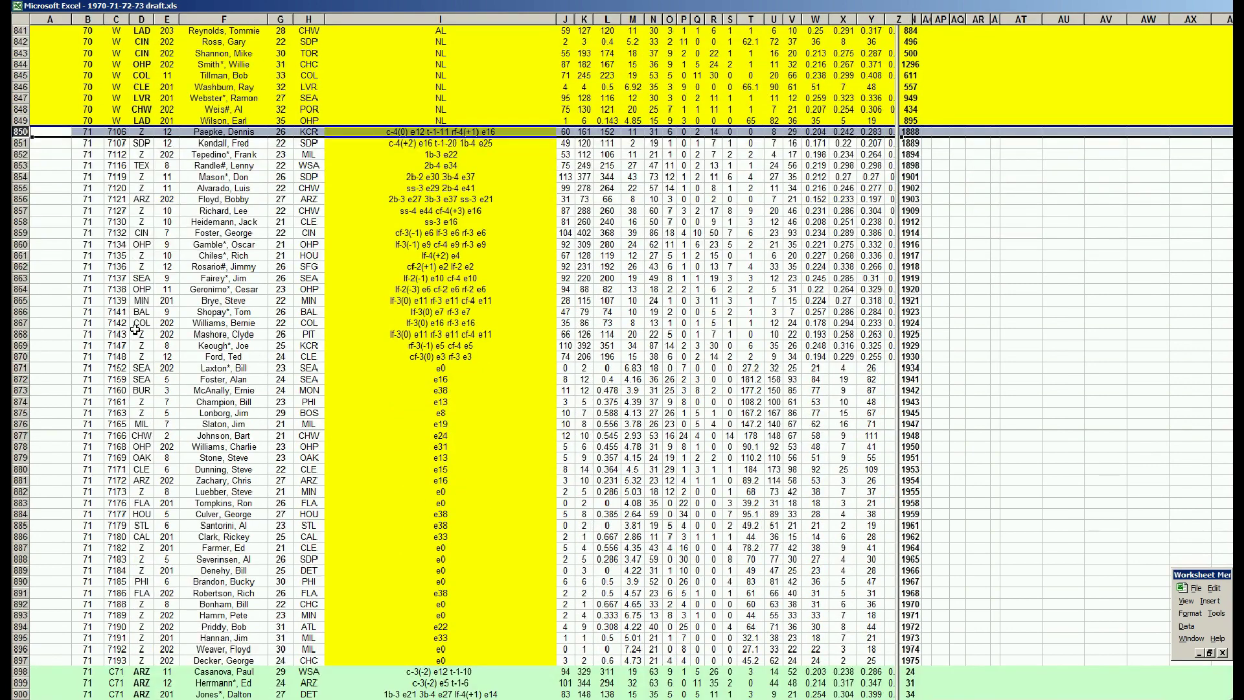
scroll(144, 269, "down", 3)
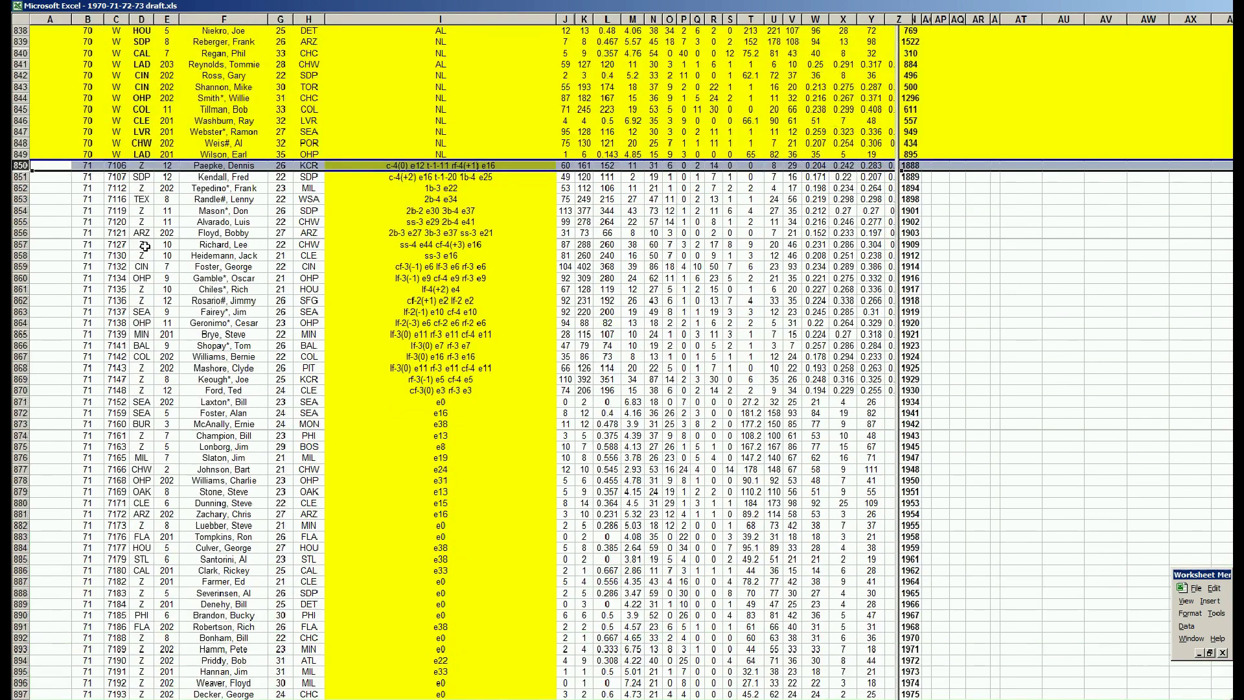
scroll(142, 243, "up", 6)
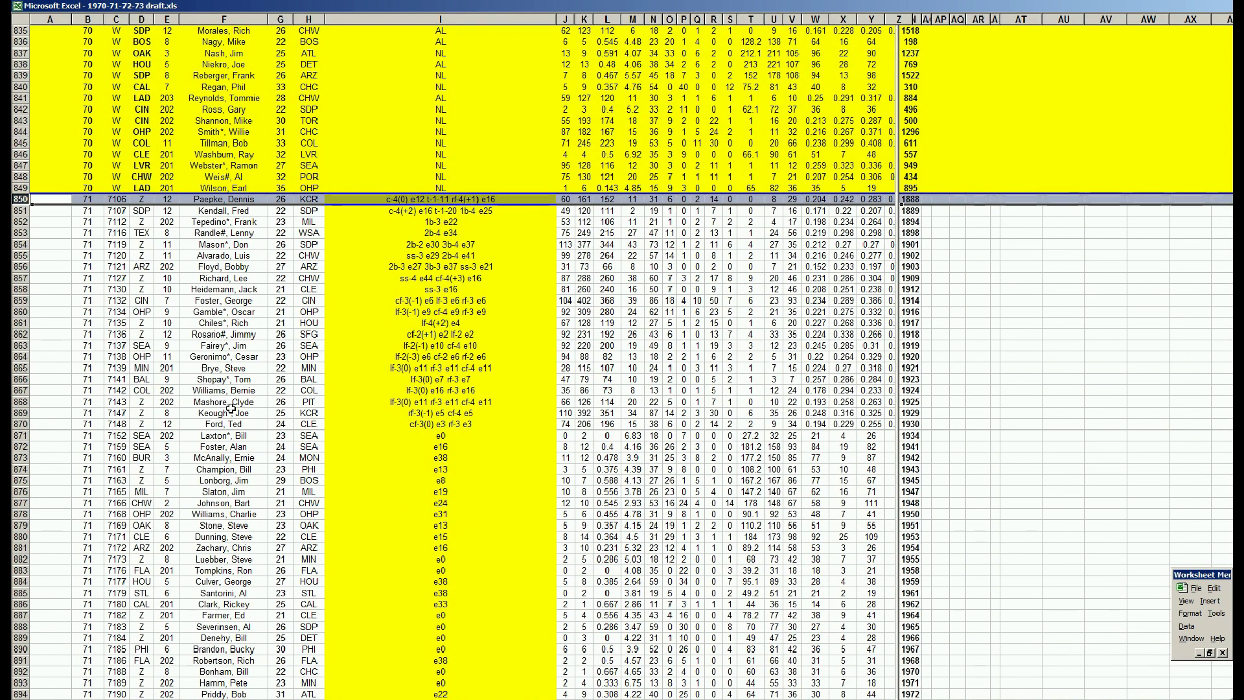
scroll(256, 395, "down", 5)
Look over the C71 group and the red, yellow and magenta rows below it, and point out the OAK player in row 1116
scroll(257, 396, "down", 20)
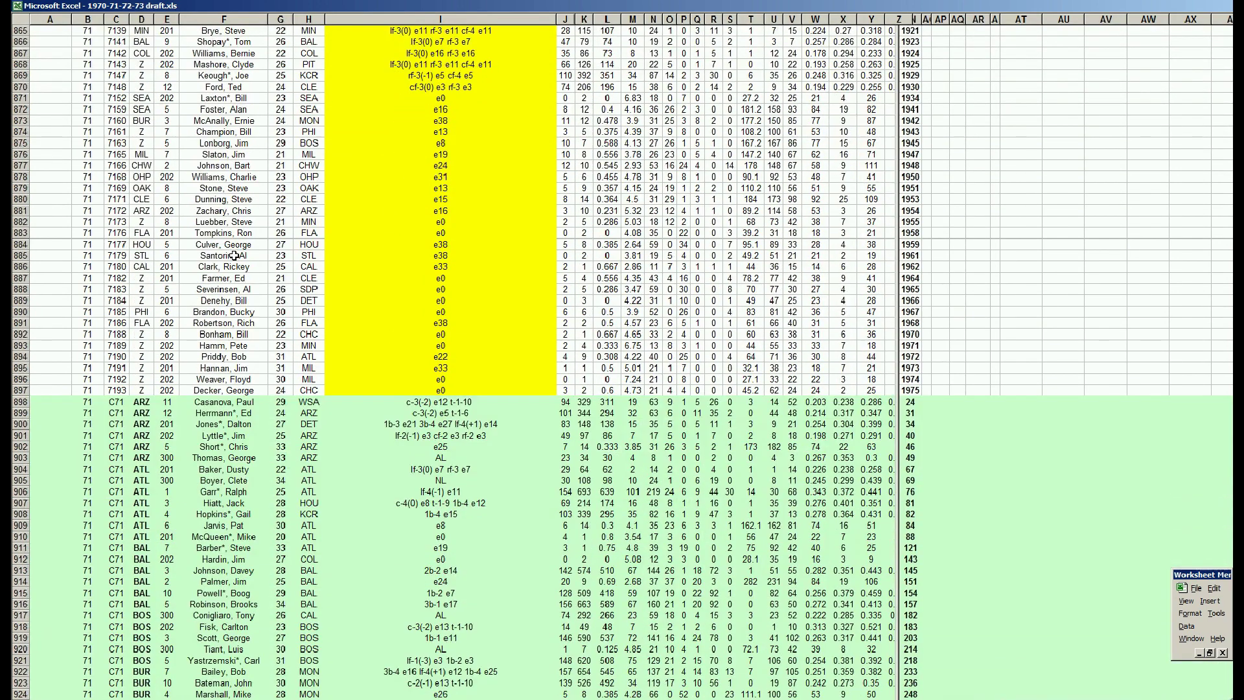
scroll(220, 298, "down", 20)
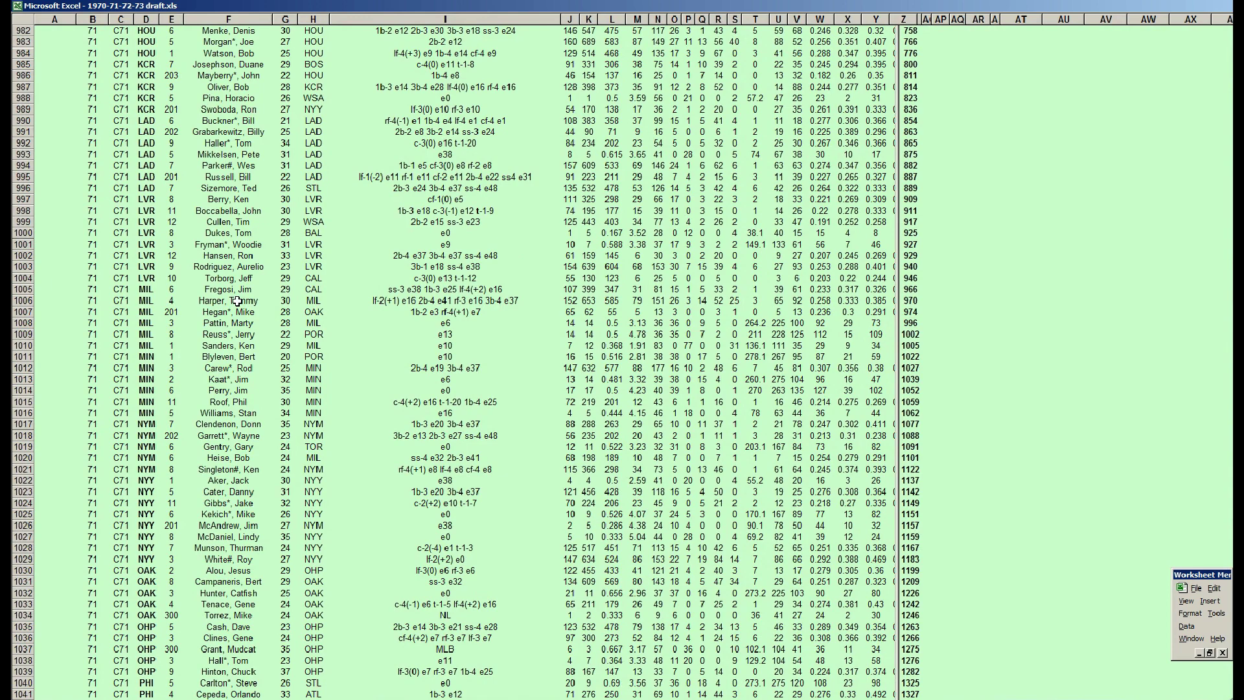
scroll(238, 301, "down", 16)
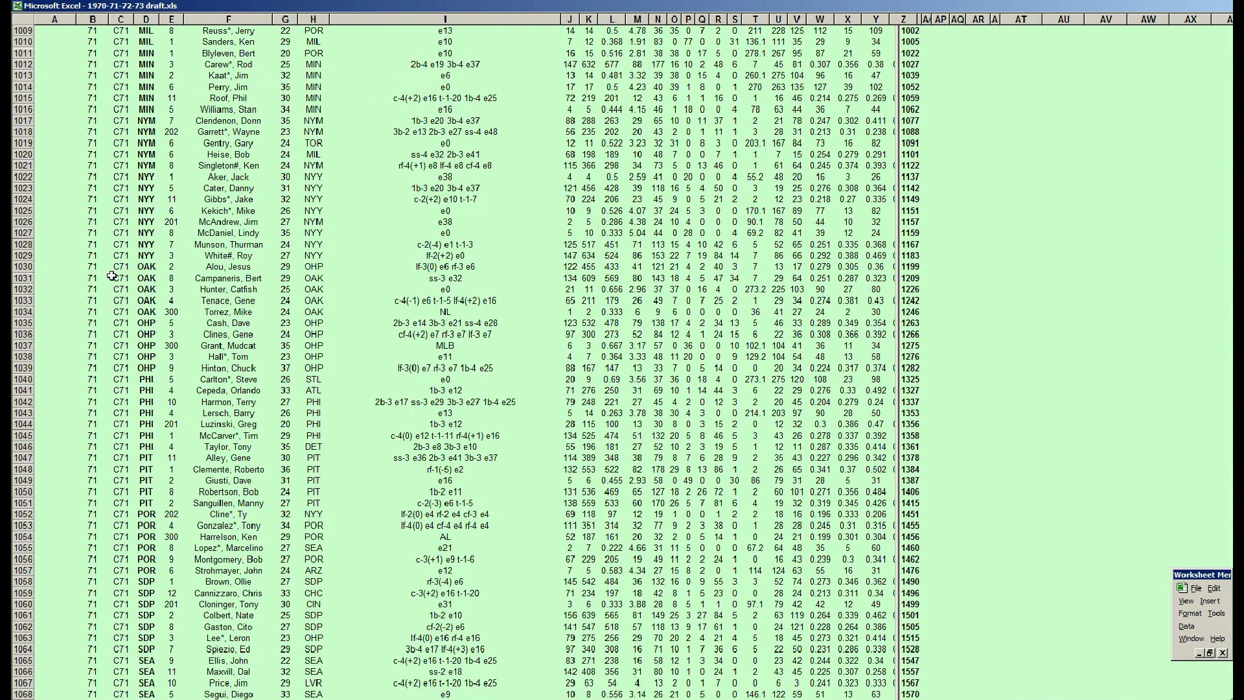
scroll(262, 294, "down", 19)
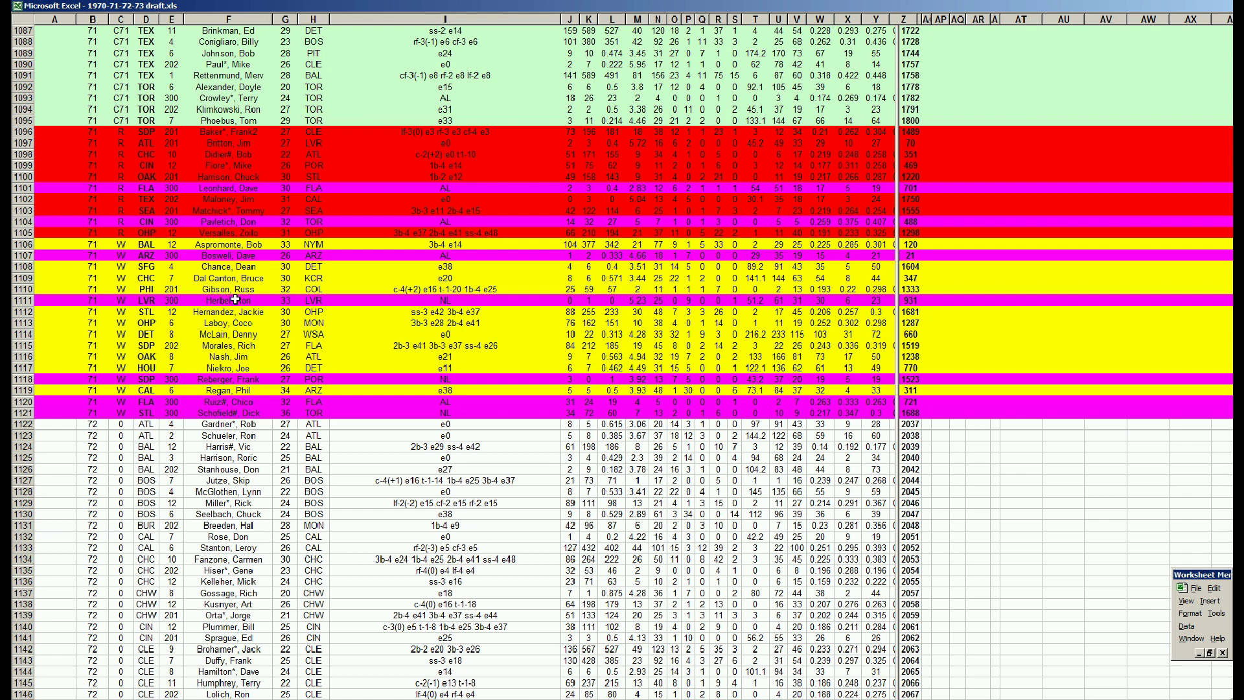
left_click(214, 353)
Highlight the first uncolored 1972 players in rows 1122 to 1139 and point out the ATL team in row 1122 and the BUR player in row 1131
scroll(226, 359, "down", 6)
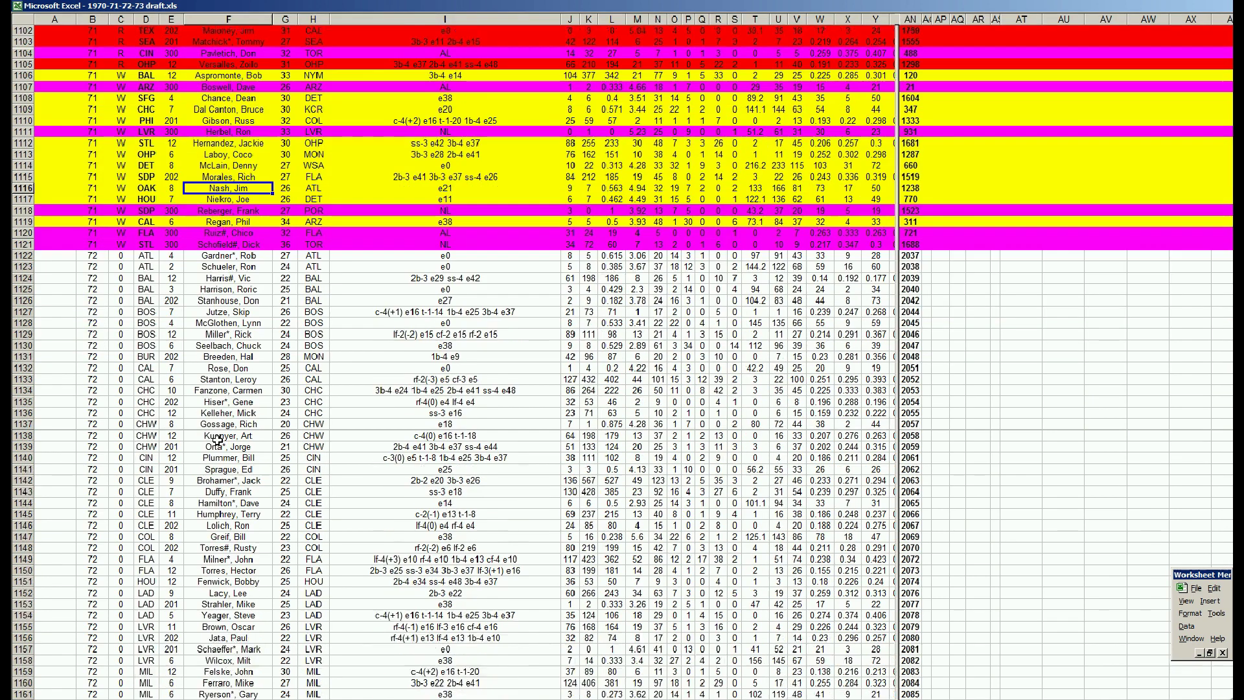
scroll(245, 370, "down", 4)
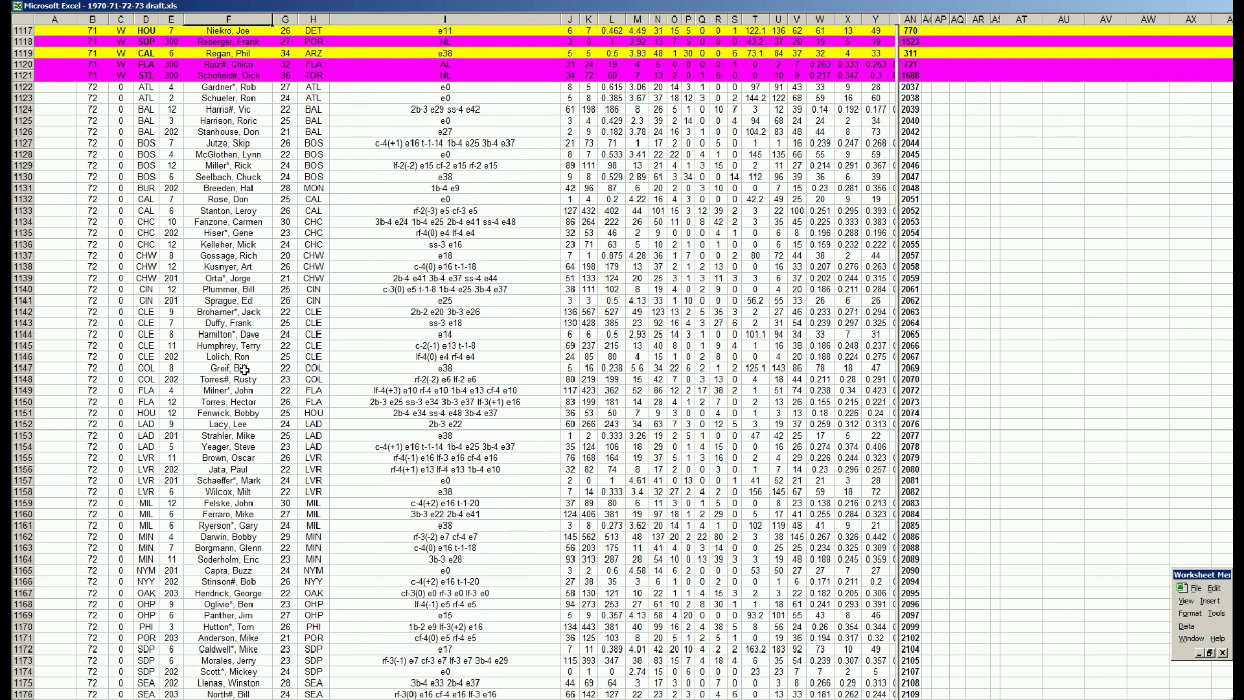
scroll(244, 369, "up", 3)
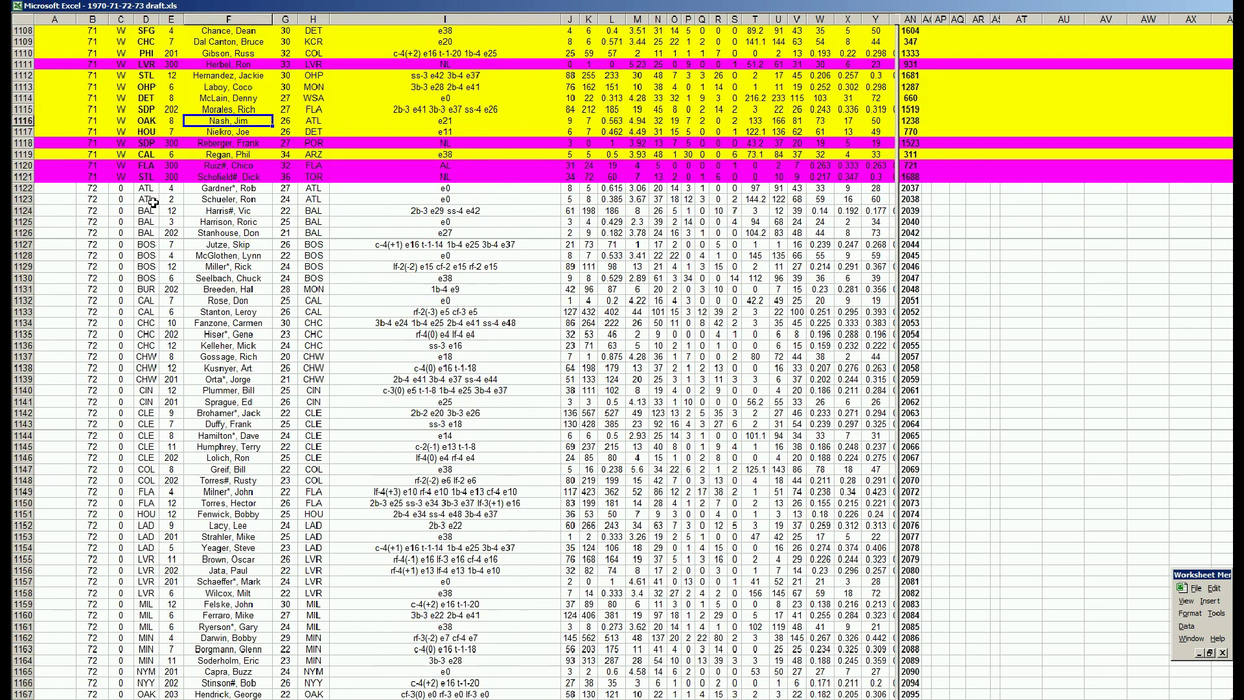
left_click_drag(24, 189, 23, 455)
left_click(55, 458)
left_click_drag(26, 189, 26, 379)
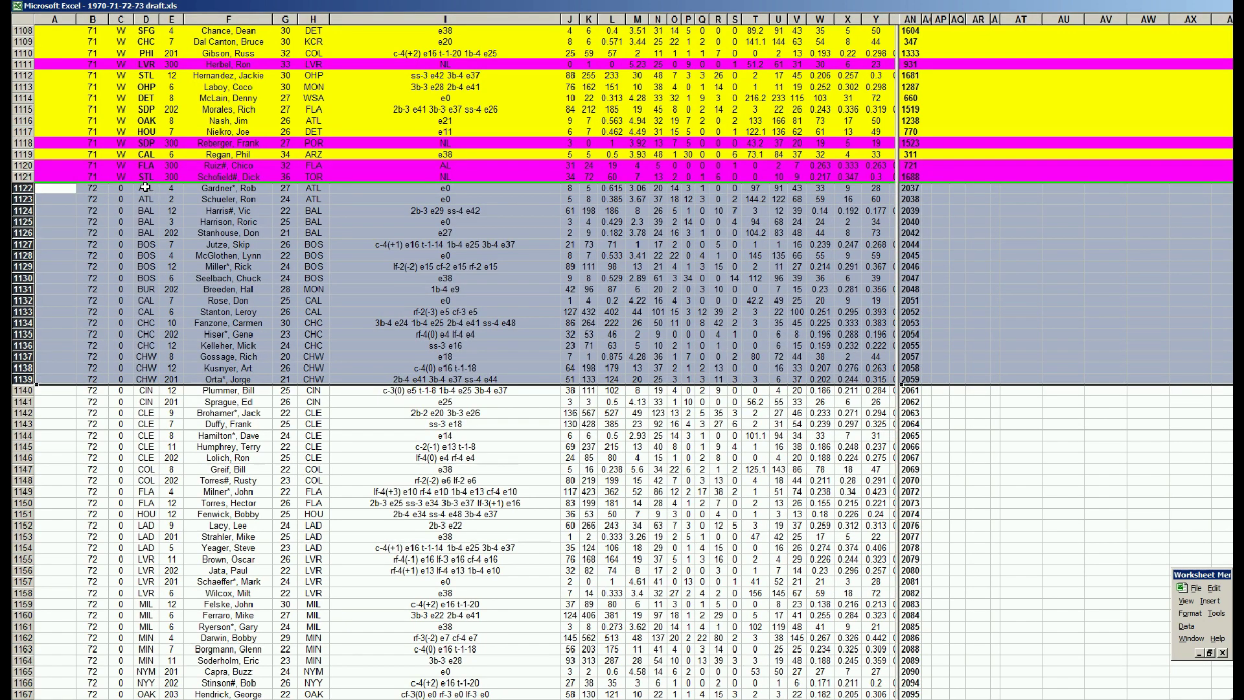
left_click(146, 188)
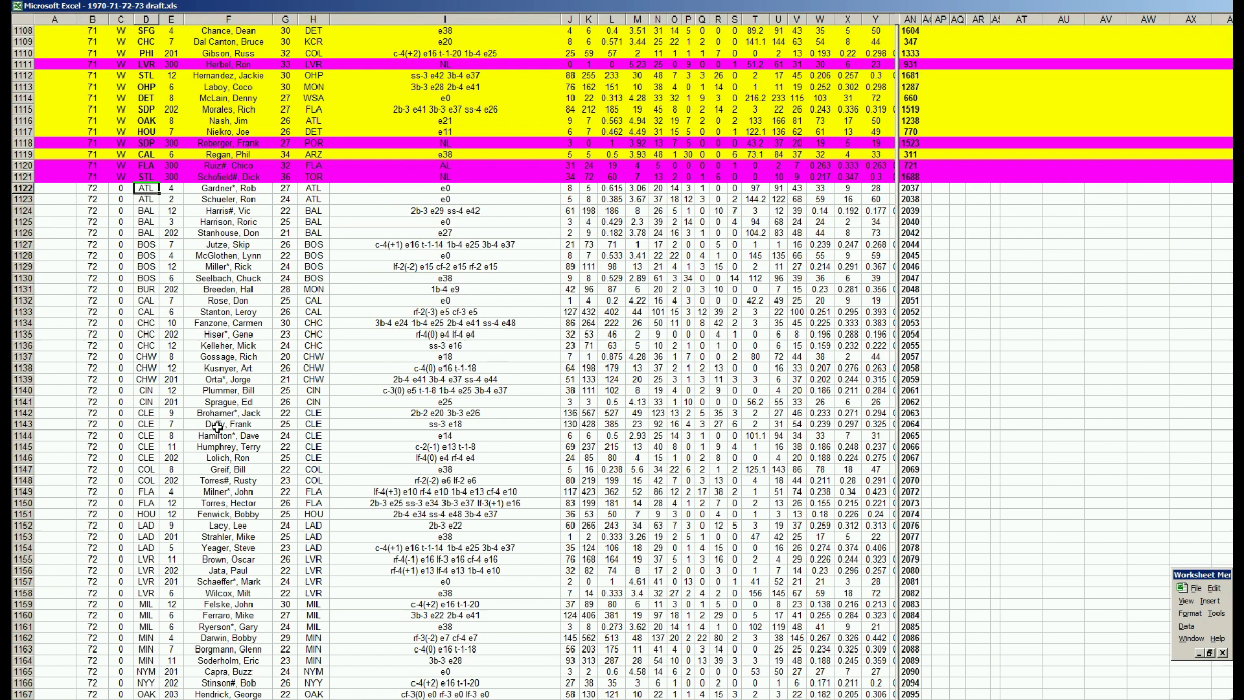
left_click(232, 289)
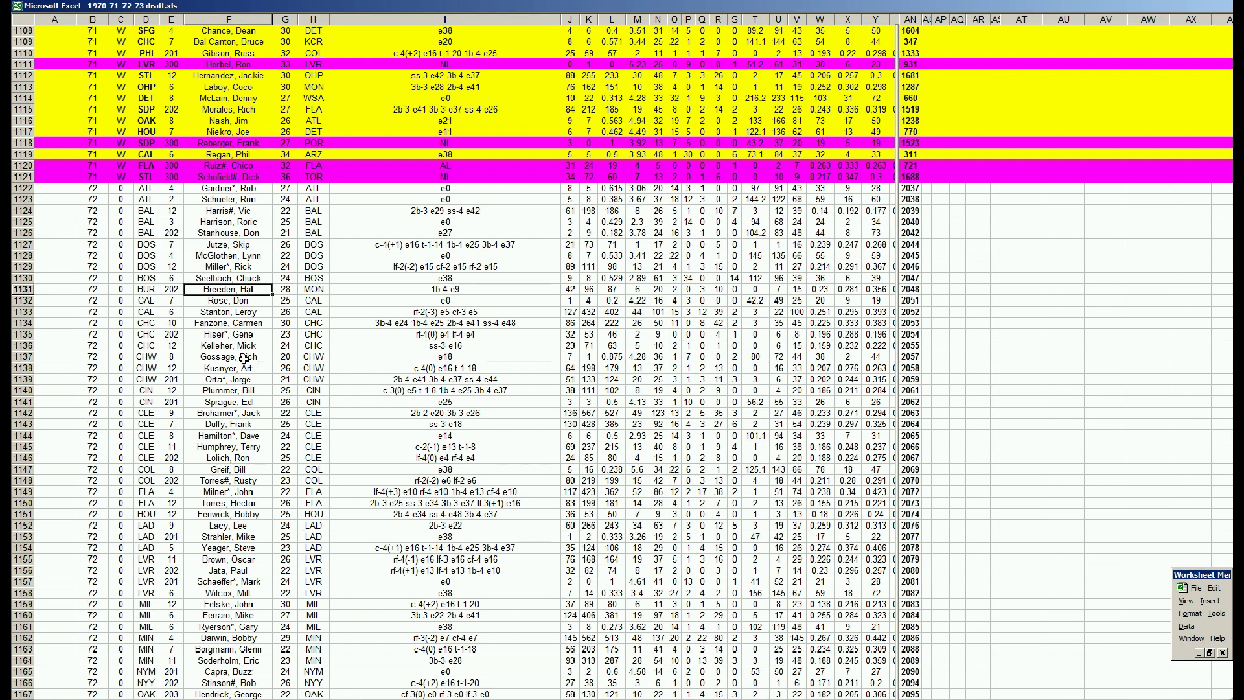
Look through the remaining uncolored 1972 players to row 1216 and point out number 7239 in row 1205
scroll(167, 387, "down", 9)
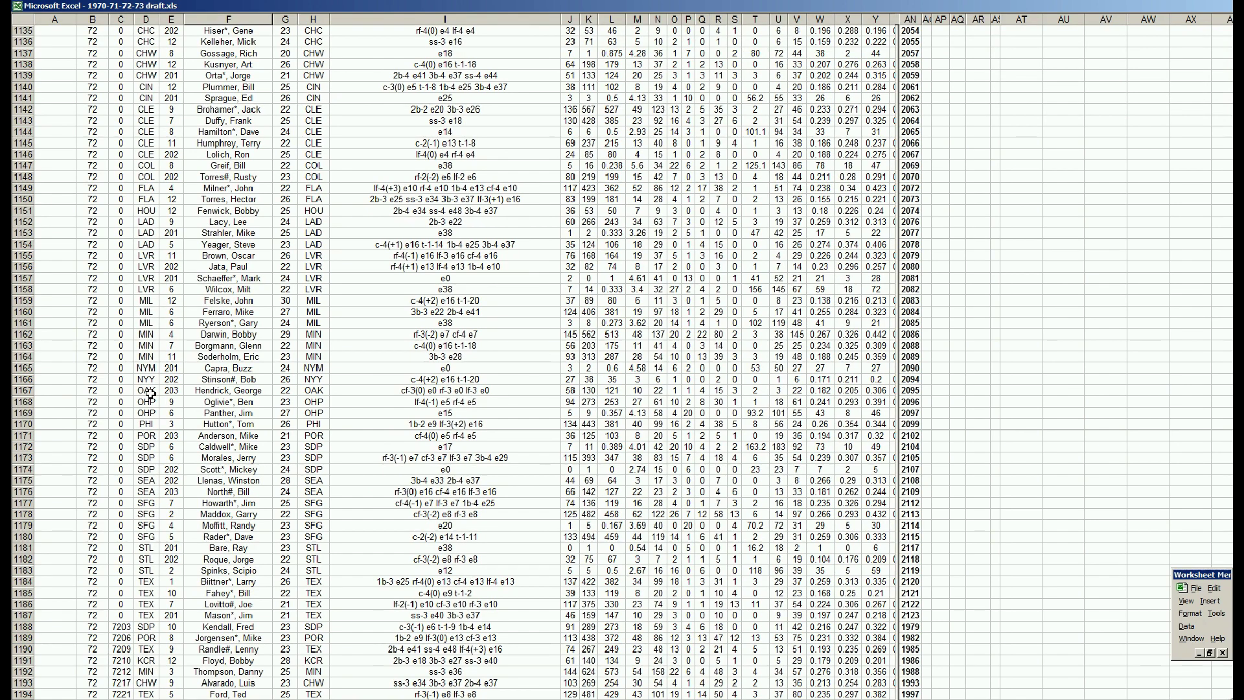
scroll(144, 381, "down", 11)
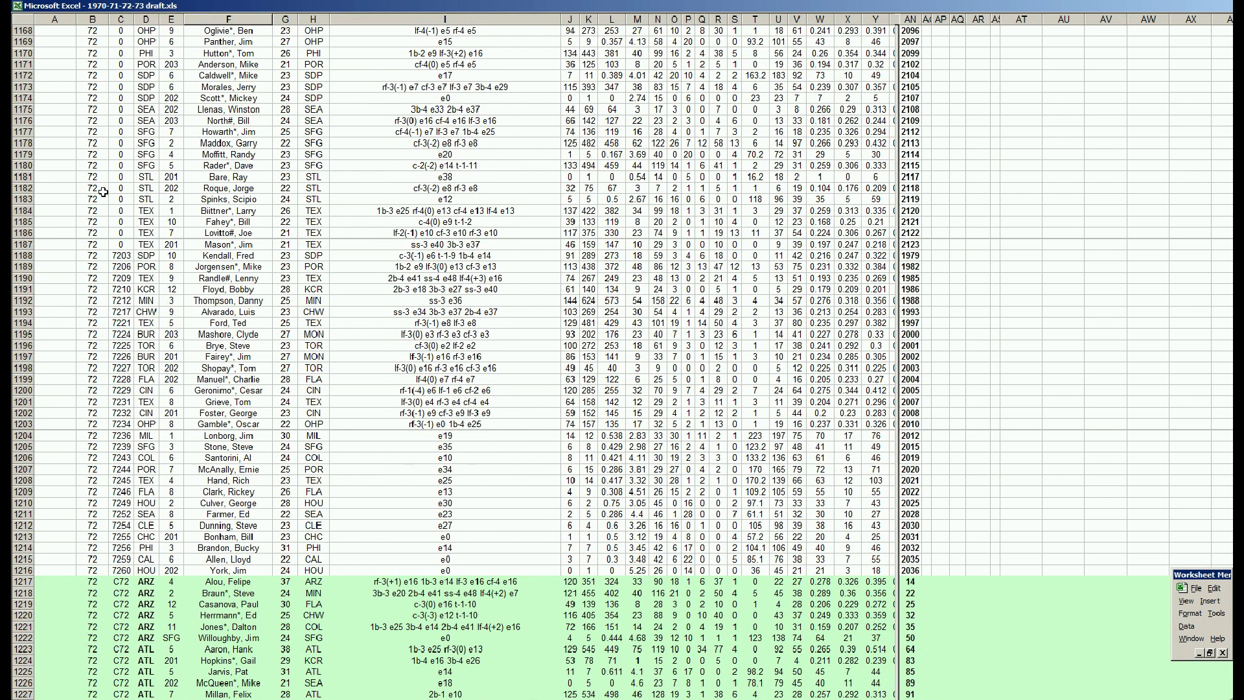
left_click(130, 446)
Look over the C72 group from row 1217 to row 1458 and point out the yellow W player of SDP in row 1464
scroll(144, 443, "down", 15)
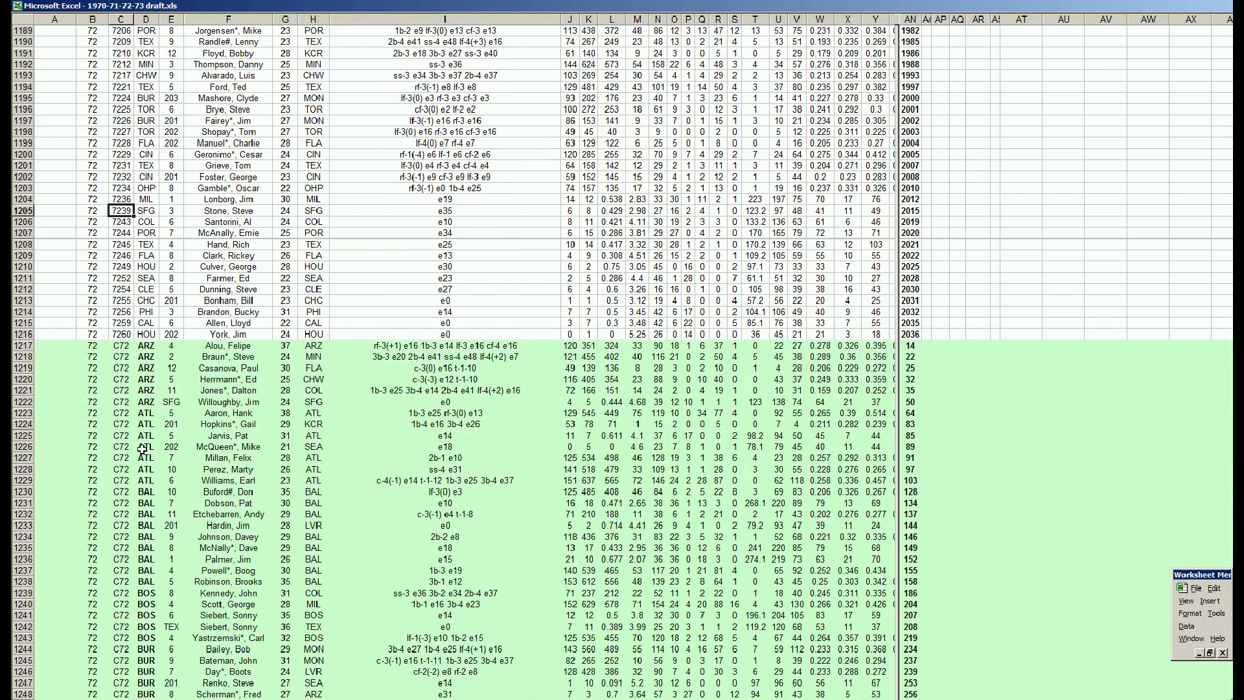
left_click(91, 311)
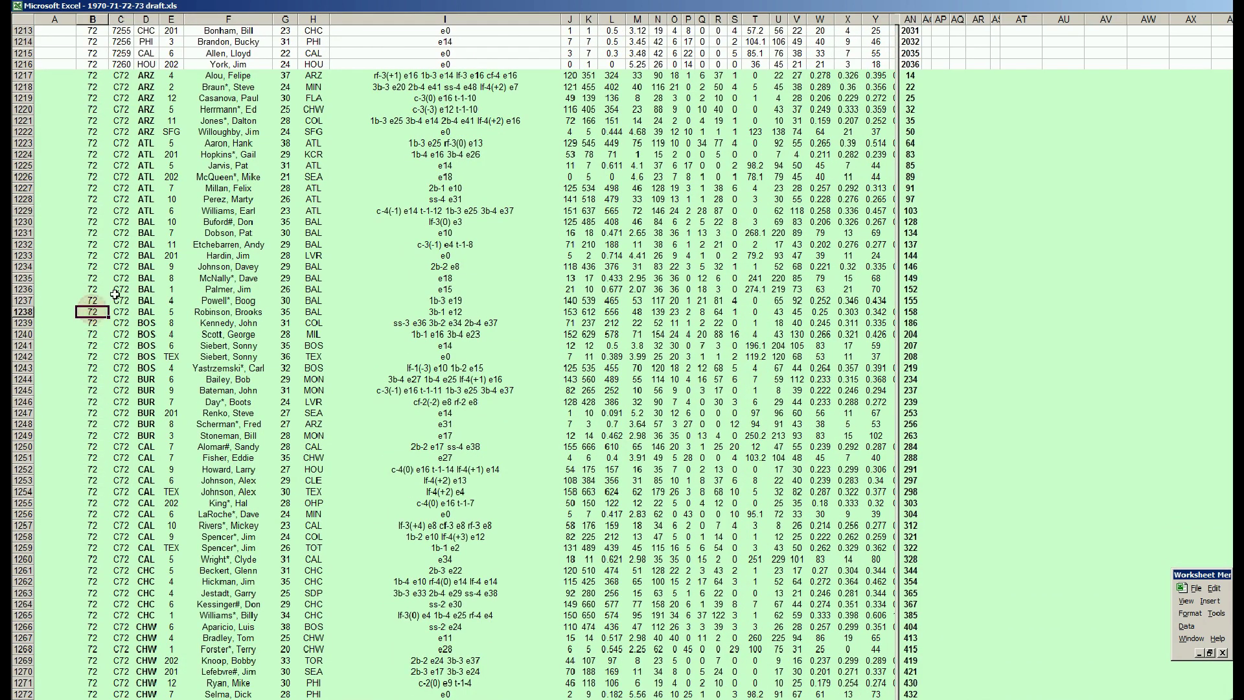
scroll(117, 296, "down", 5)
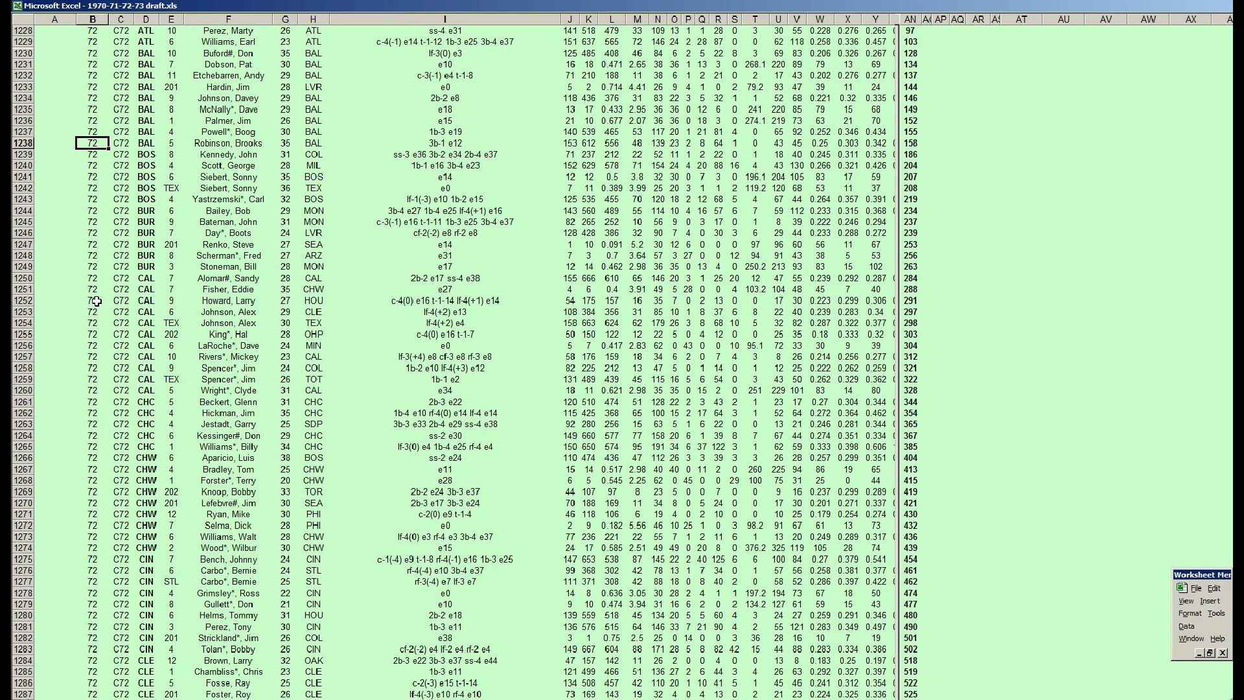
scroll(96, 300, "down", 20)
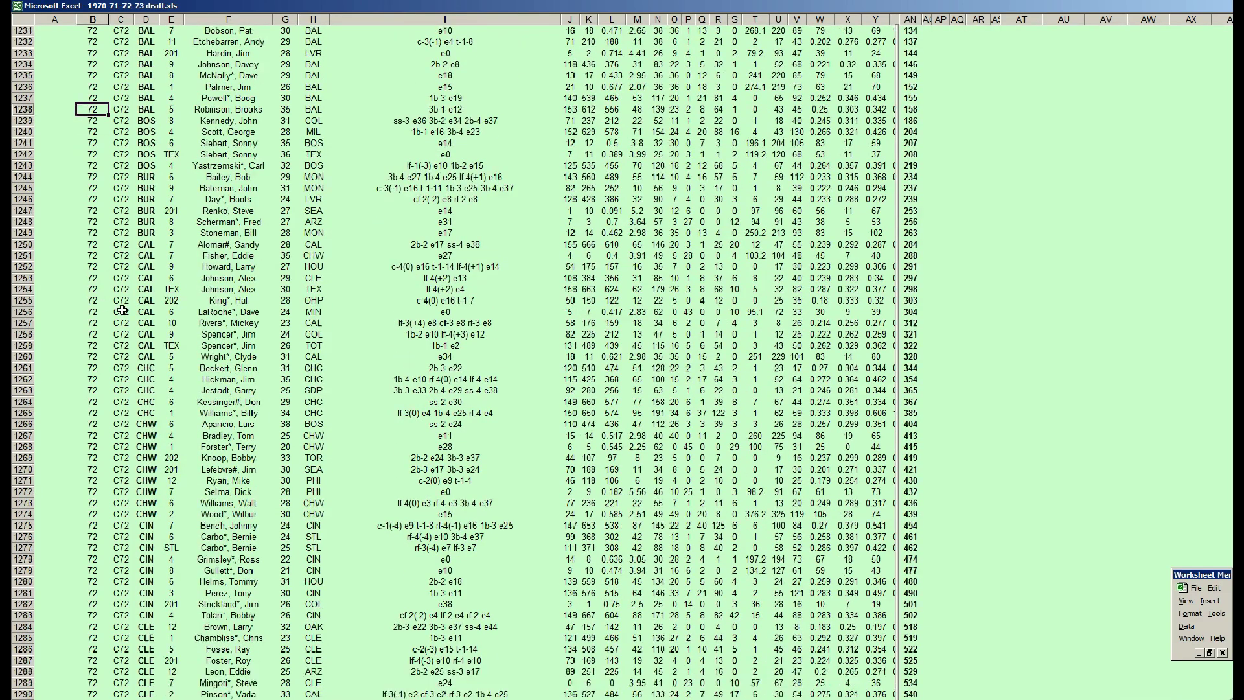
scroll(123, 310, "down", 20)
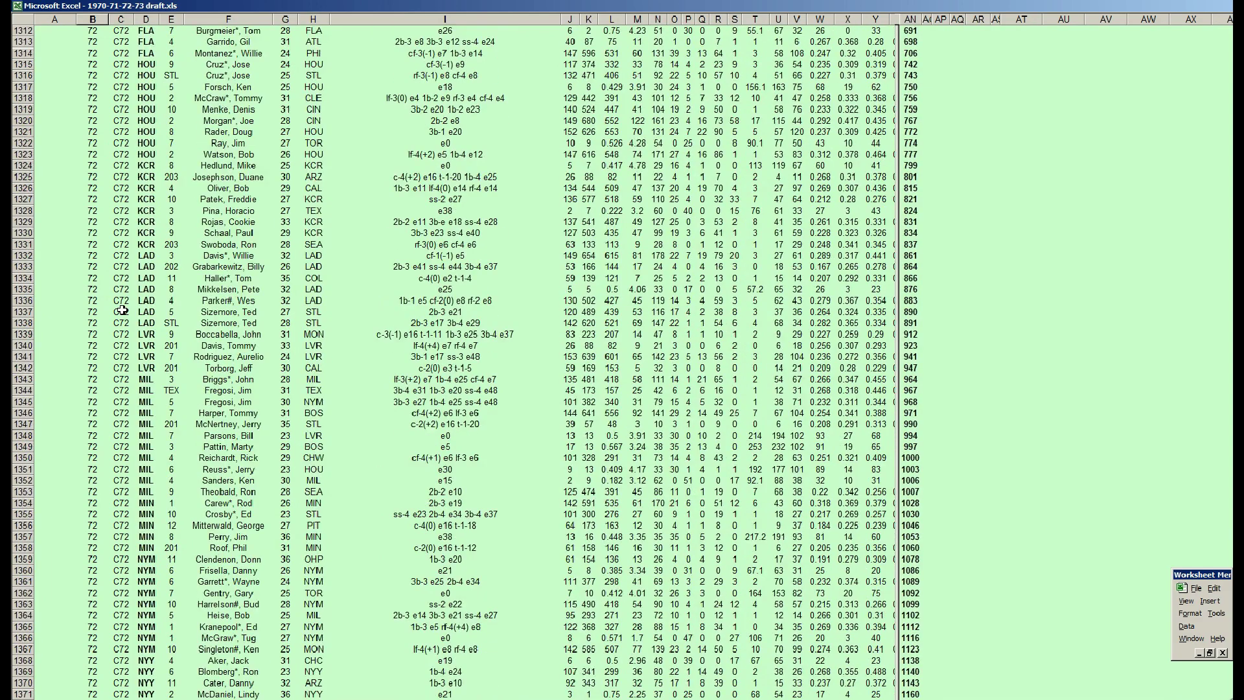
scroll(123, 310, "down", 12)
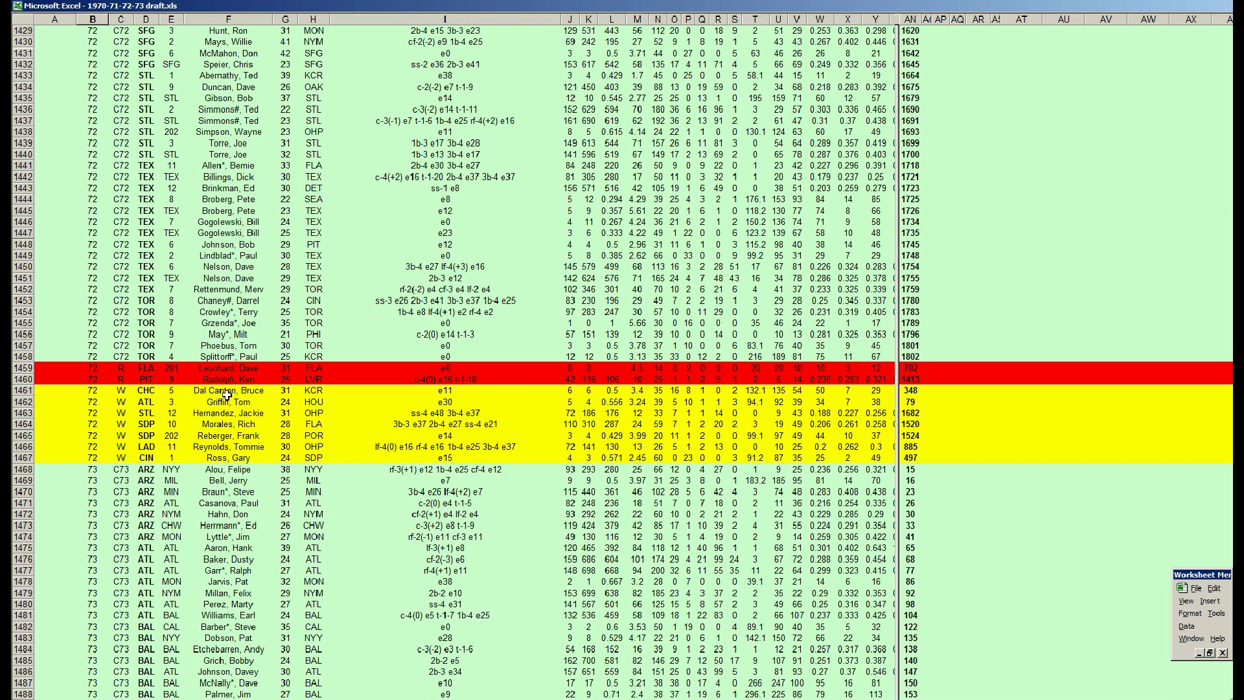
left_click(222, 422)
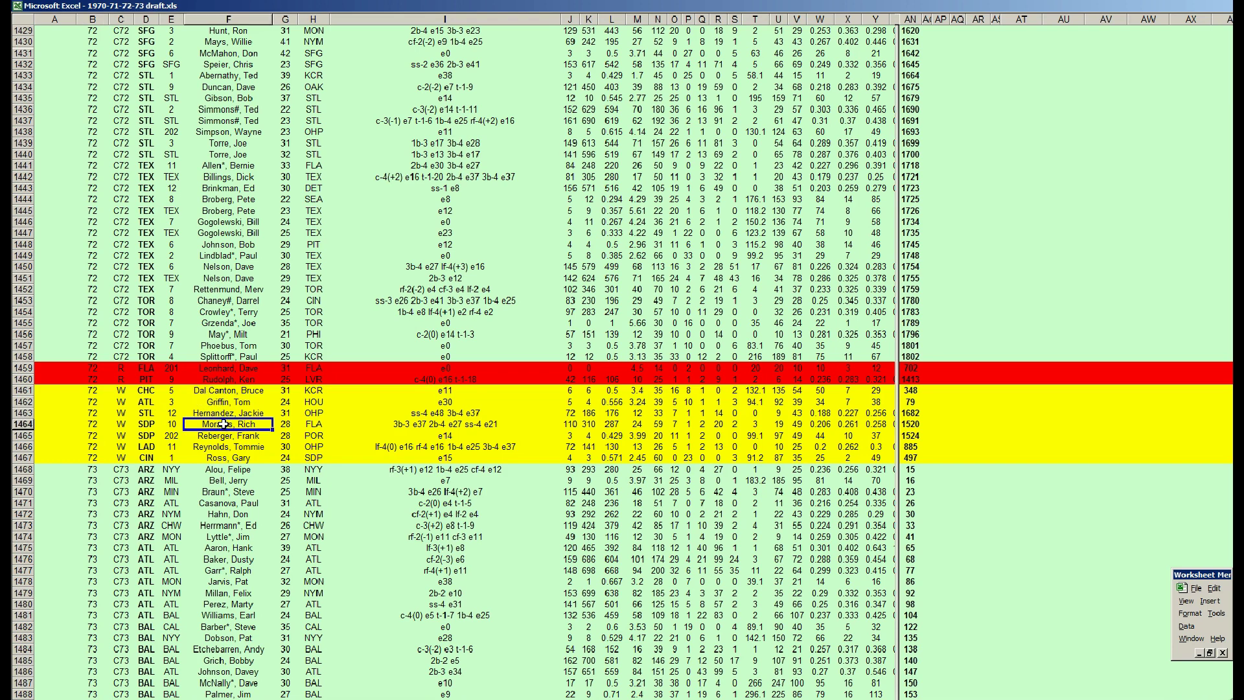
Look over the C73 group from row 1468 and point out the CIN entry beside the team column in row 1524
scroll(222, 435, "down", 7)
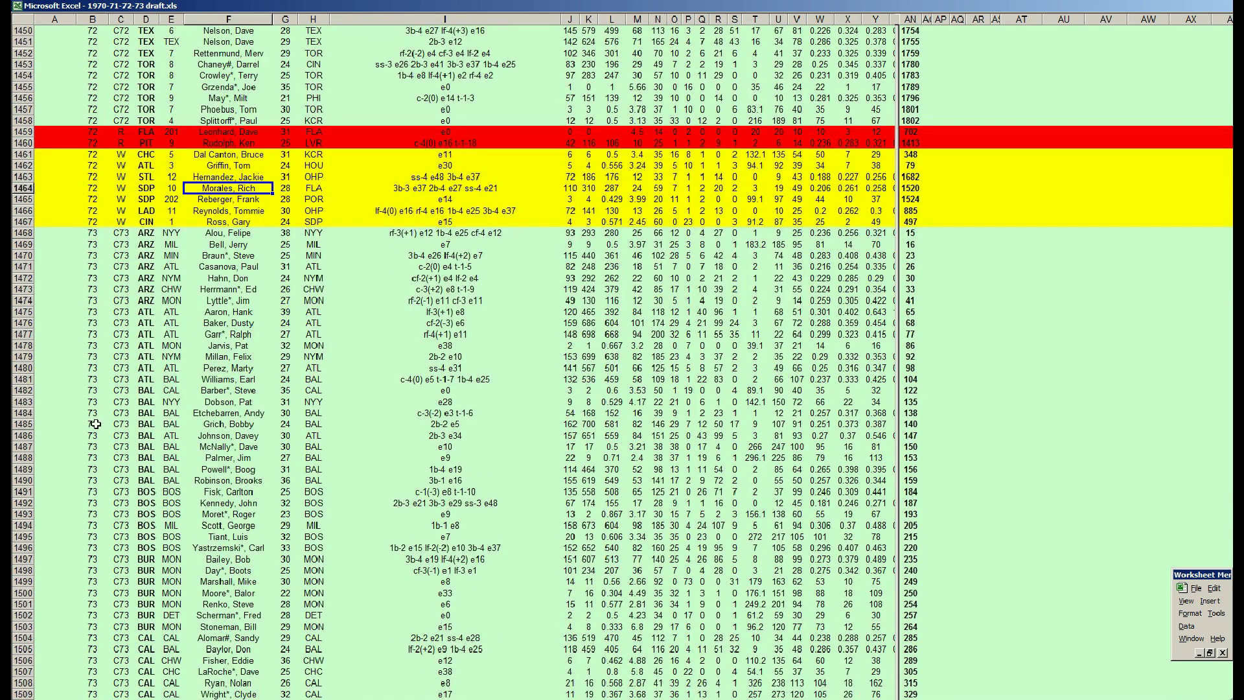
scroll(190, 420, "down", 9)
left_click(71, 381)
scroll(71, 392, "down", 3)
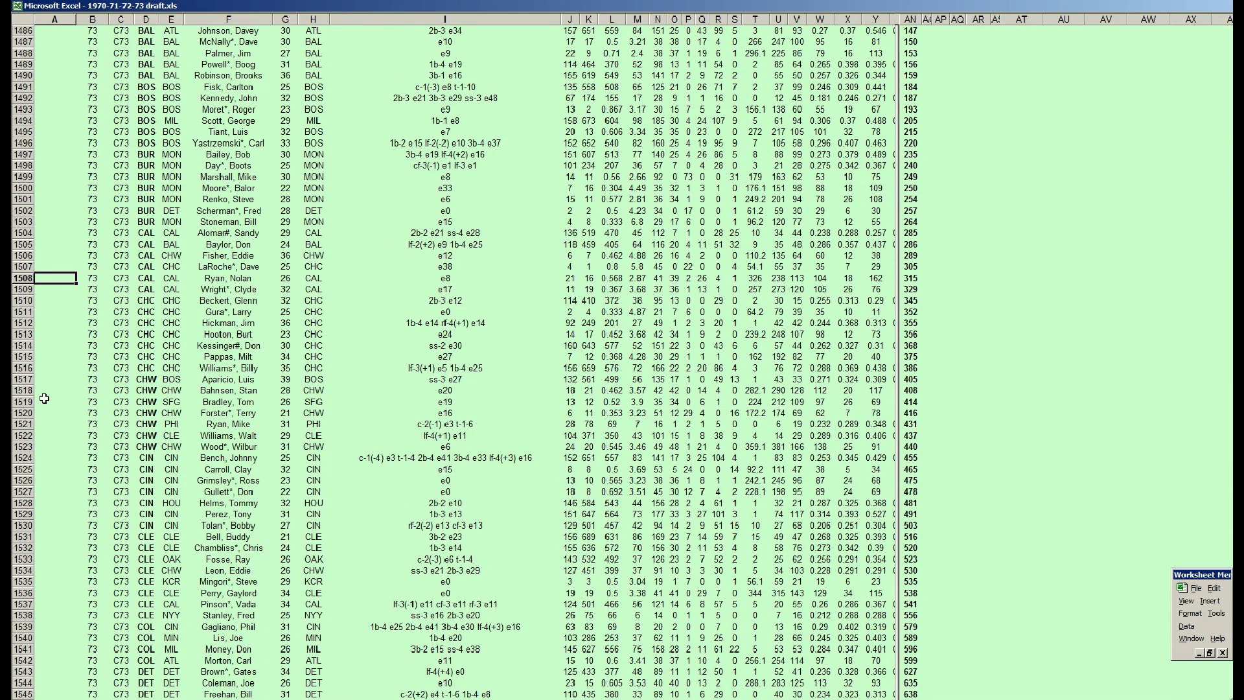
scroll(44, 398, "down", 3)
left_click(169, 358)
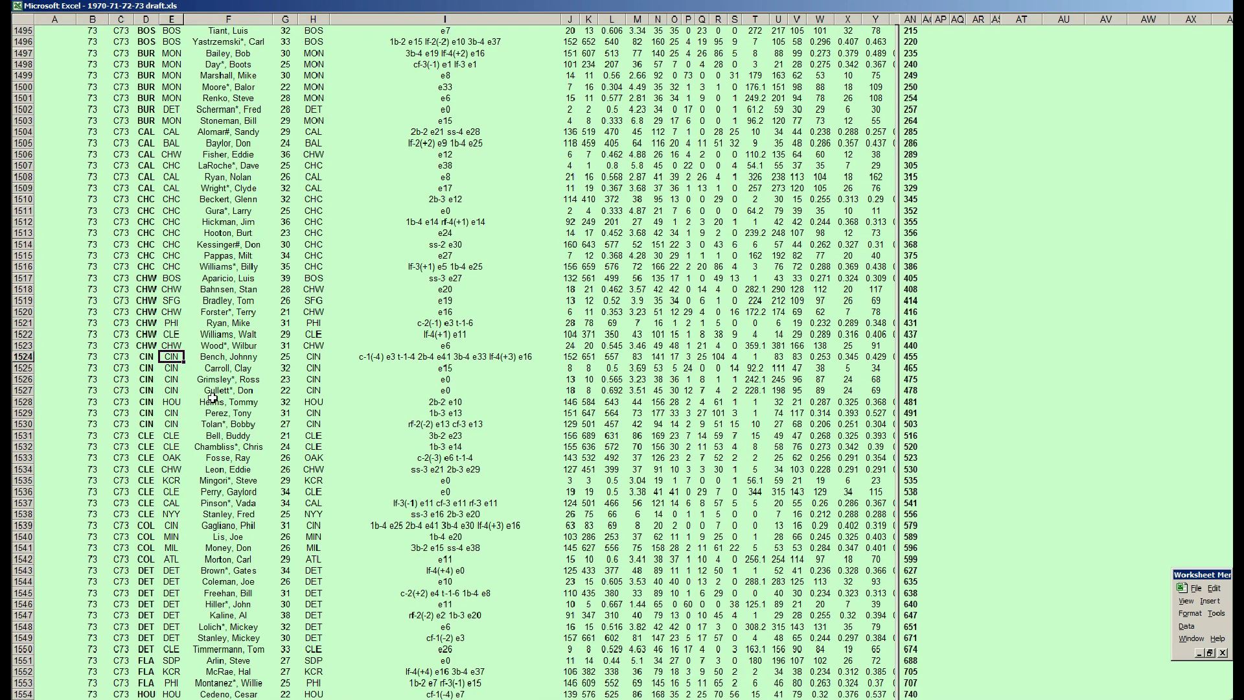
Look over the remaining C73 players to row 1686 and point out the red R player in row 1687 and the yellow W players in rows 1688 and 1689
scroll(211, 389, "down", 19)
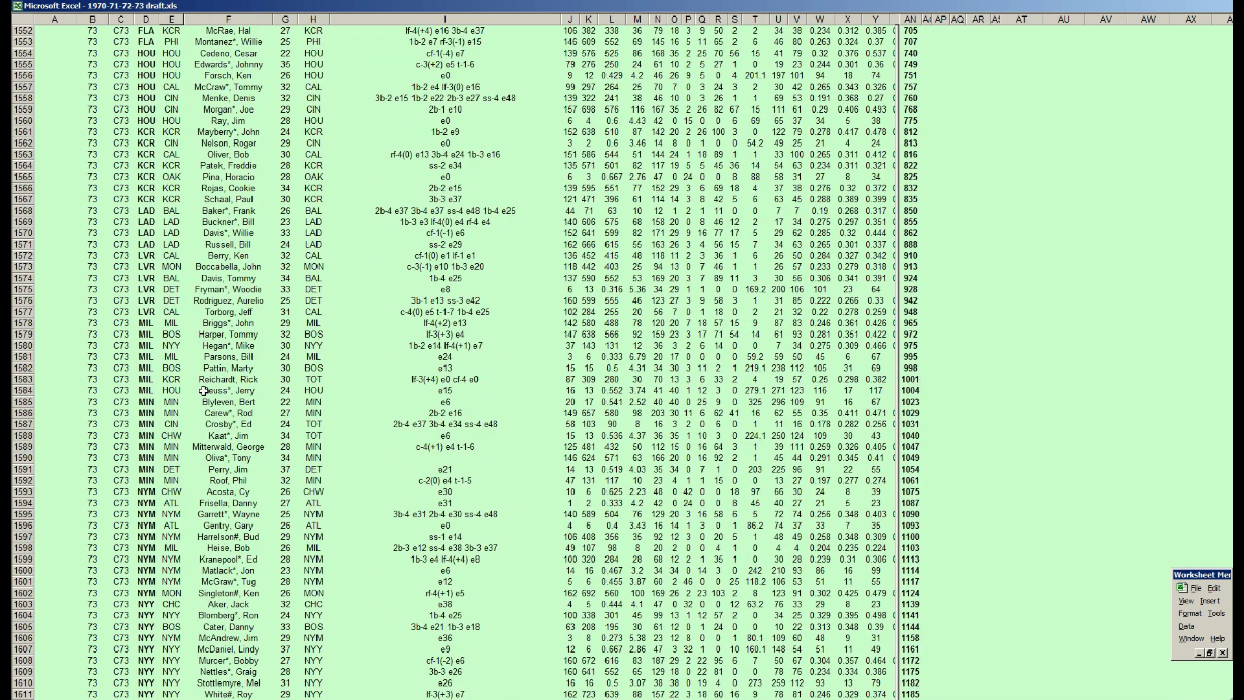
scroll(121, 315, "down", 2)
scroll(124, 320, "down", 18)
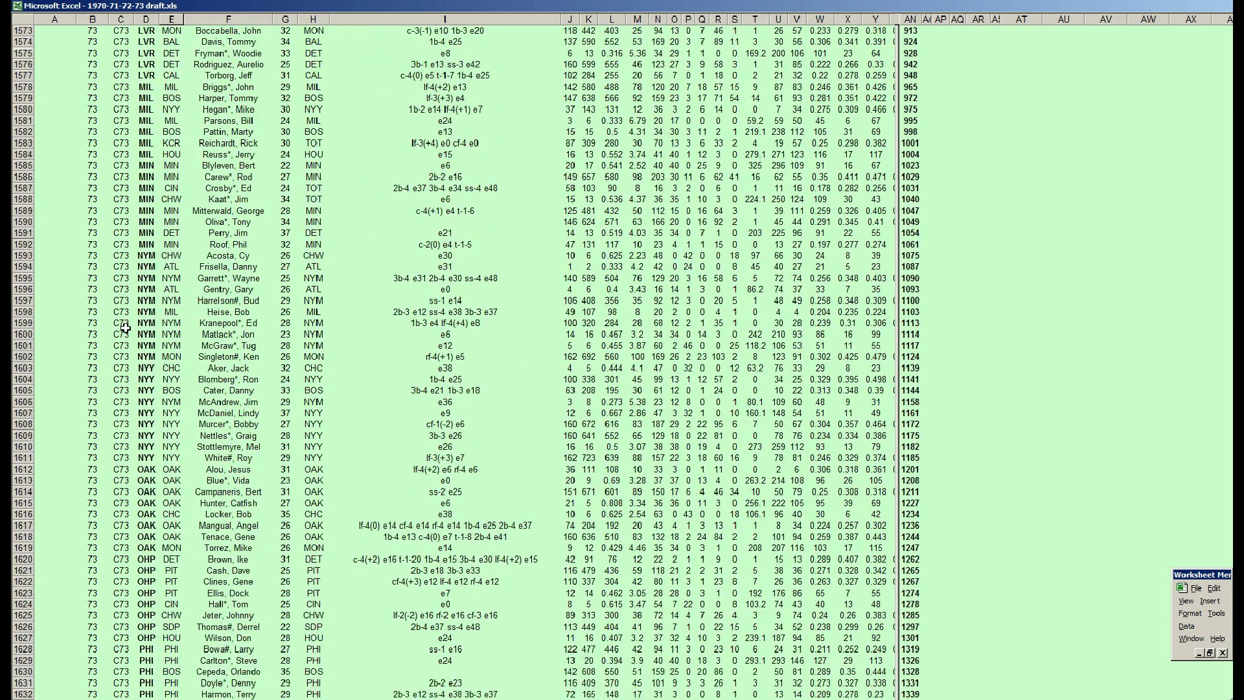
scroll(125, 331, "down", 13)
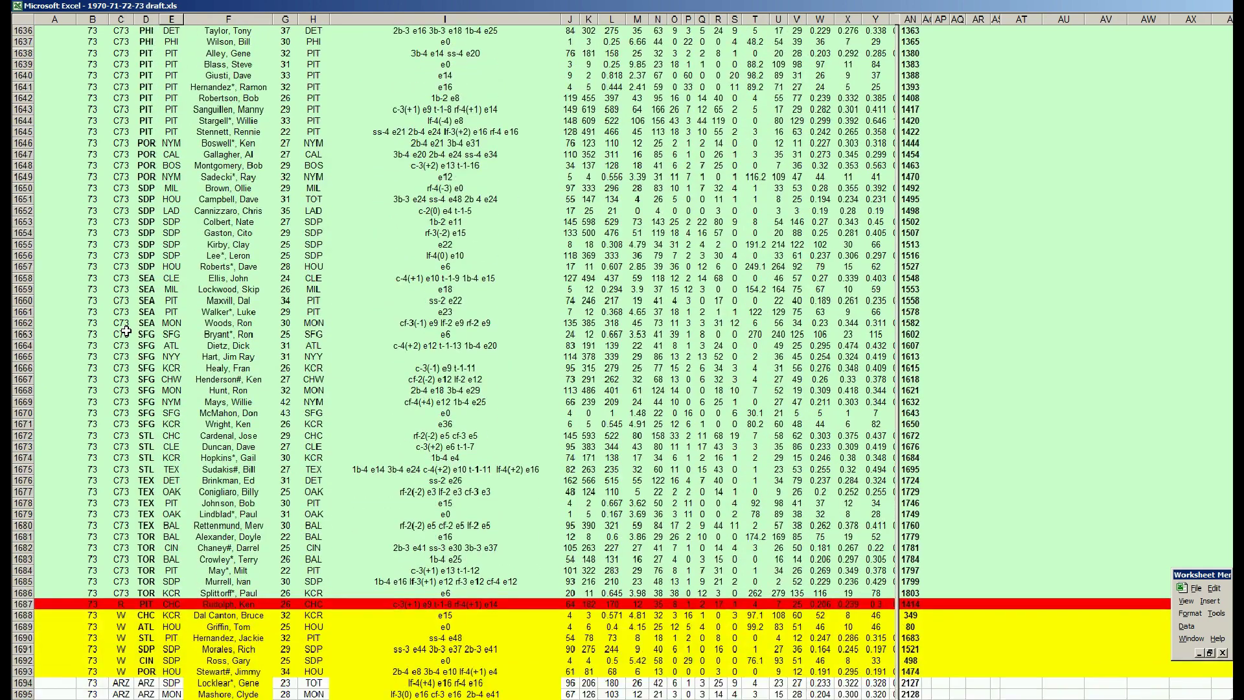
scroll(109, 426, "down", 2)
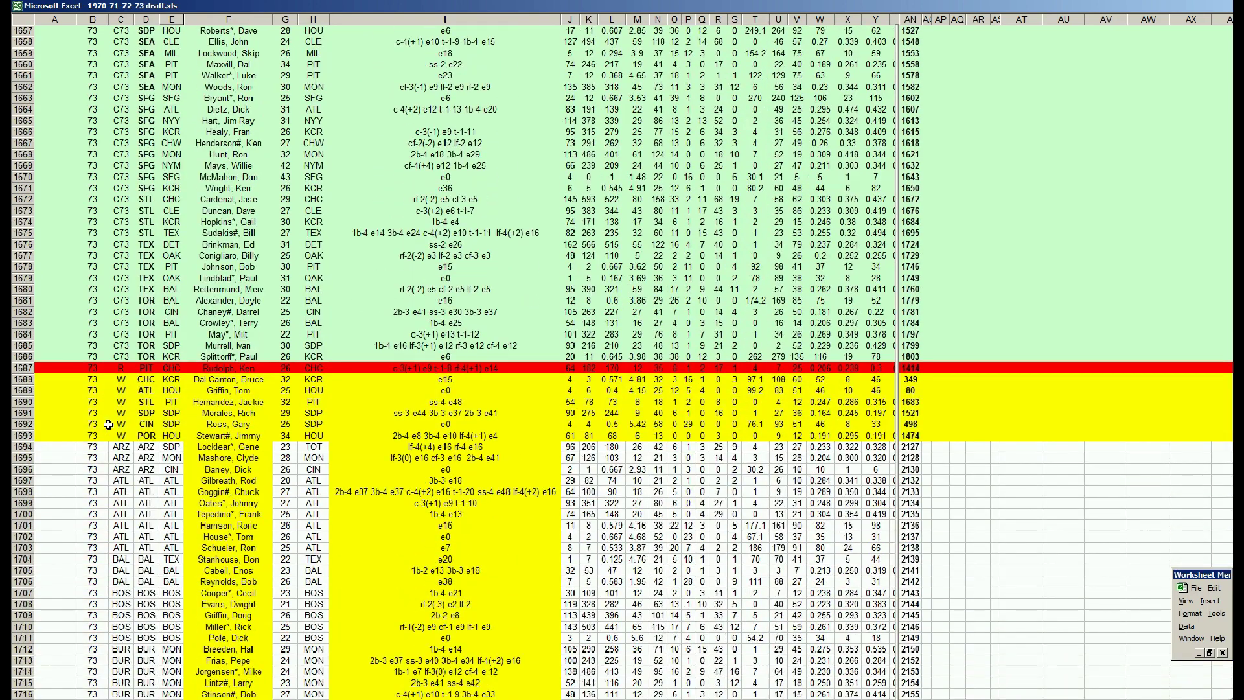
left_click(243, 368)
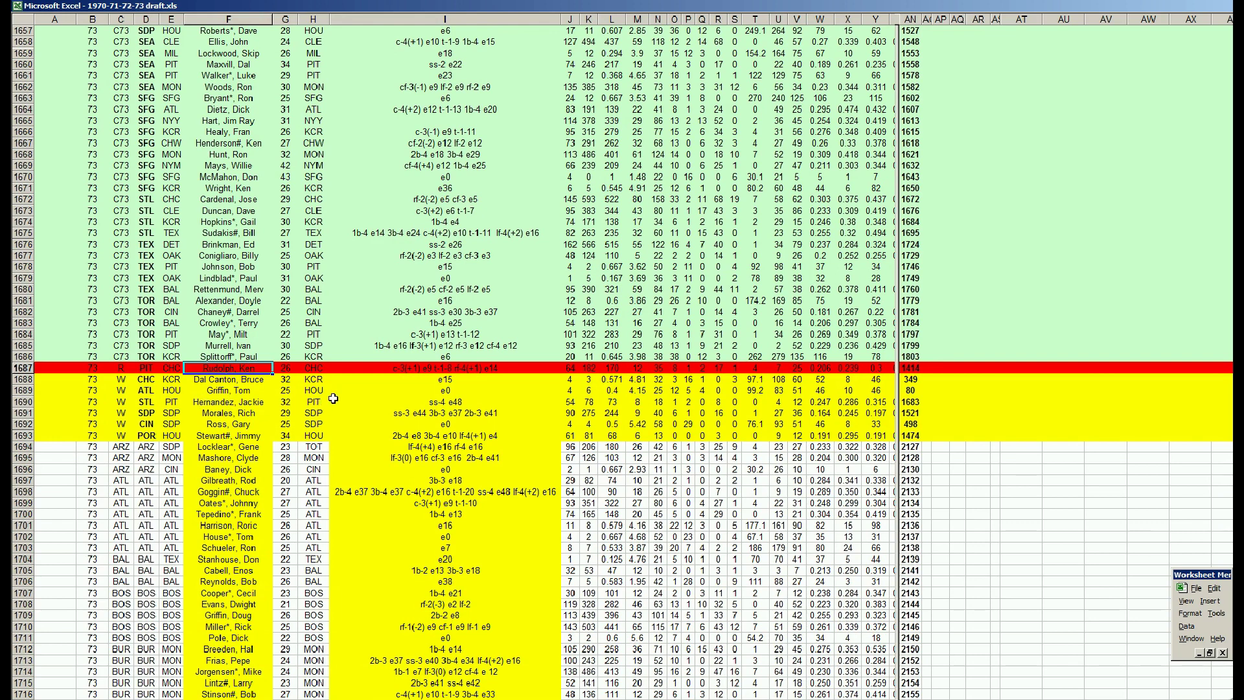
left_click(255, 382)
left_click(255, 393)
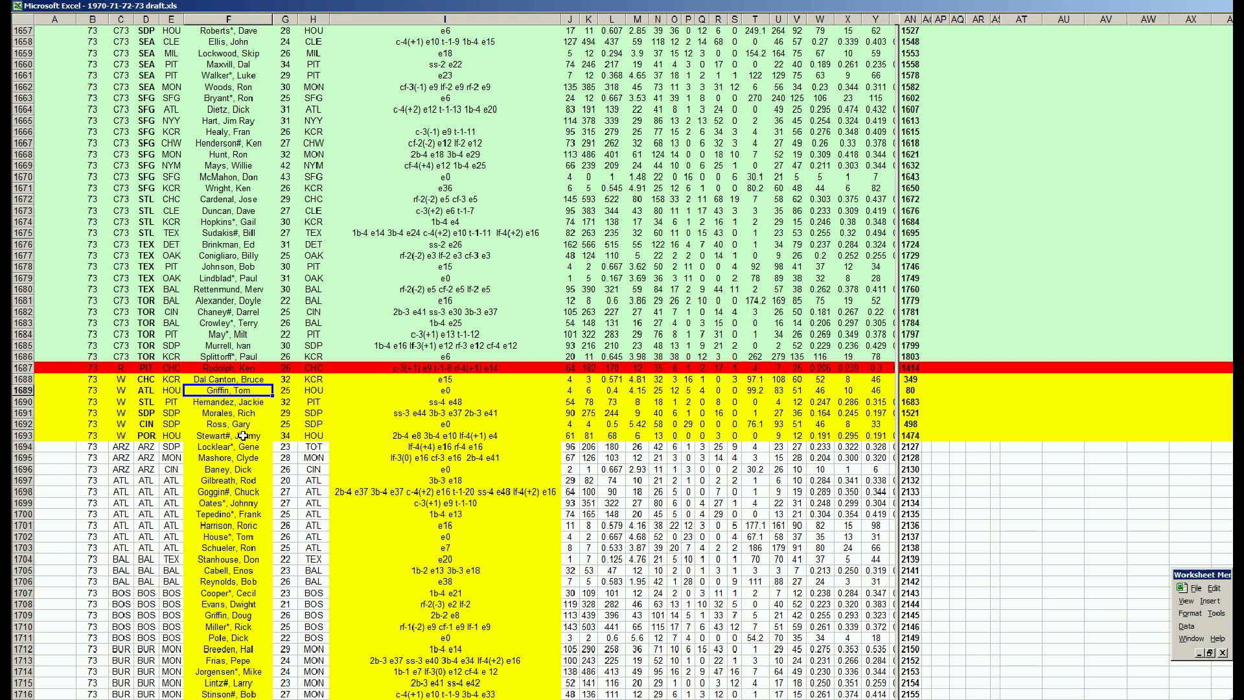
Highlight row 1694 as the start of the uncolored 1973 players and look over the first teams in that group
scroll(238, 436, "down", 4)
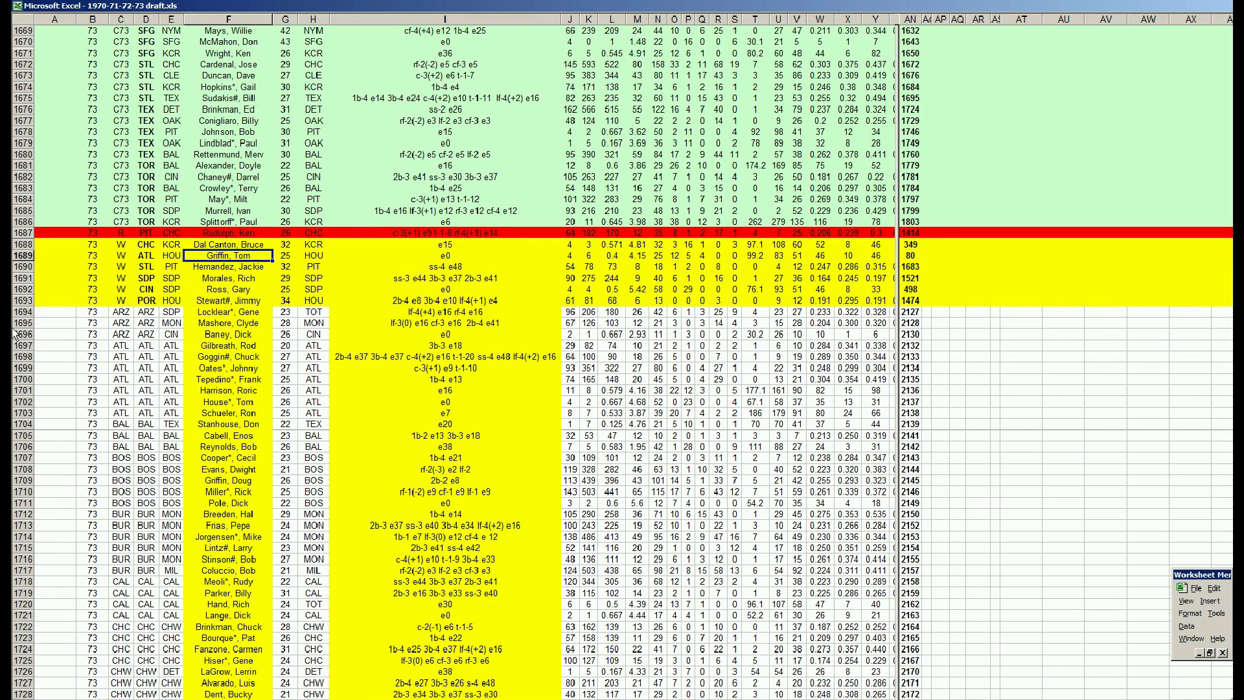
left_click(24, 313)
scroll(39, 337, "down", 4)
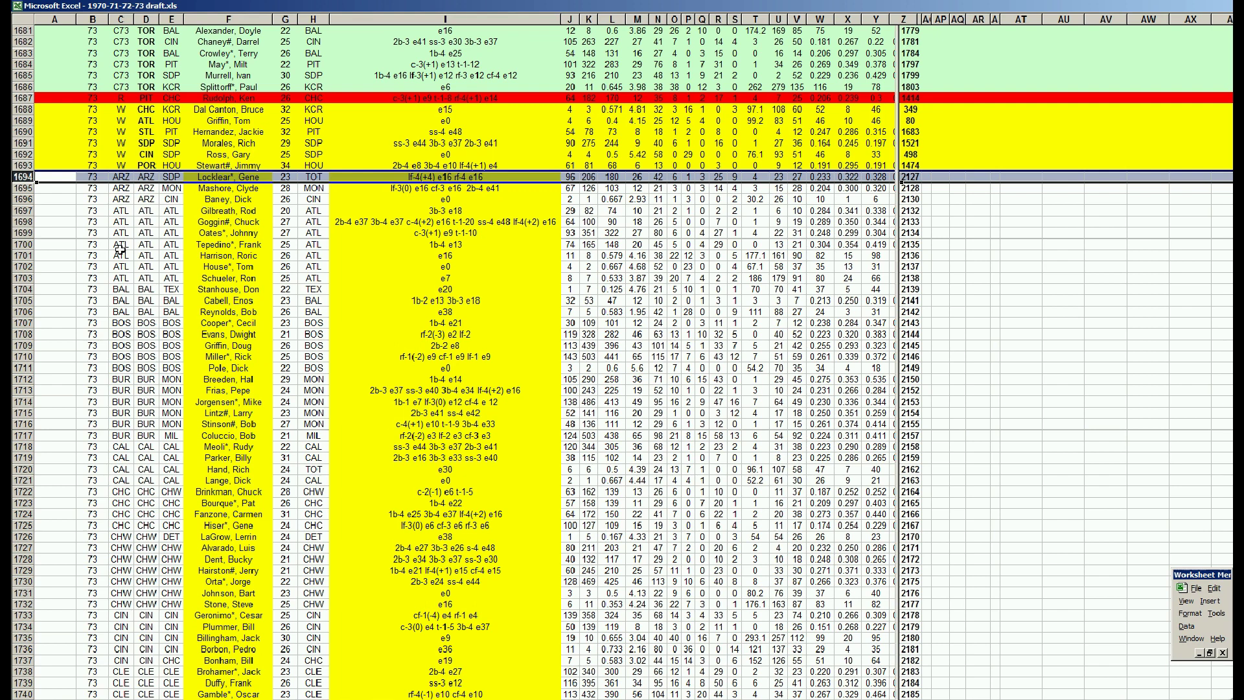
scroll(125, 211, "down", 1)
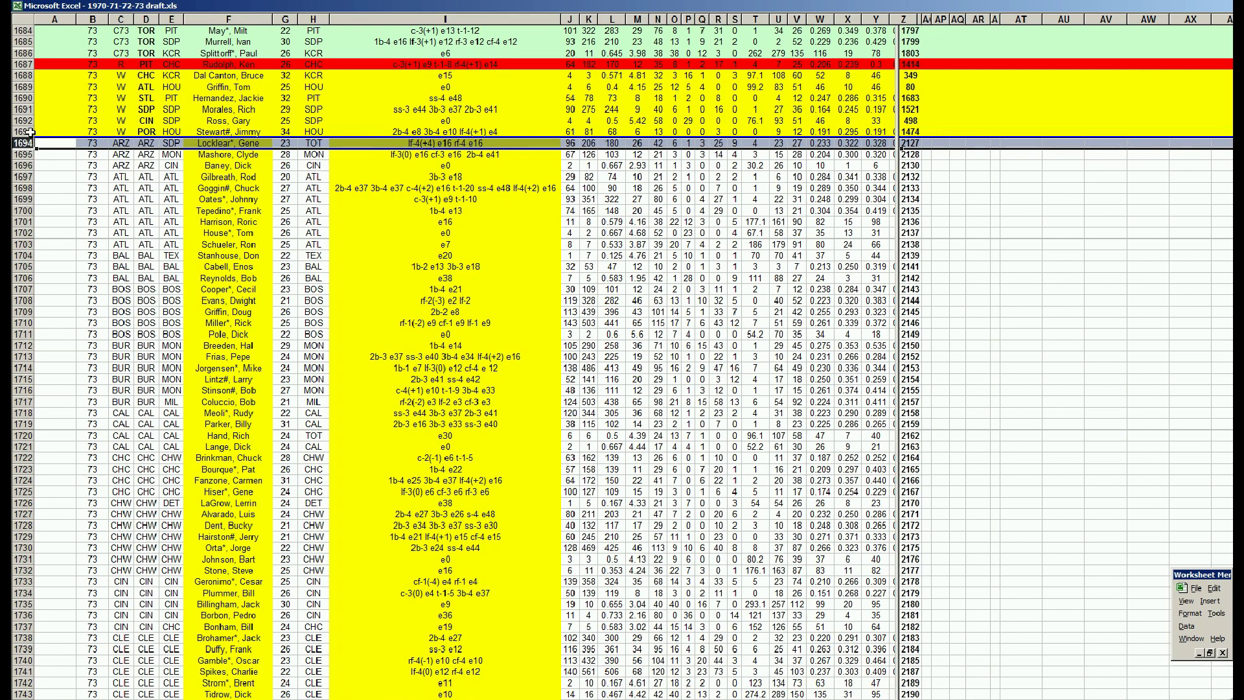
left_click(56, 157)
Count the uncolored 1973 players by calculating +1864-1693 in cell A1864, and clear the cell again
scroll(59, 175, "down", 20)
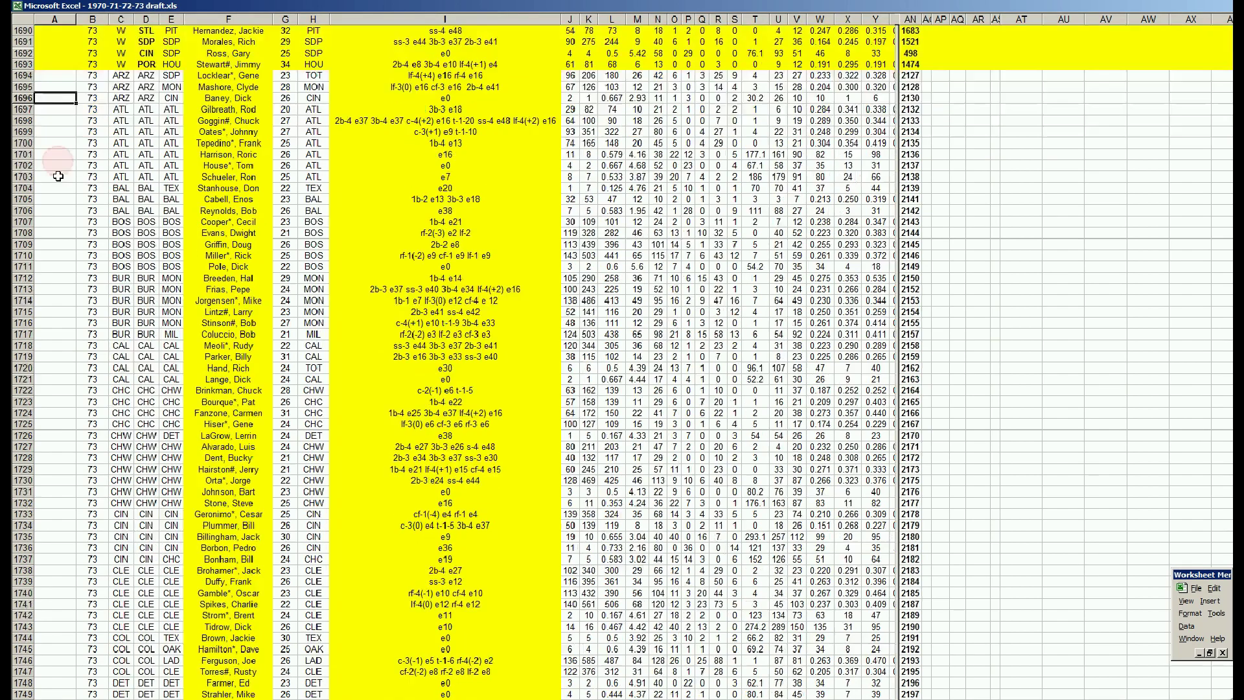
scroll(60, 190, "down", 20)
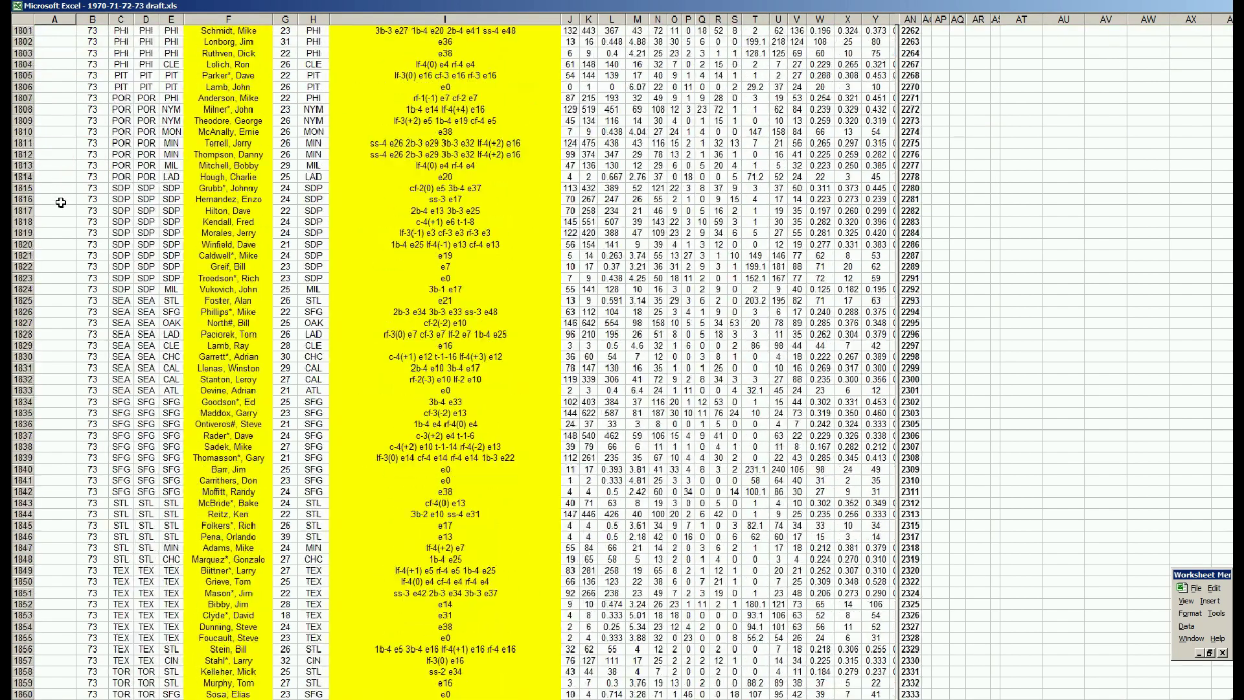
left_click(57, 367)
type("+1864-1693")
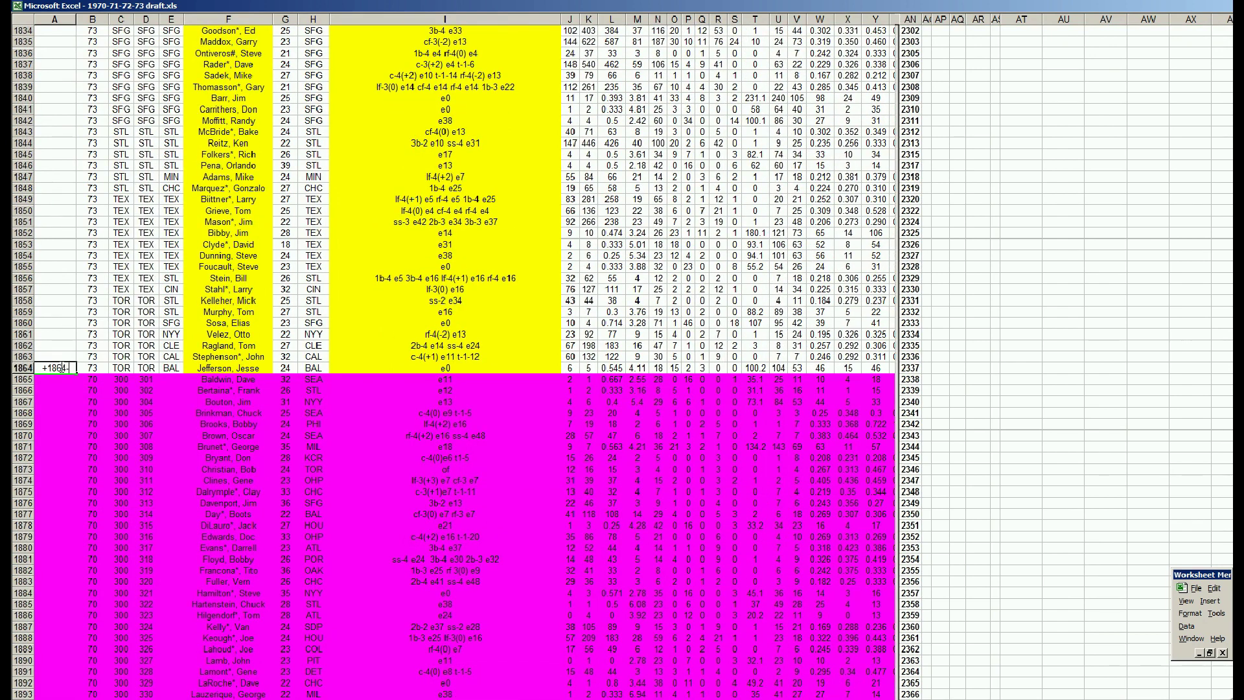
scroll(60, 367, "down", 1)
key("Return")
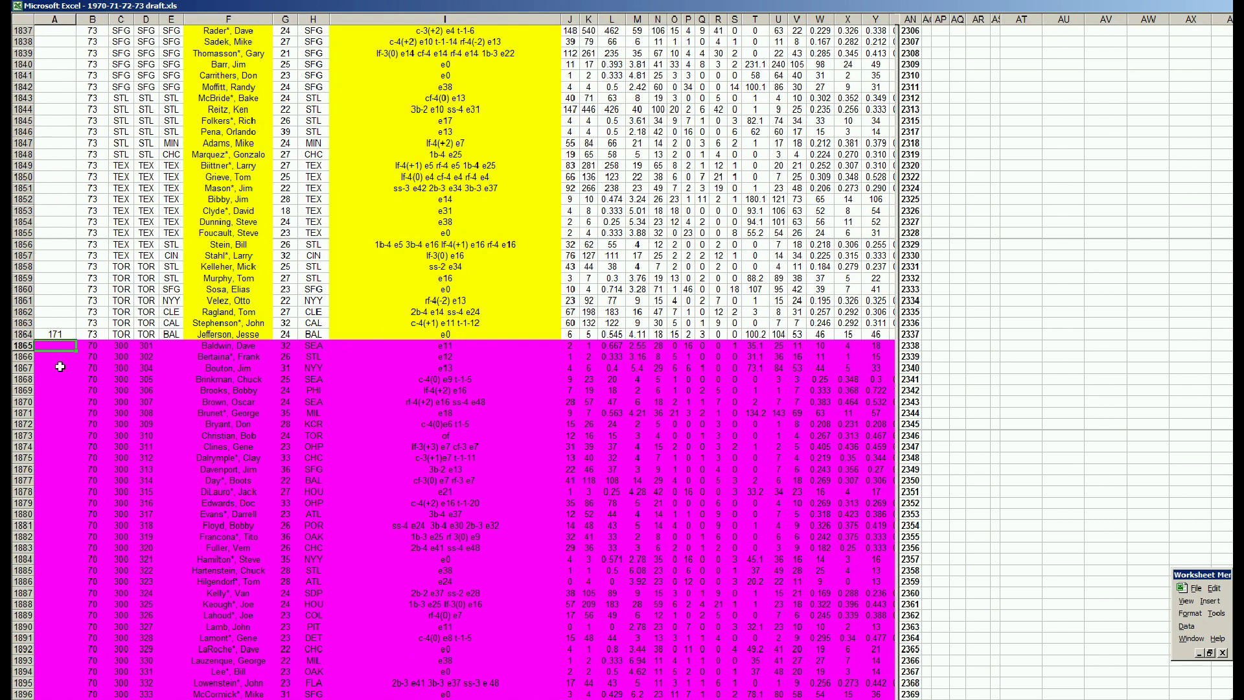
key("Up")
key("Delete")
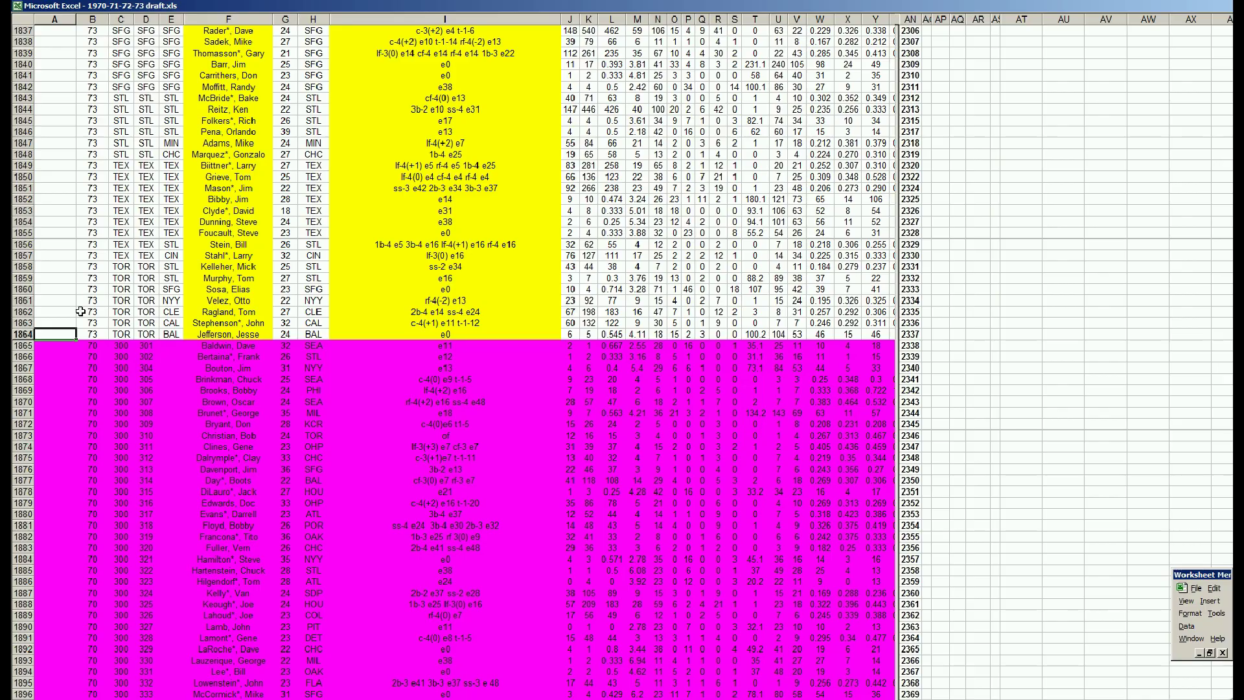
Look back through the uncolored 1973 players from the CLE team down to the group's last player in row 1864
scroll(104, 253, "up", 20)
scroll(103, 250, "down", 11)
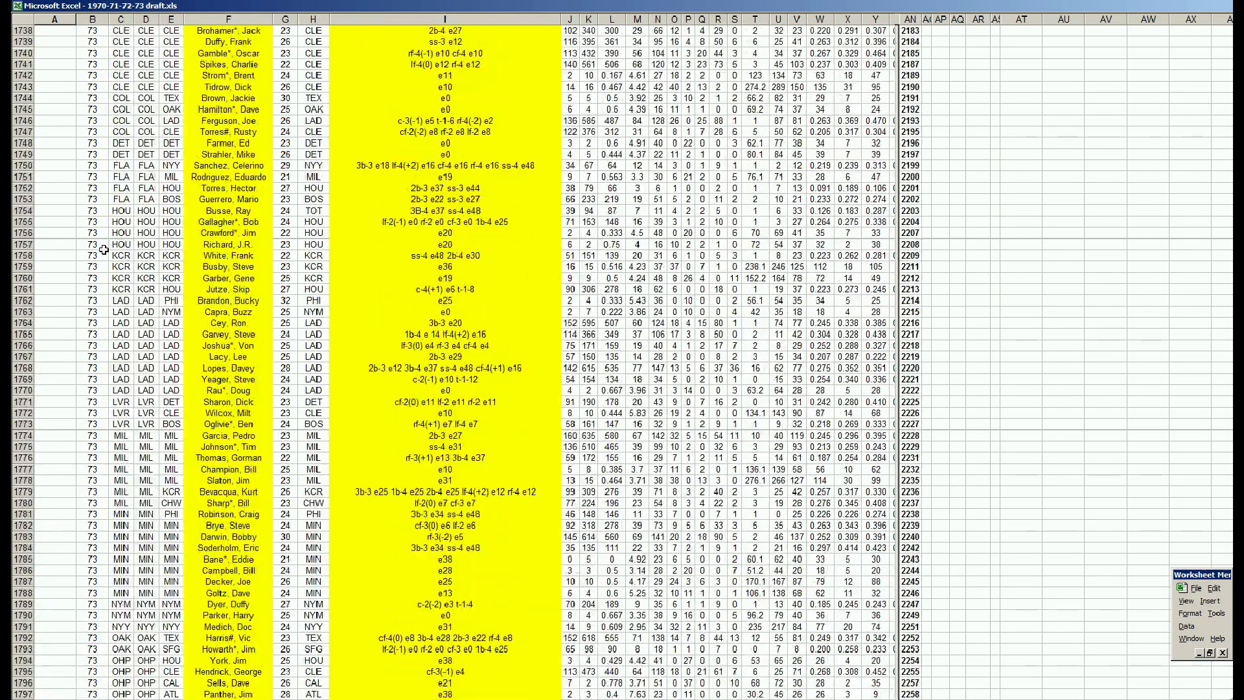
scroll(97, 472, "down", 10)
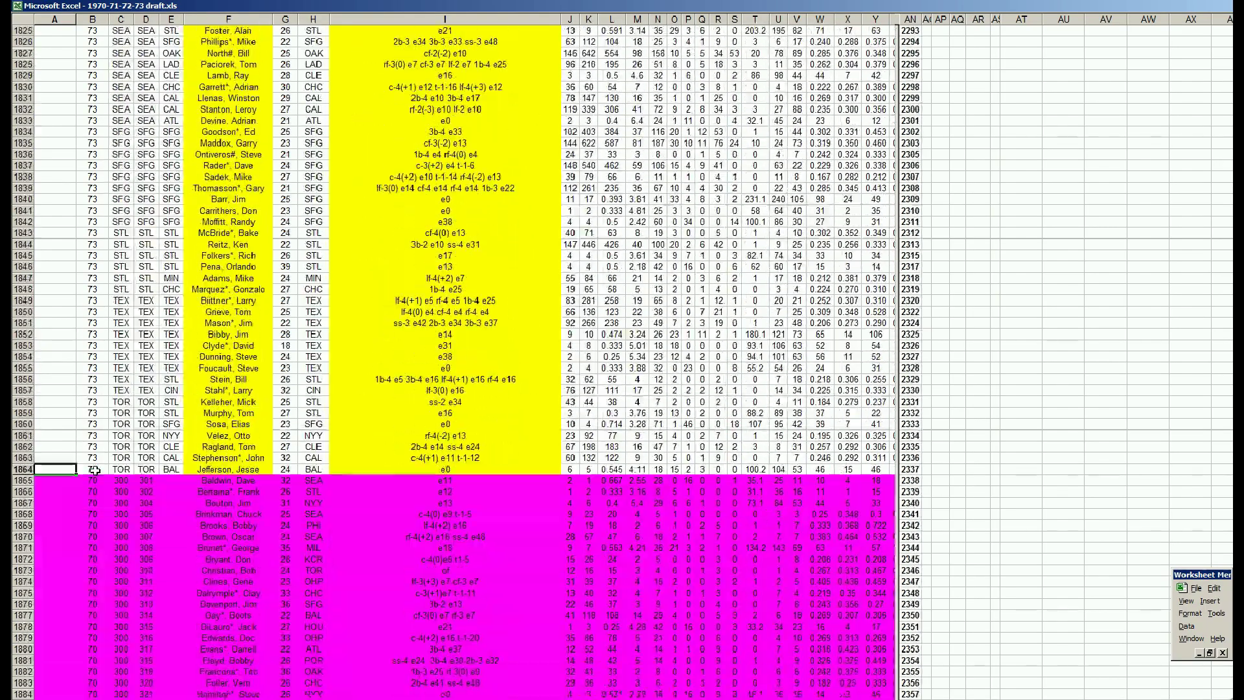
left_click(47, 367)
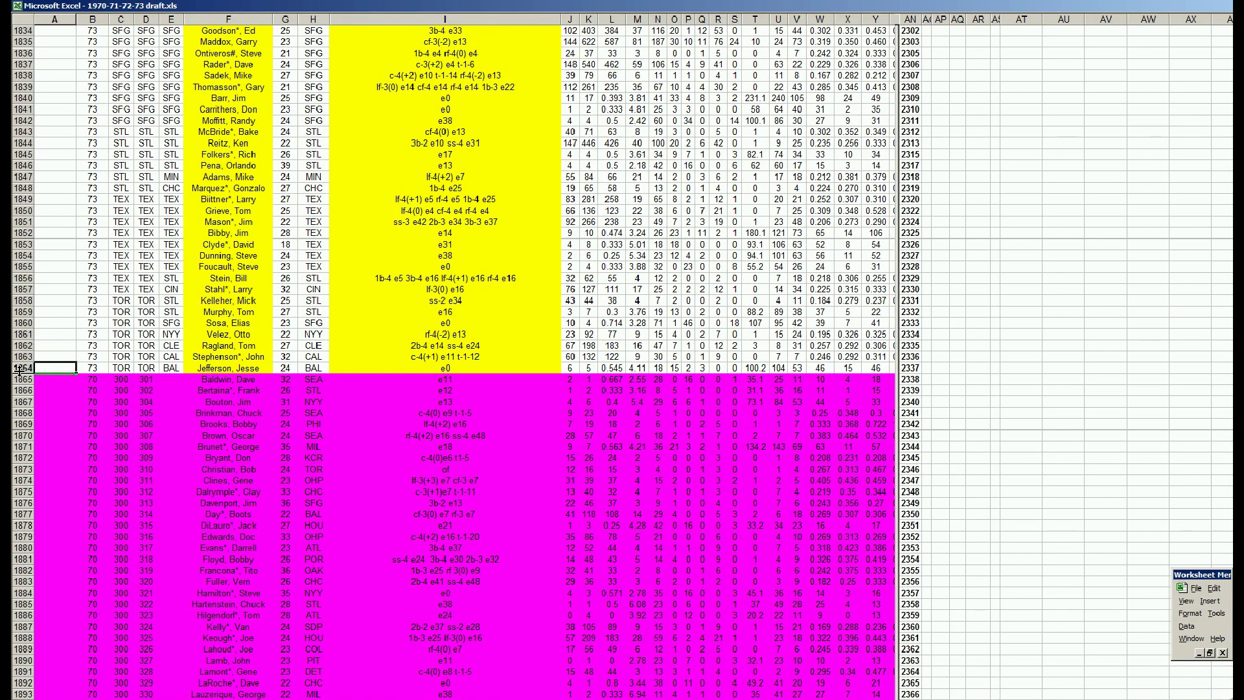
Look over the magenta players coded 300 for 1970 through 1973, from row 1865 down past the end of the list
scroll(77, 382, "down", 15)
scroll(77, 381, "down", 17)
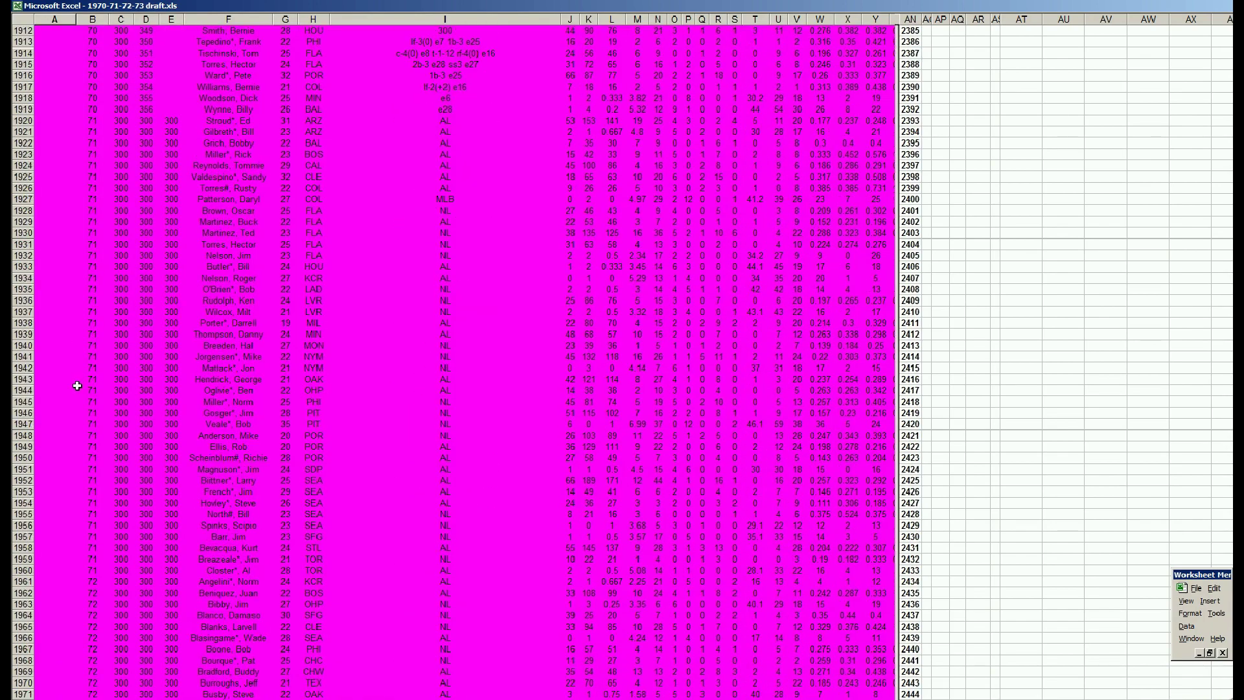
left_click(58, 378)
scroll(59, 369, "up", 7)
scroll(60, 364, "down", 20)
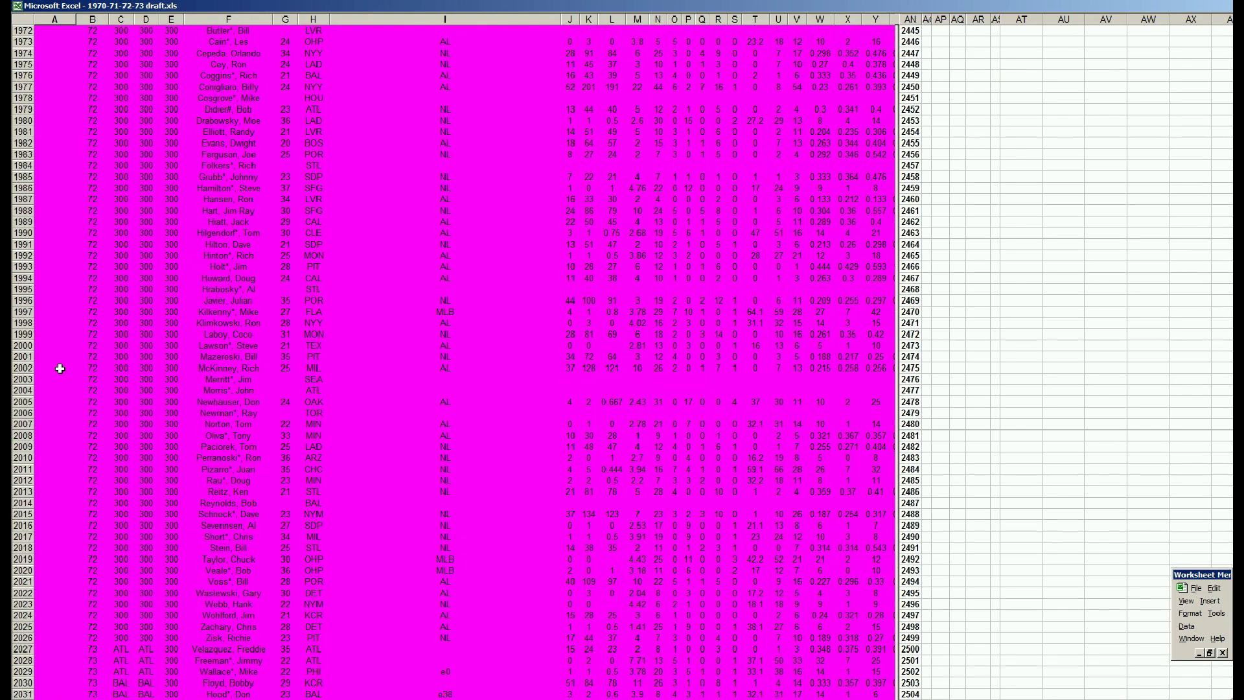
scroll(61, 376, "down", 13)
left_click(60, 381)
scroll(60, 381, "down", 20)
left_click(60, 380)
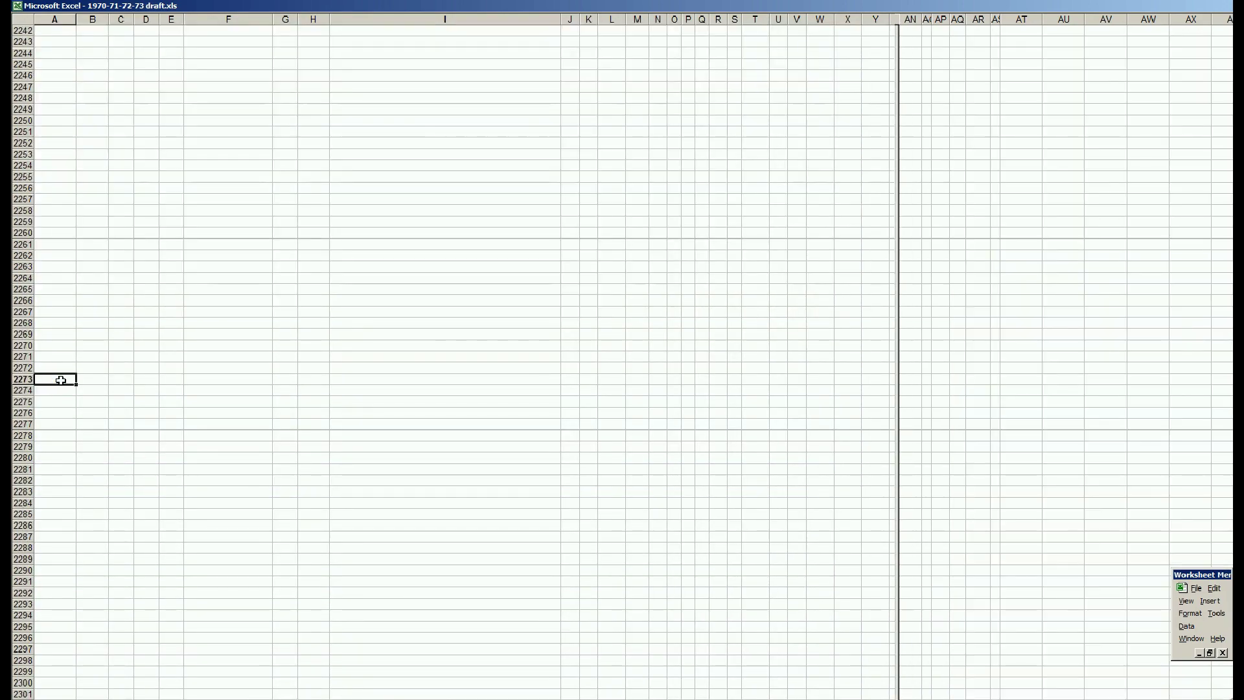